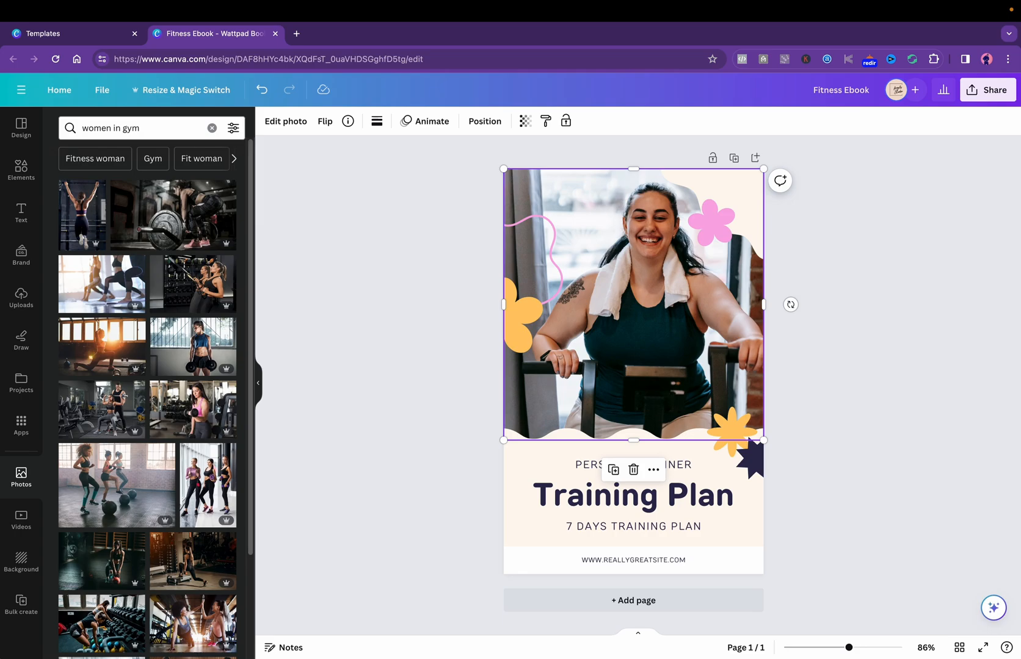
Step: Replace the cover photo with the gym photo of a woman in a pink top lifting a dumbbell
click(203, 414)
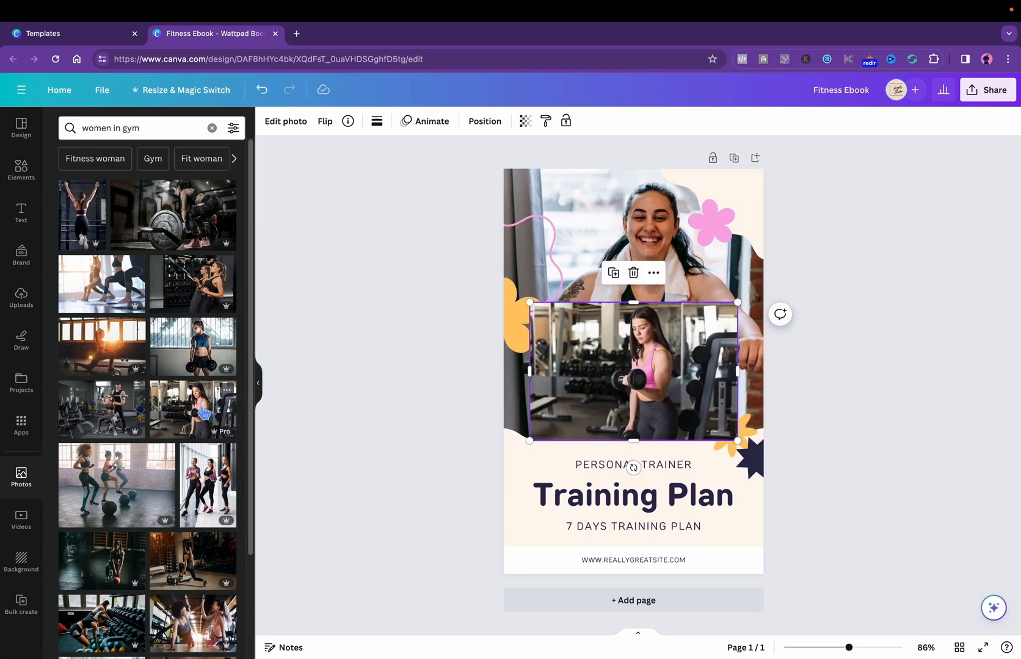
drag(672, 372, 689, 298)
click(632, 470)
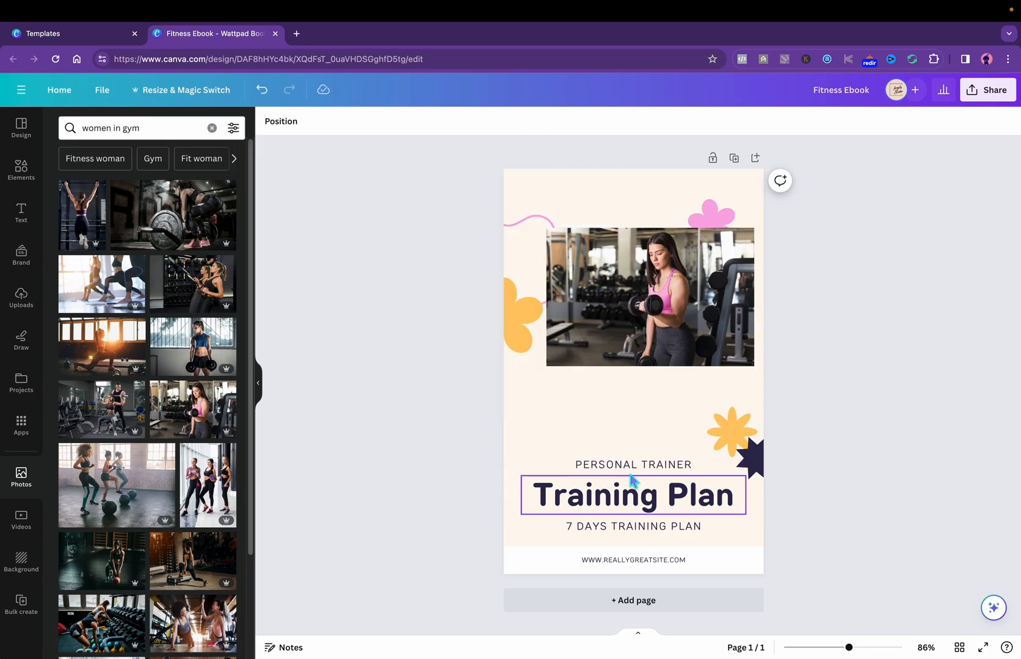
Step: Enlarge the new photo to fill the upper part of the cover, about 506 × 422 px, and send it to the back
click(652, 298)
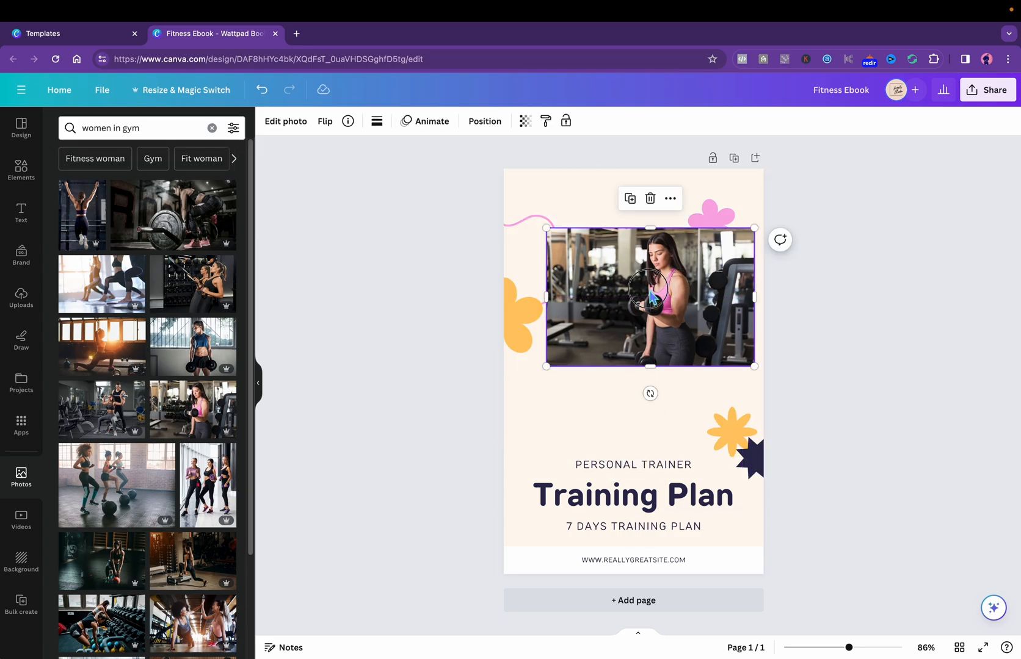
drag(652, 297, 610, 239)
drag(712, 308, 750, 357)
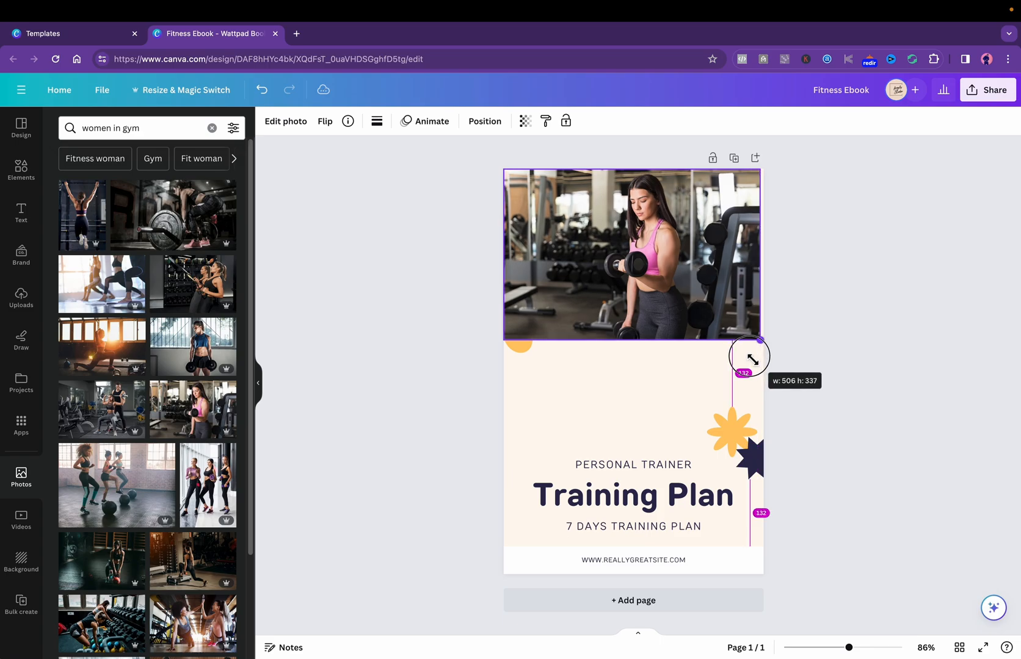
drag(649, 339, 650, 385)
click(485, 121)
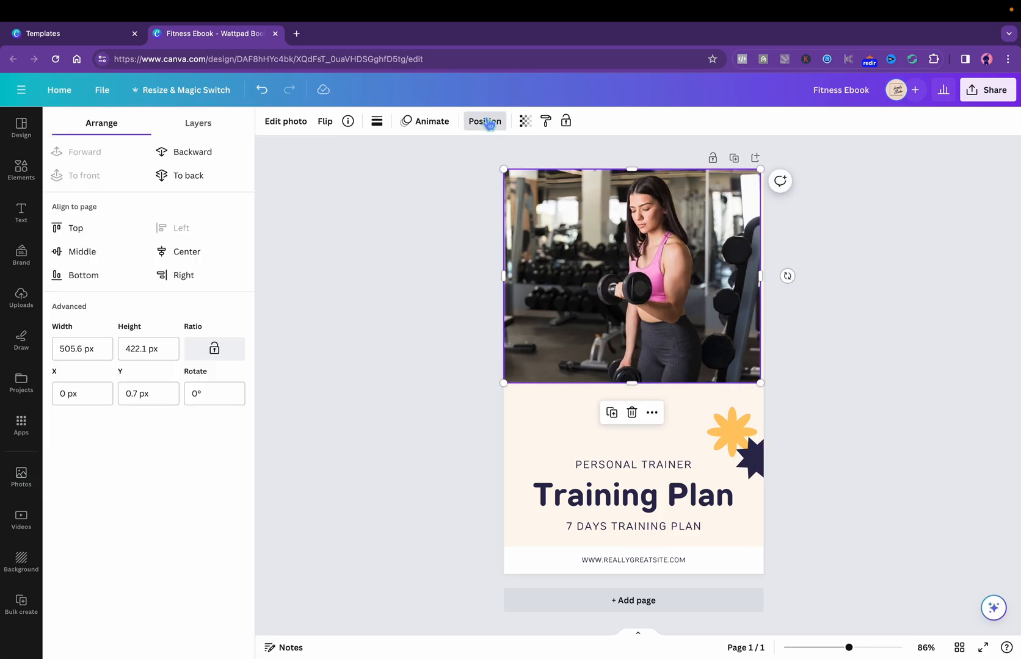
click(190, 179)
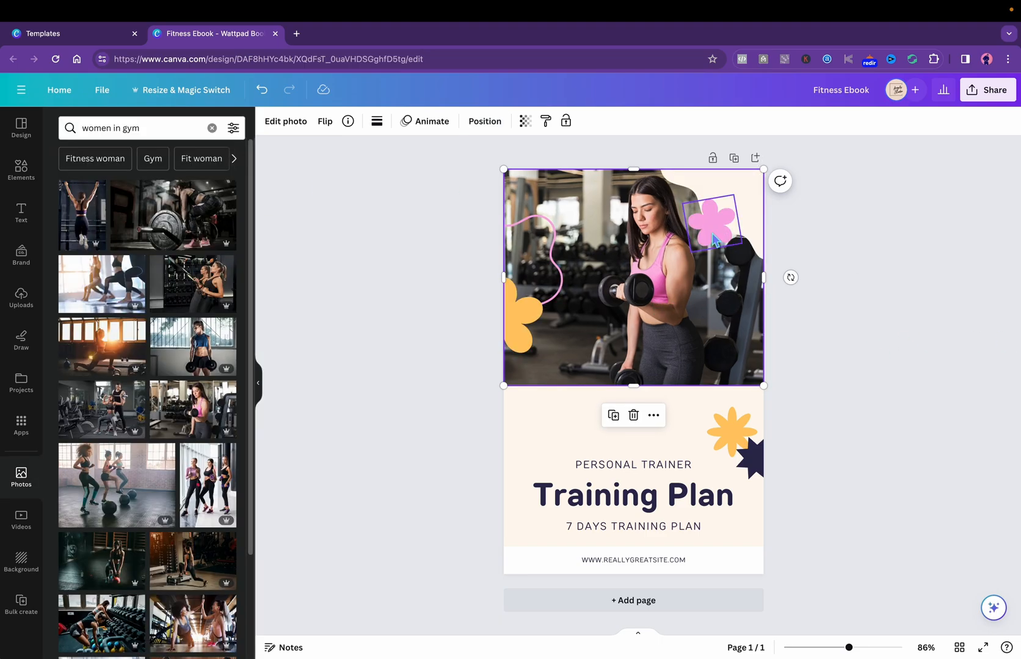
Step: Recolor the squiggly line on the cover with the light pink of the Valentine Nibble palette
click(713, 235)
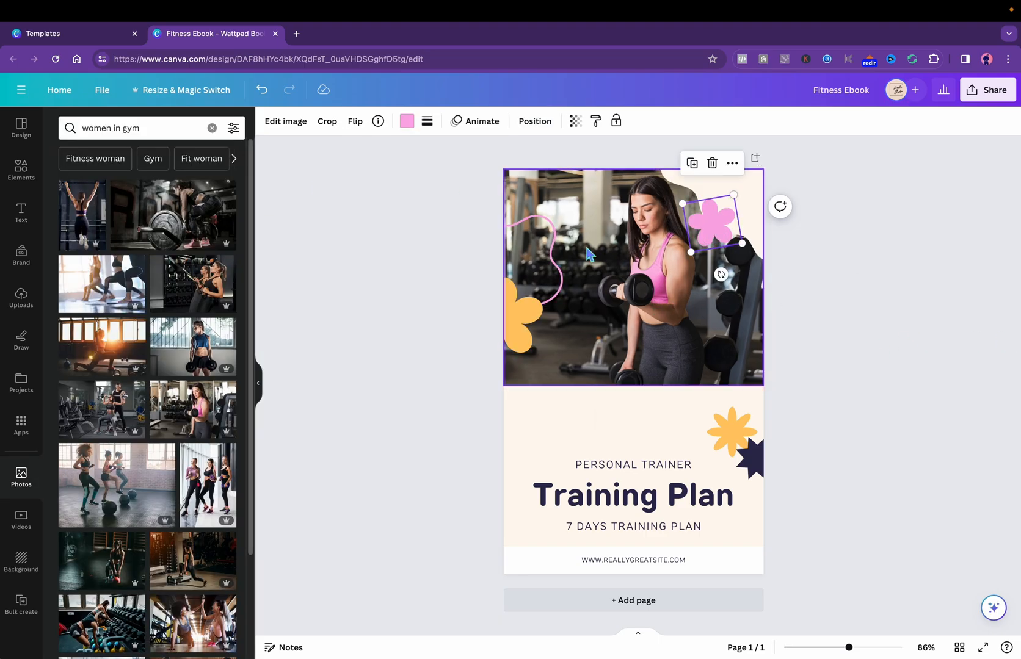
click(560, 299)
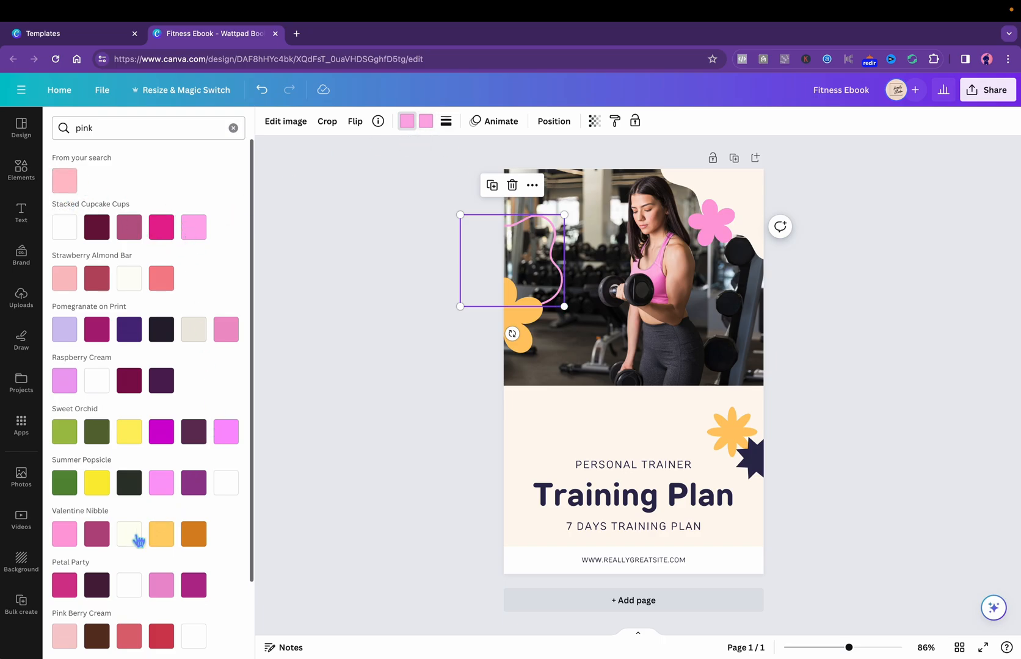
click(65, 538)
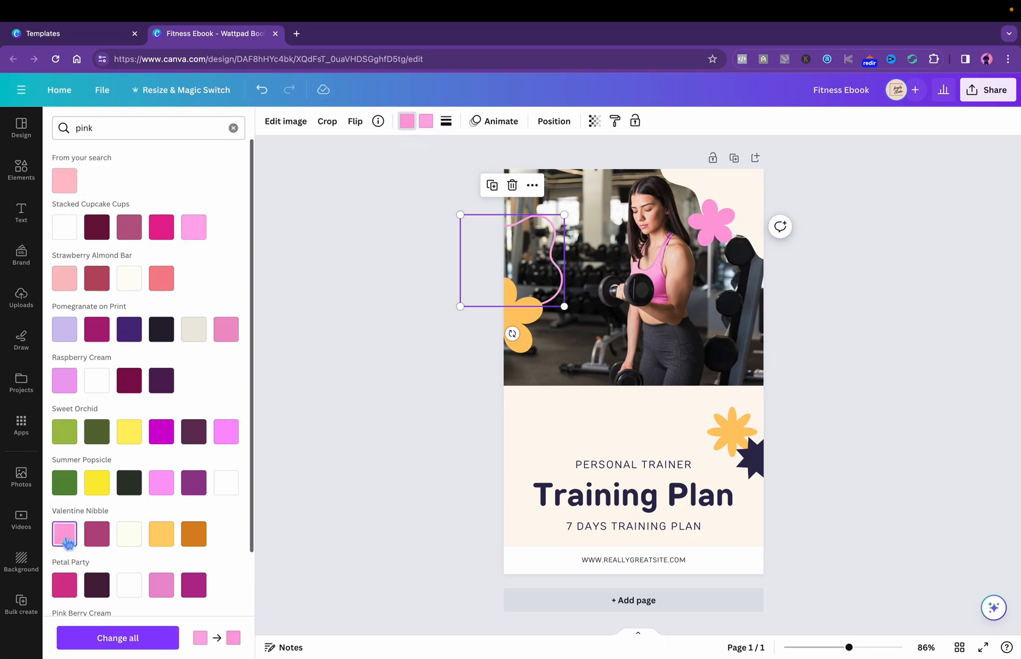
Step: Change all yellow flower shapes on the cover to turquoise and recolor the navy star light purple
click(518, 318)
click(406, 124)
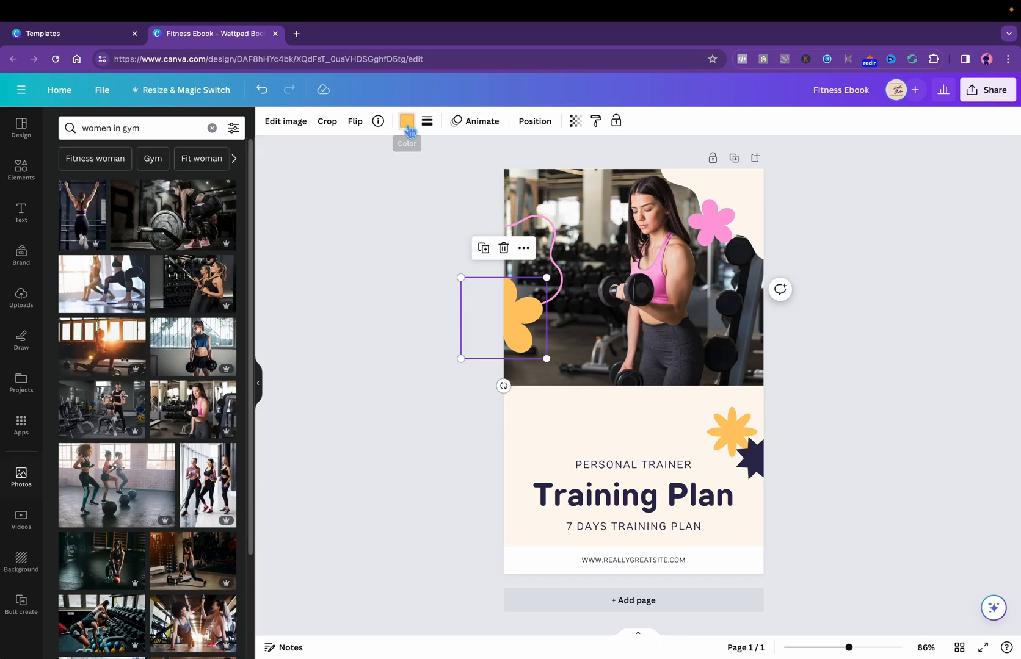
click(413, 125)
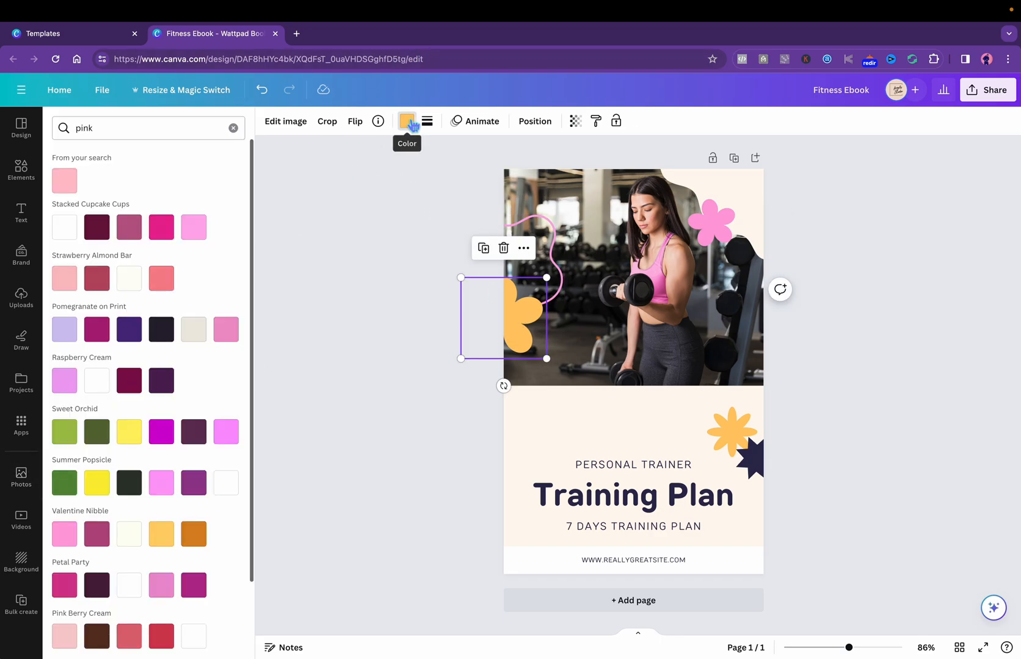
click(233, 128)
click(193, 508)
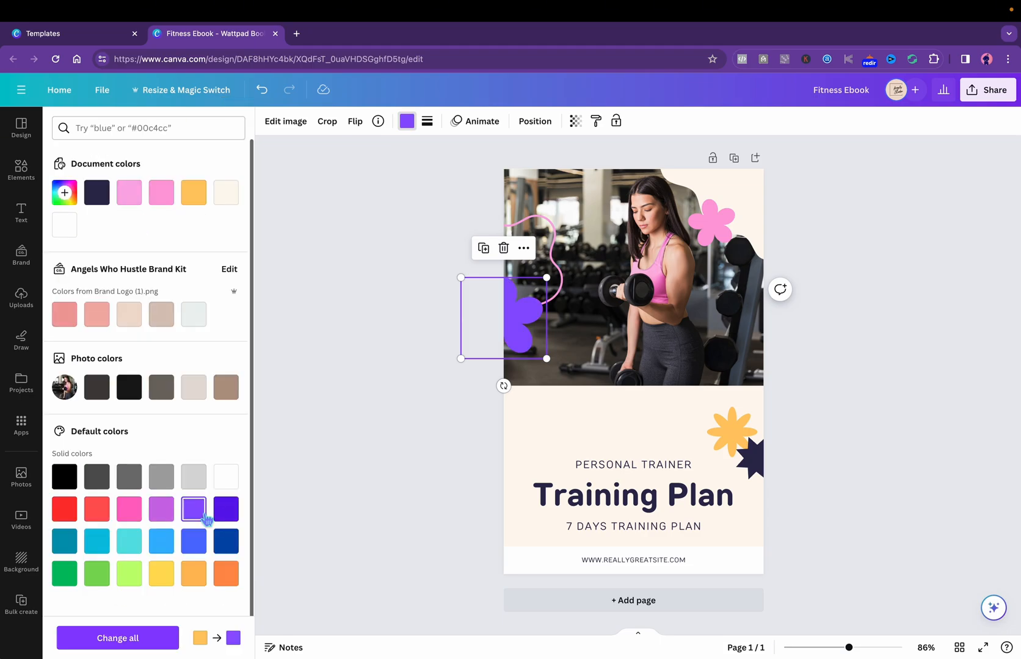
click(129, 541)
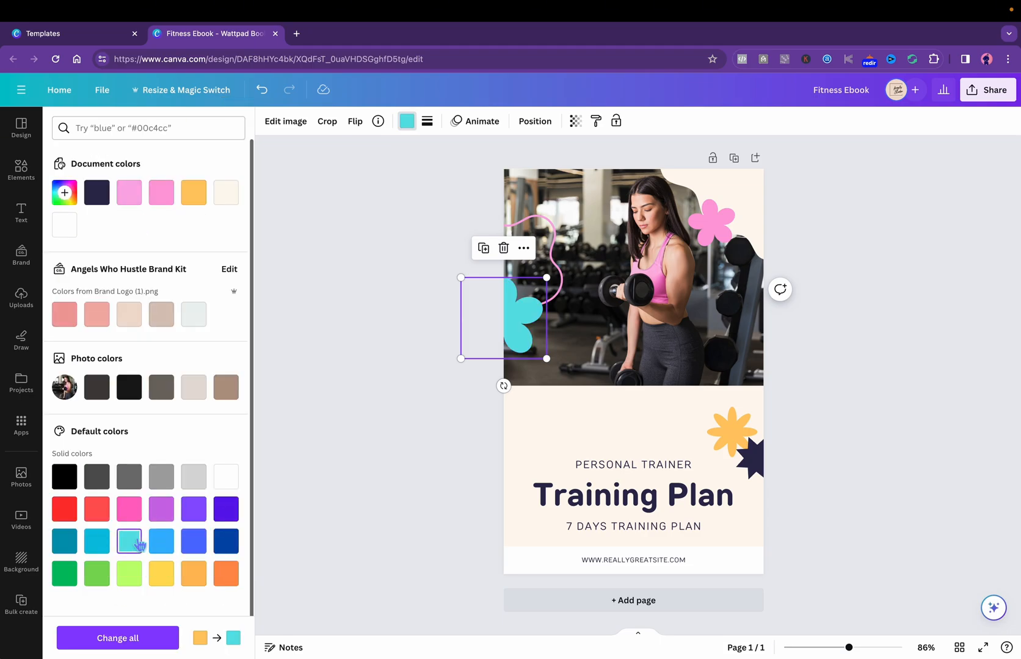
click(116, 638)
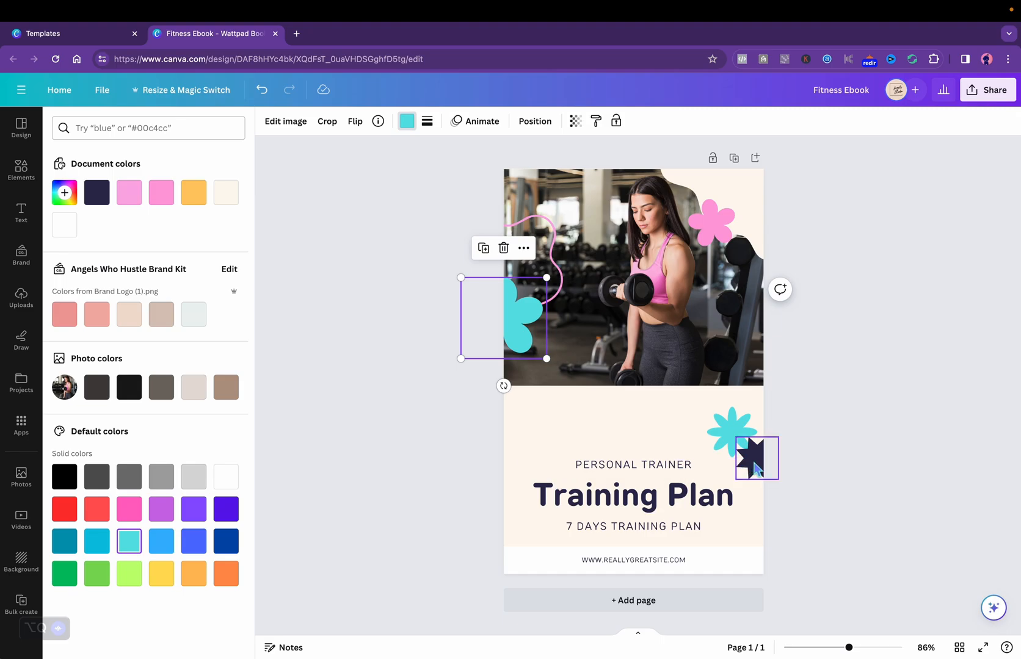
click(749, 465)
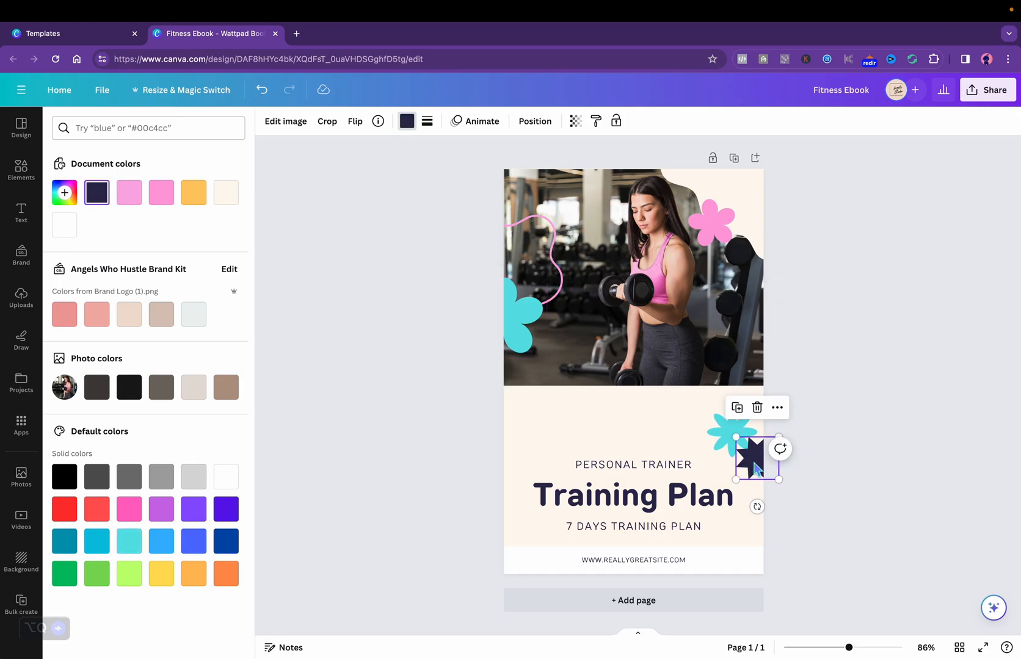
click(165, 514)
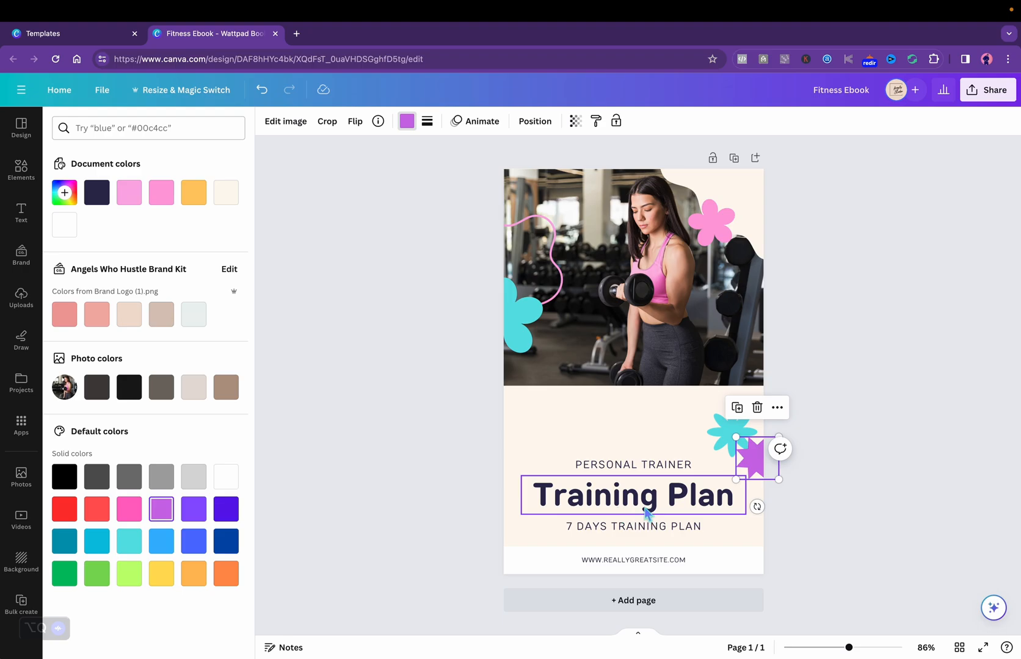
Step: Change the cover title to "Fitness Guide" and the line above it to "2024 FULL VERISON"
double_click(627, 469)
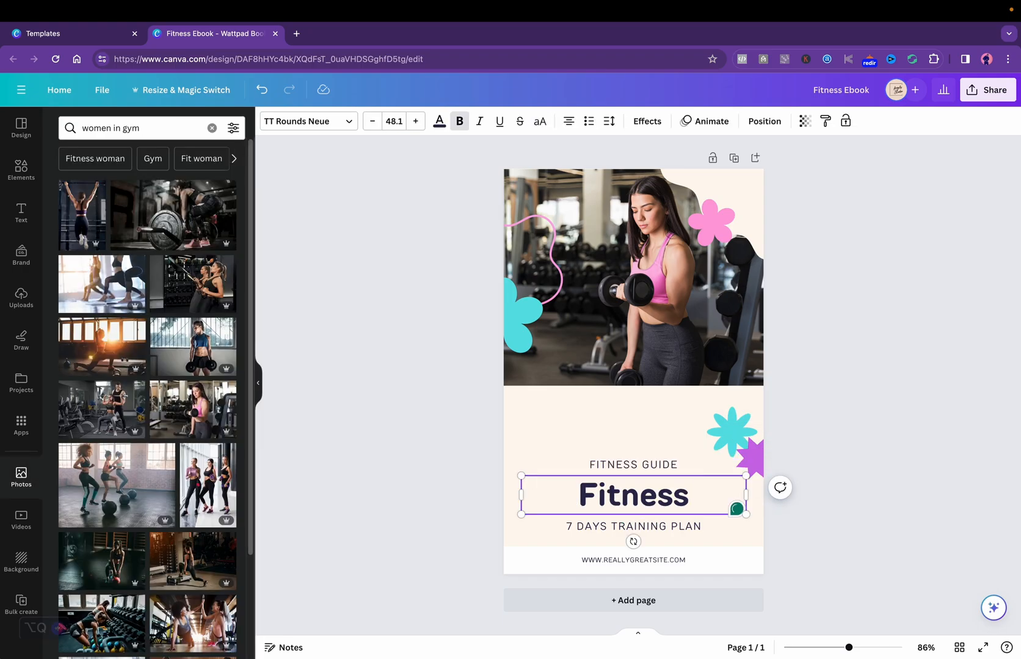
text(Guide)
click(623, 470)
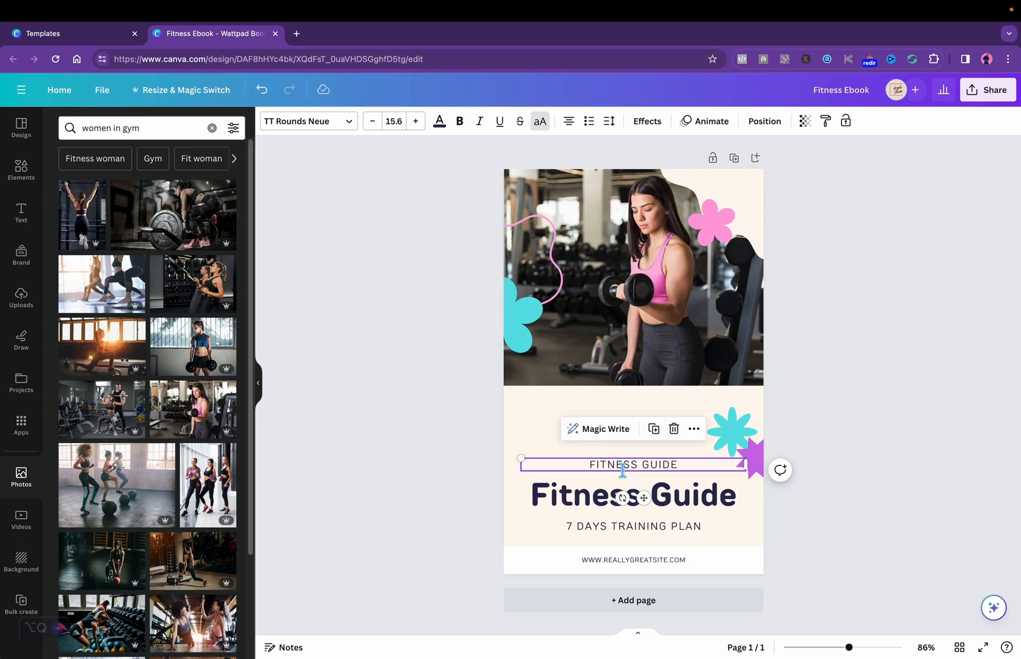
double_click(622, 471)
text(2024)
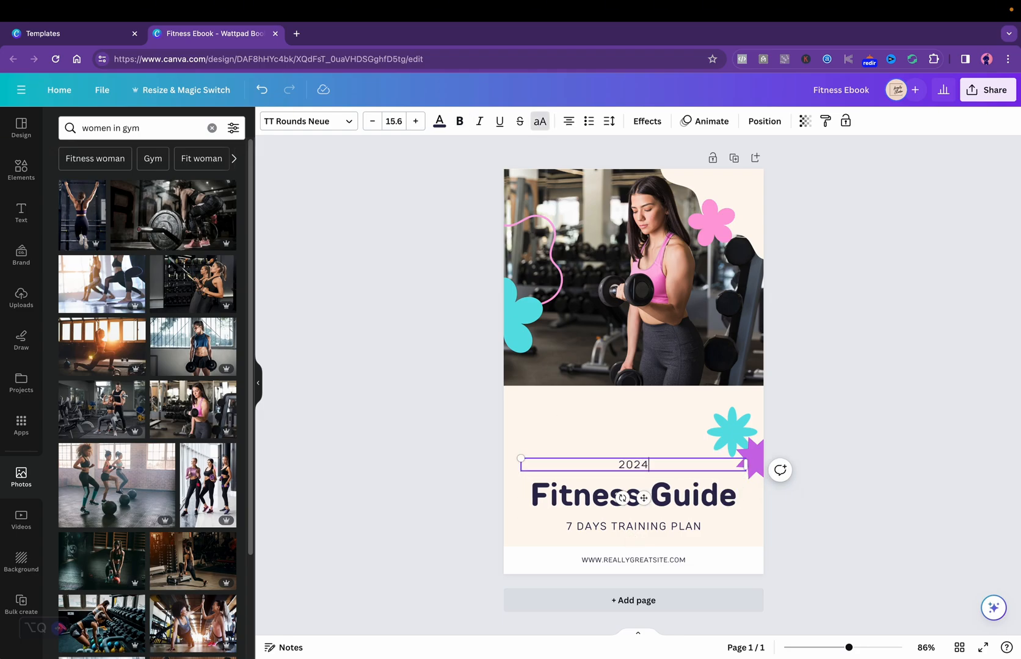
text( FULL VERISON)
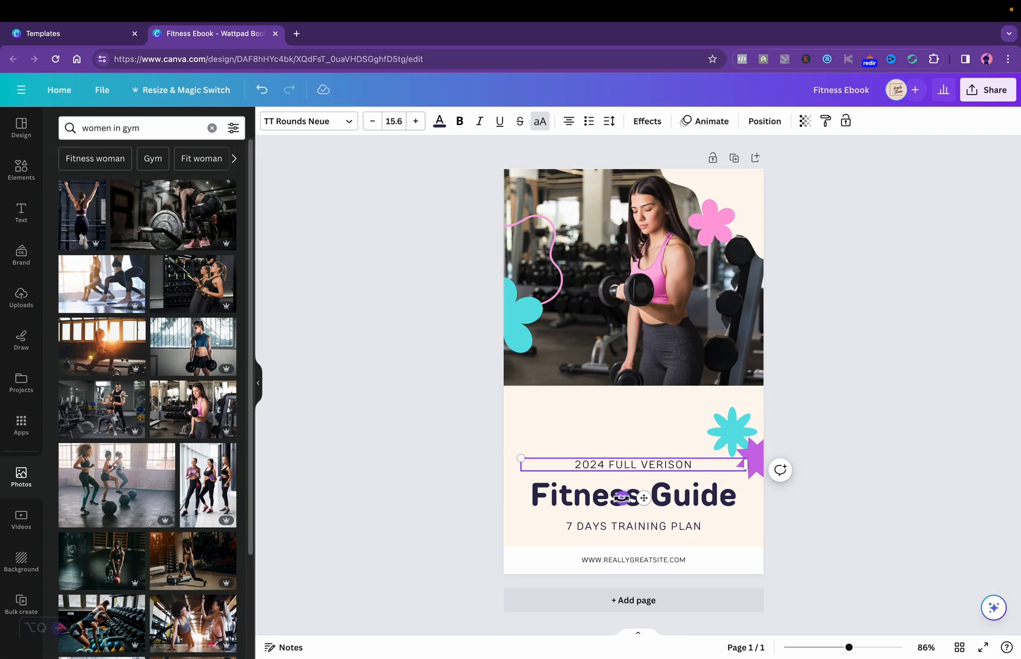
Step: Change the line below the cover title to "30 DAY CHALLENGE"
click(614, 528)
double_click(612, 527)
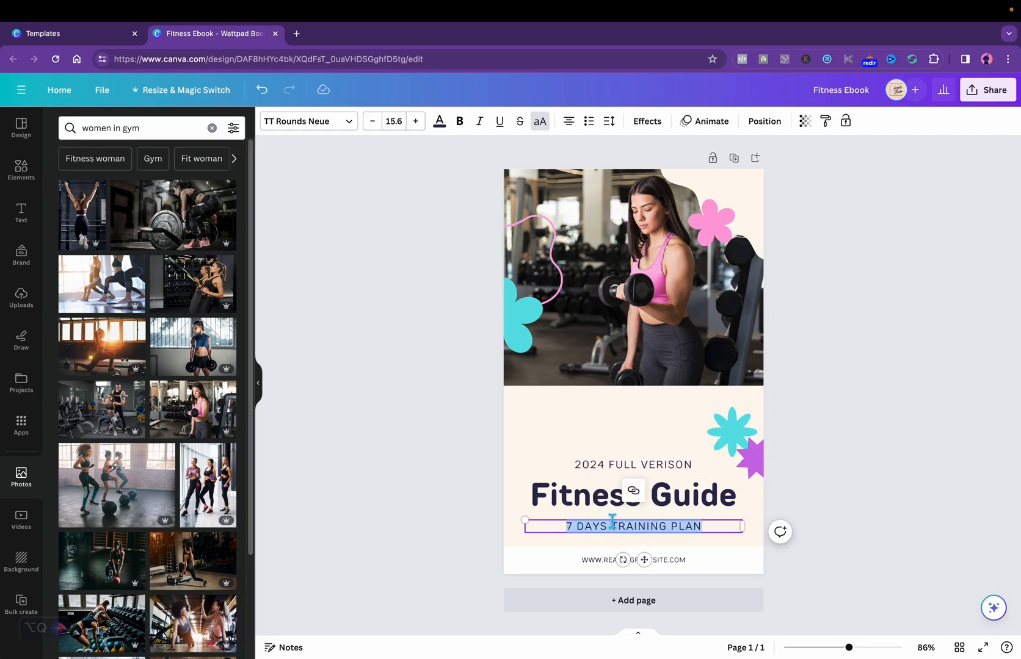
click(581, 529)
key(BackSpace)
key(BackSpace)
text(3)
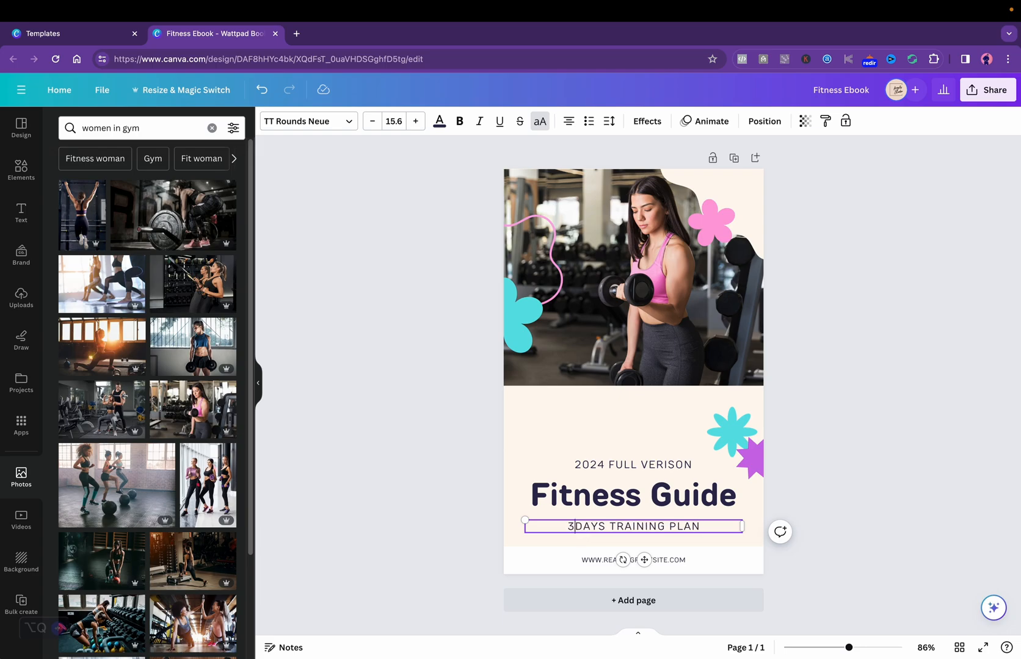
text(0)
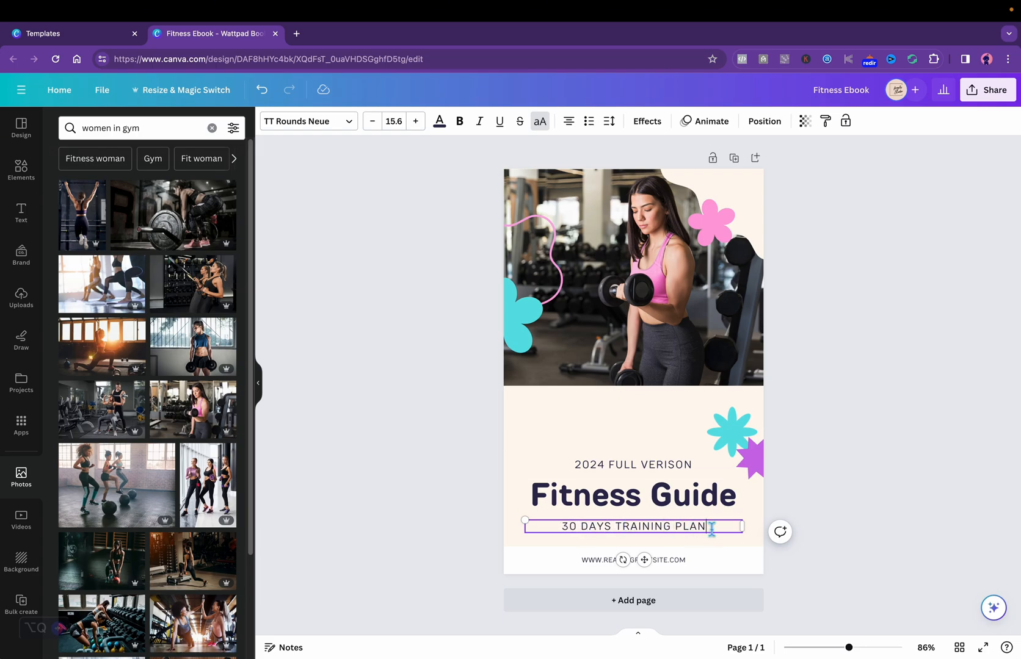
key(BackSpace)
key(BackSpace)
key(BackSpace)
key(BackSpace)
key(BackSpace)
key(BackSpace)
key(BackSpace)
key(BackSpace)
key(BackSpace)
key(BackSpace)
key(BackSpace)
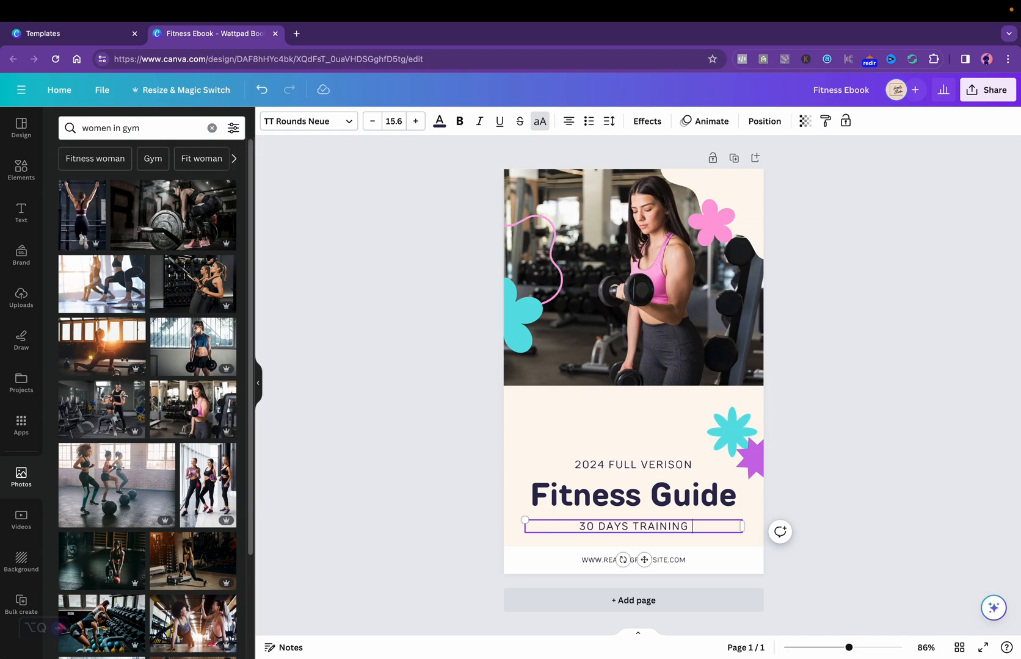
key(BackSpace)
key(BackSpace)
key(BackSpace)
key(BackSpace)
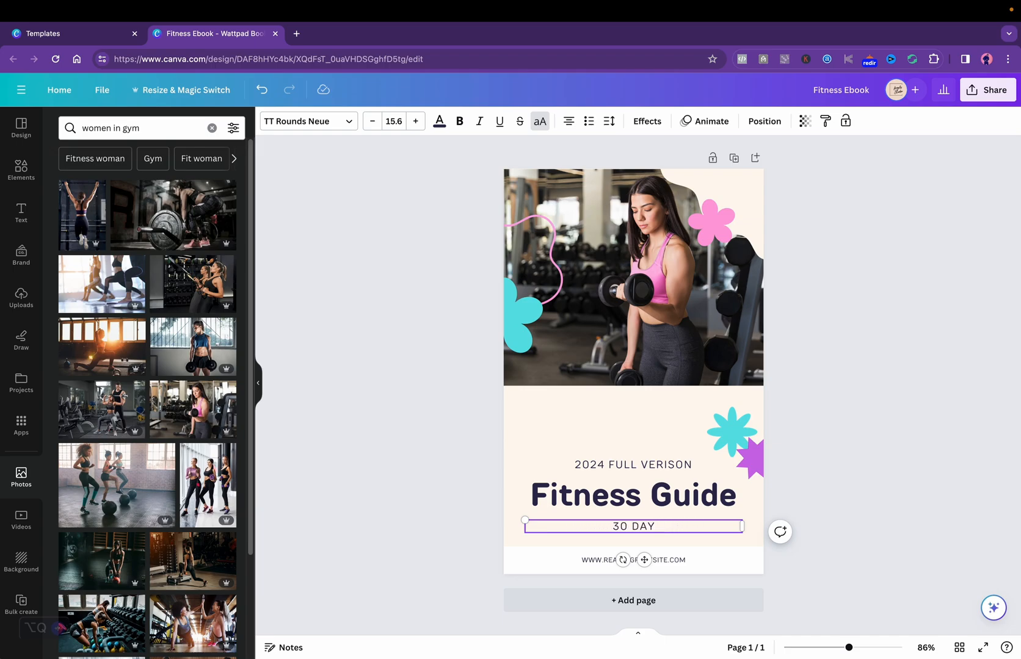
text(CHALLENE)
key(BackSpace)
text(GE)
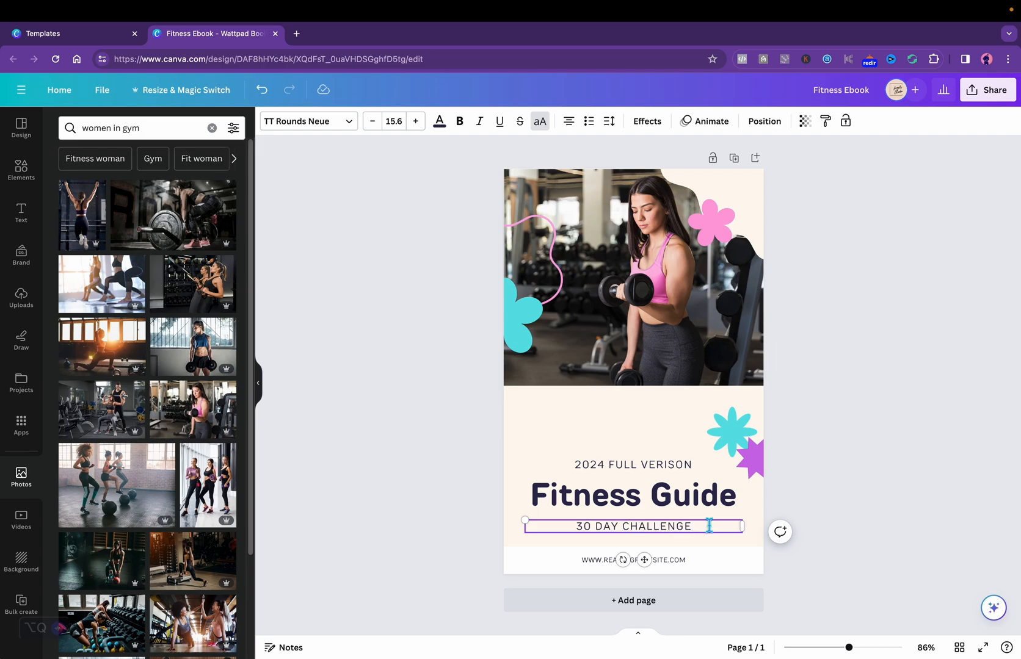
click(701, 561)
click(680, 561)
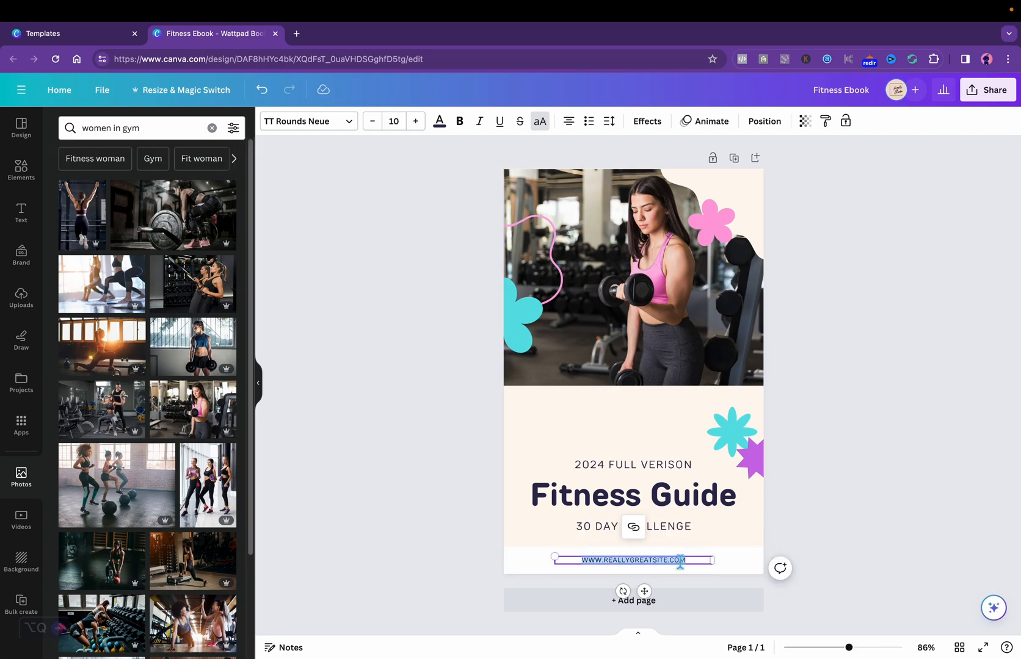
text(www)
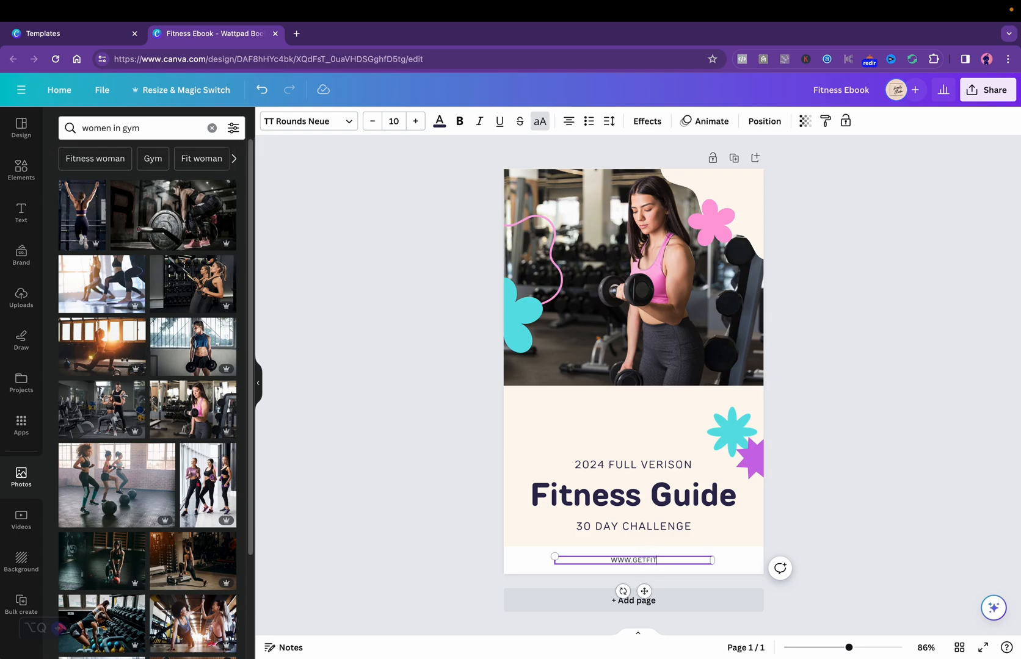
text(.getfit30.com)
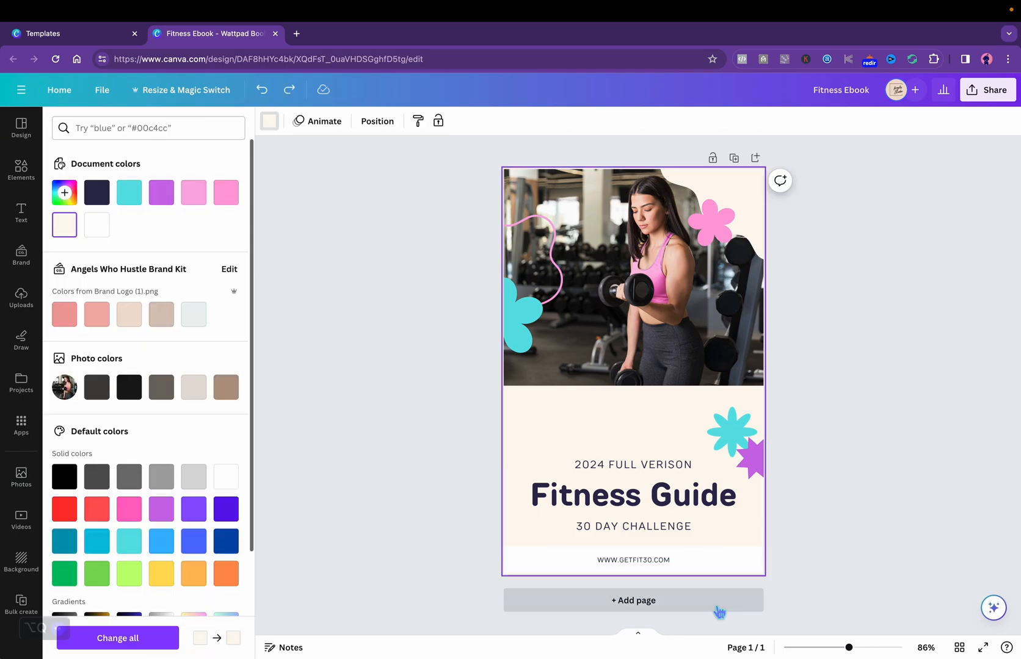
Step: Add a second page and place a light purple copy of the cover's wavy band near its top
click(714, 605)
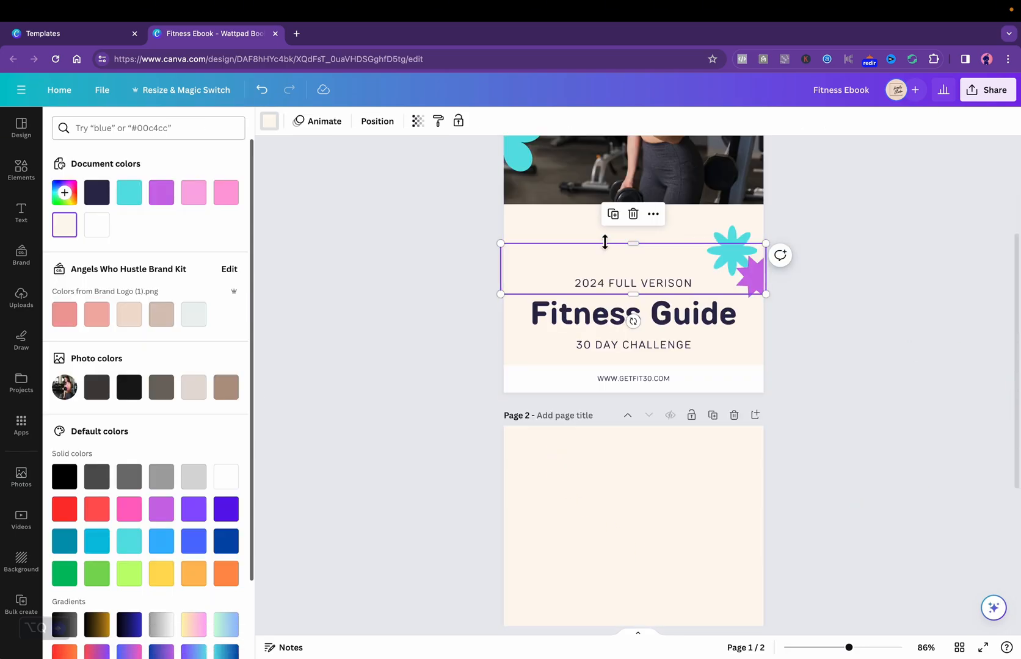
click(613, 214)
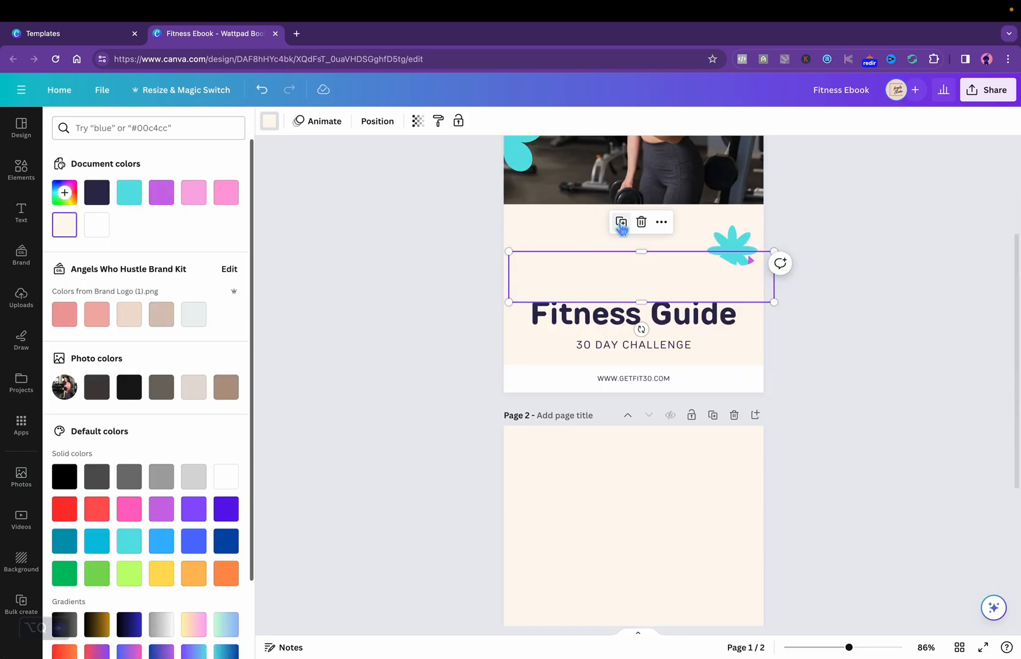
drag(641, 282, 639, 477)
click(161, 509)
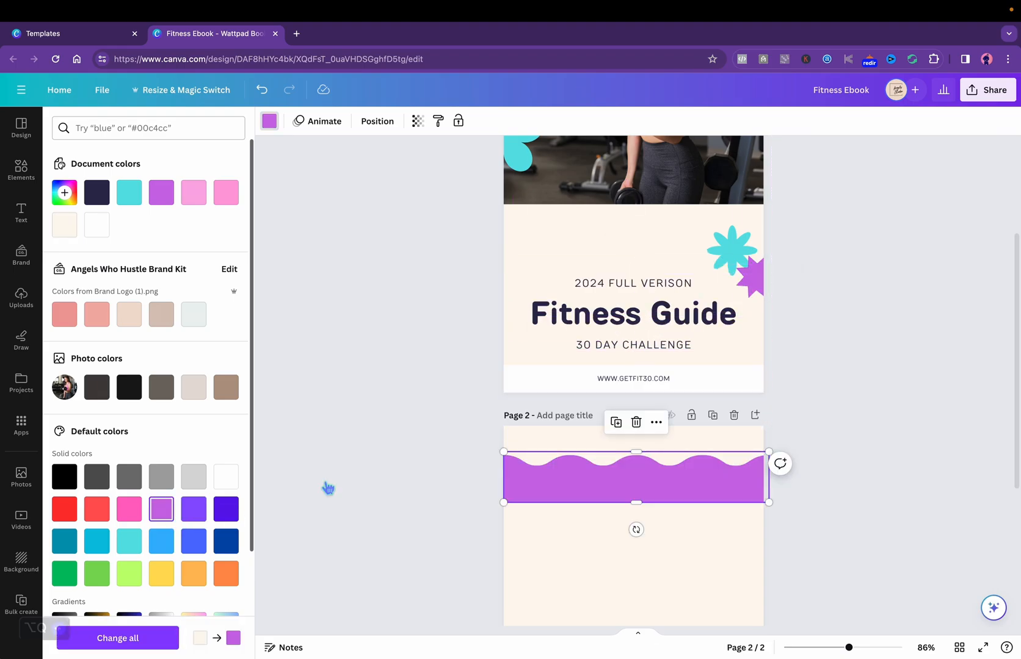
Step: Copy the cover title onto page 2's purple band and make it read "DAY ONE: ARM DAY" in uppercase at font size 33
click(654, 320)
key(ctrl+d)
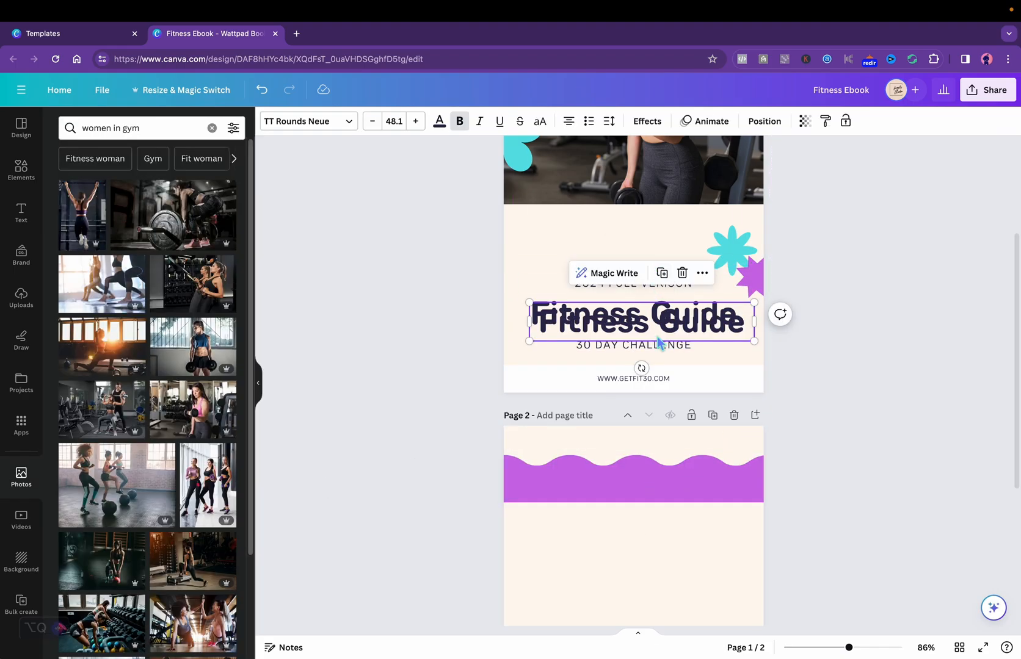
drag(657, 341, 645, 492)
double_click(644, 492)
text(Day One: Arm Day)
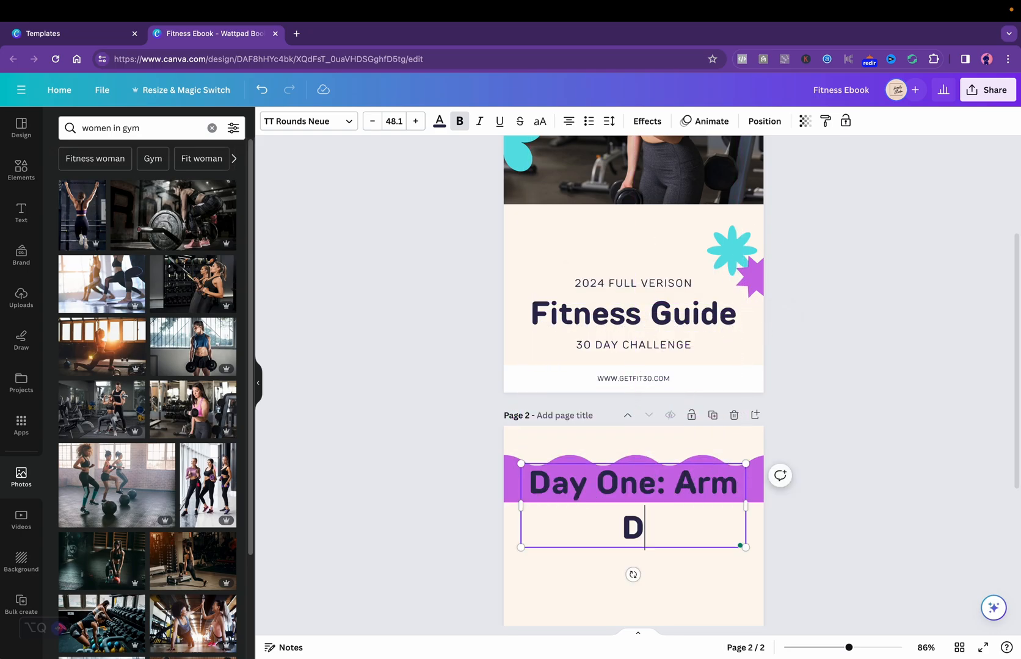
click(679, 511)
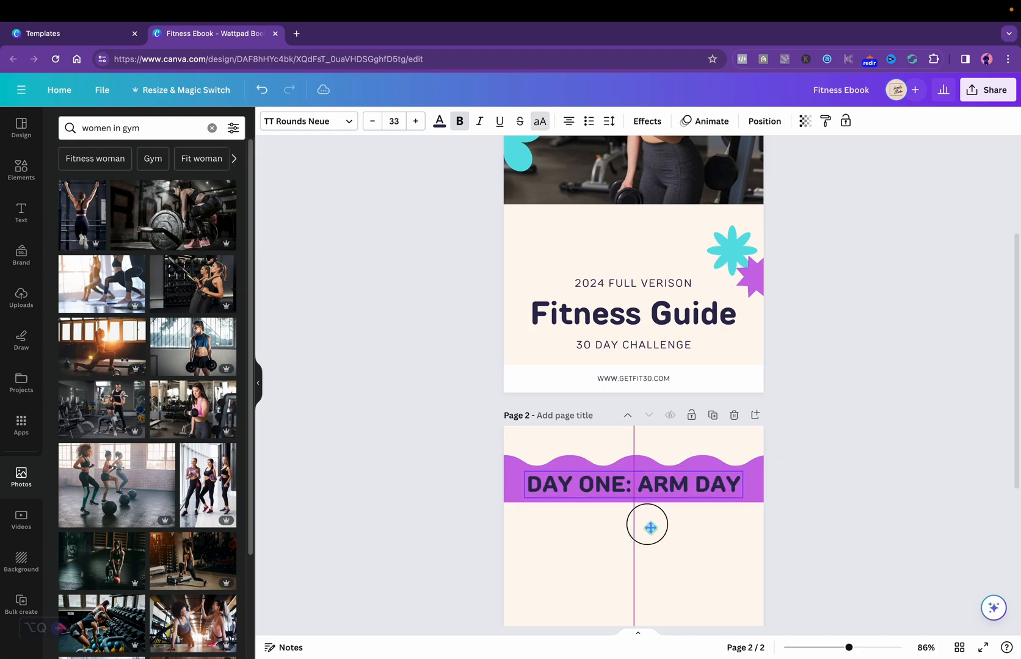
Step: Enlarge the DAY ONE: ARM DAY title to font size 35, widen its box onto one line and center it on the purple band
drag(649, 526, 649, 528)
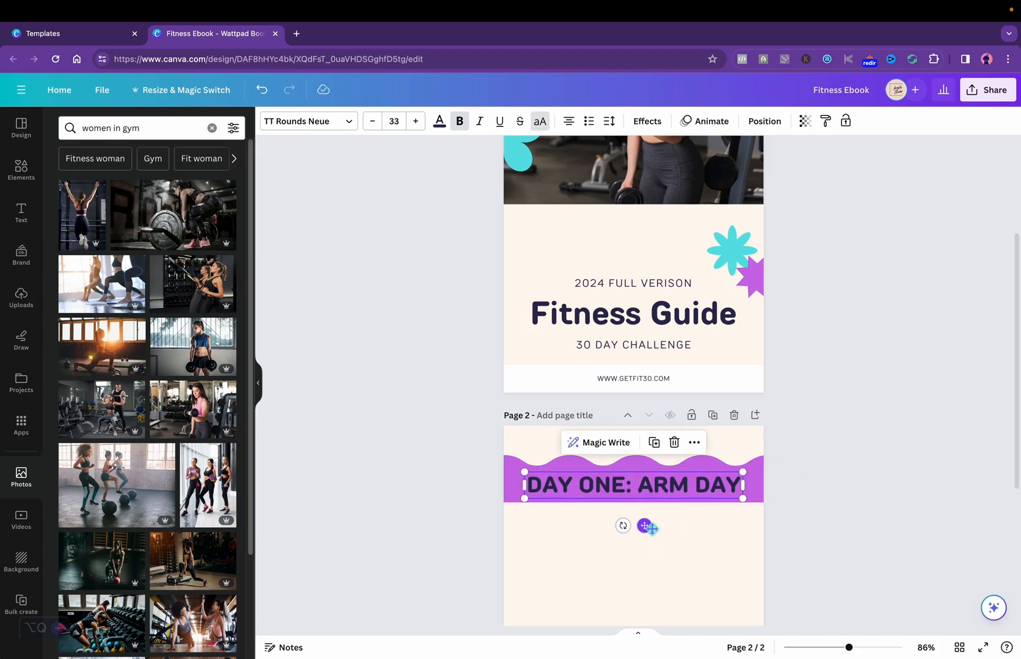
click(418, 123)
click(418, 123)
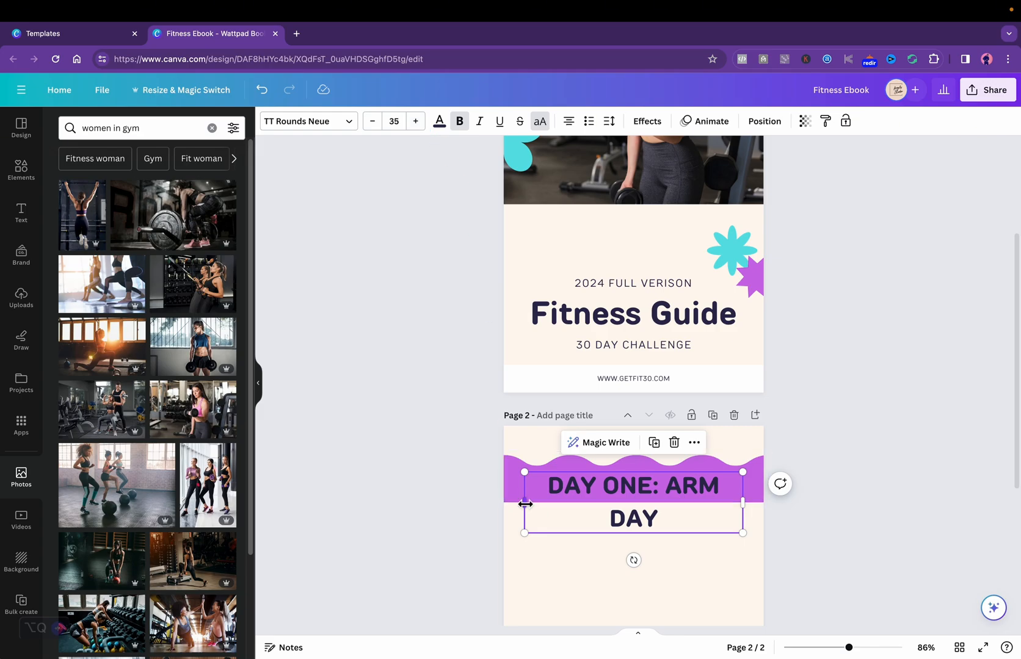
drag(524, 503, 483, 499)
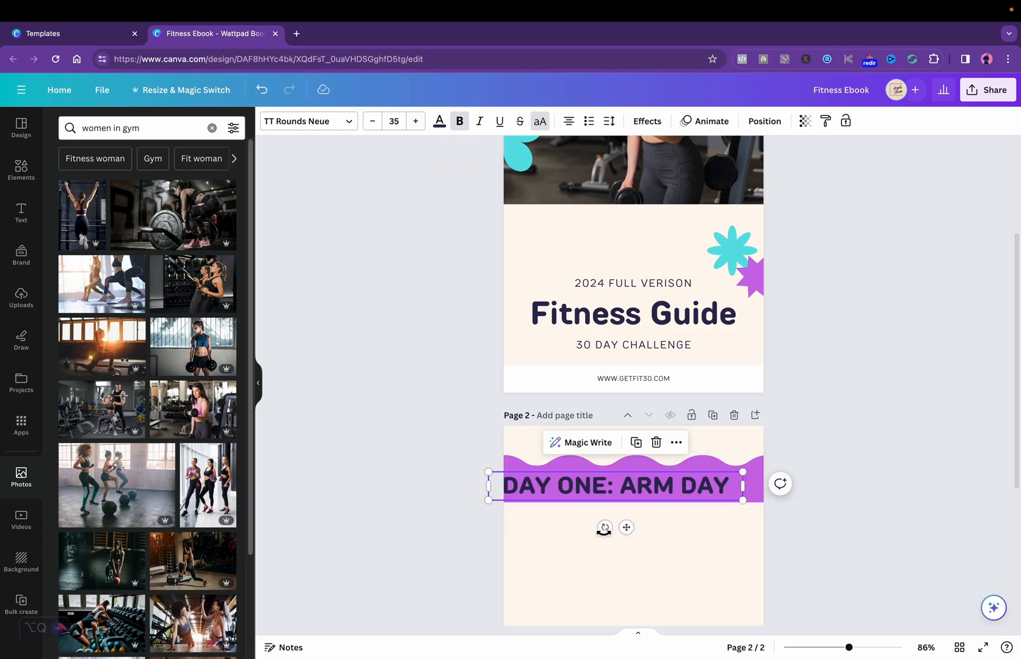
drag(604, 526, 644, 529)
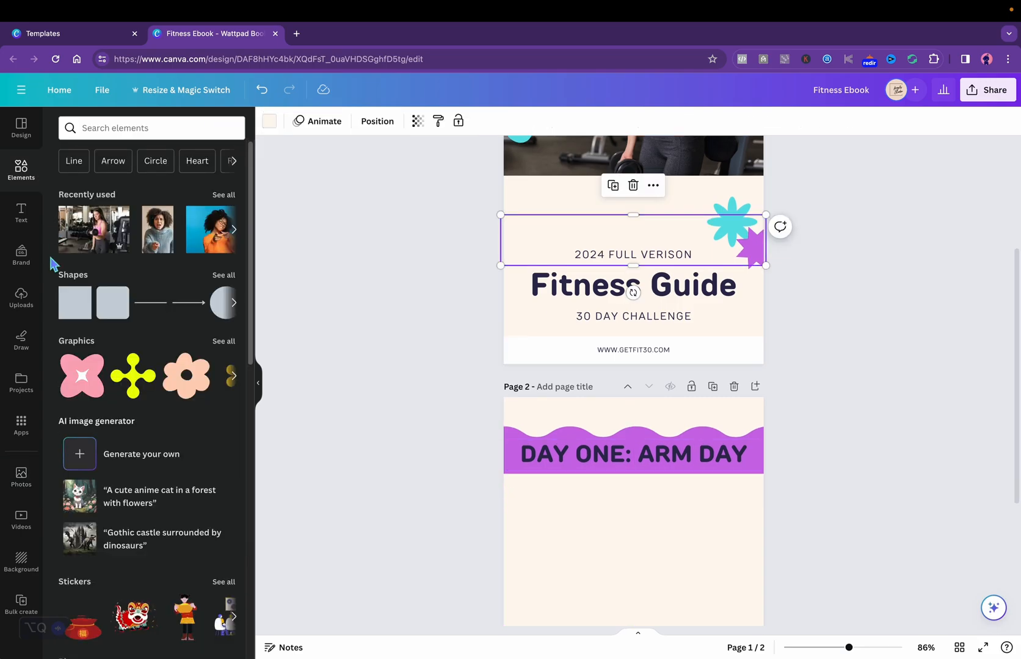
Step: Add a purple square to page 2, stretch it to full page width and duplicate it into three evenly spaced rows
click(71, 314)
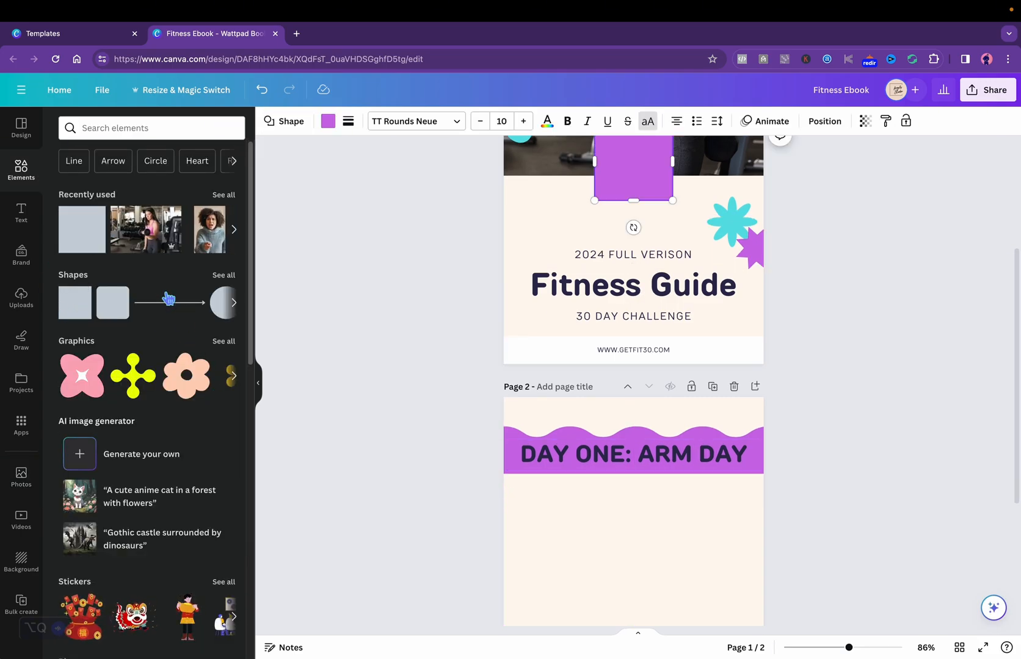
drag(637, 182, 544, 561)
scroll(545, 560, down, 4)
drag(583, 312, 764, 312)
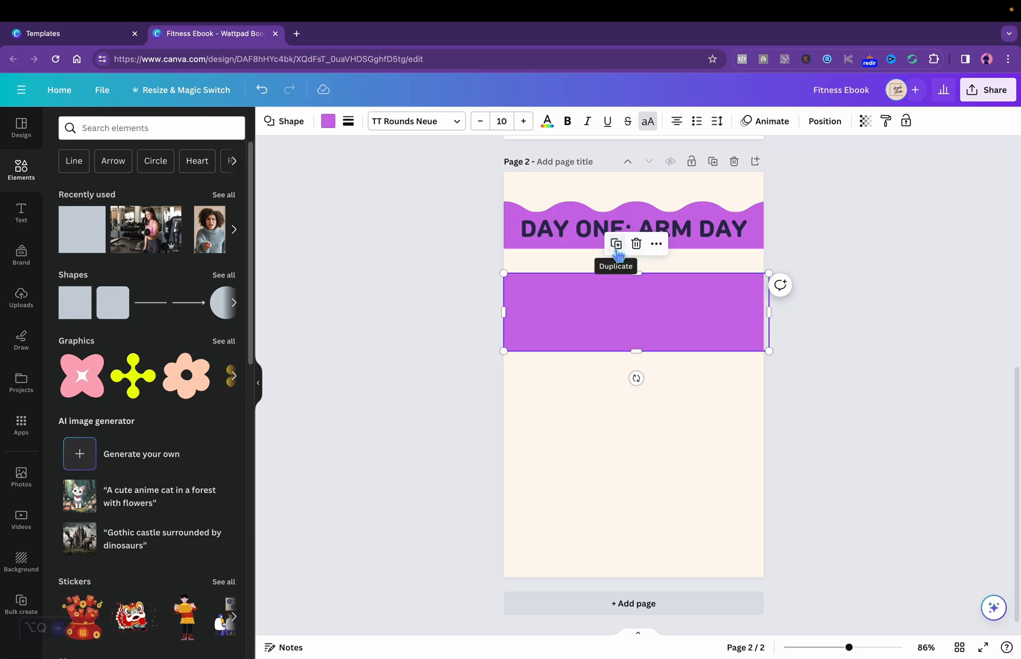
click(620, 245)
drag(623, 287, 611, 393)
click(615, 334)
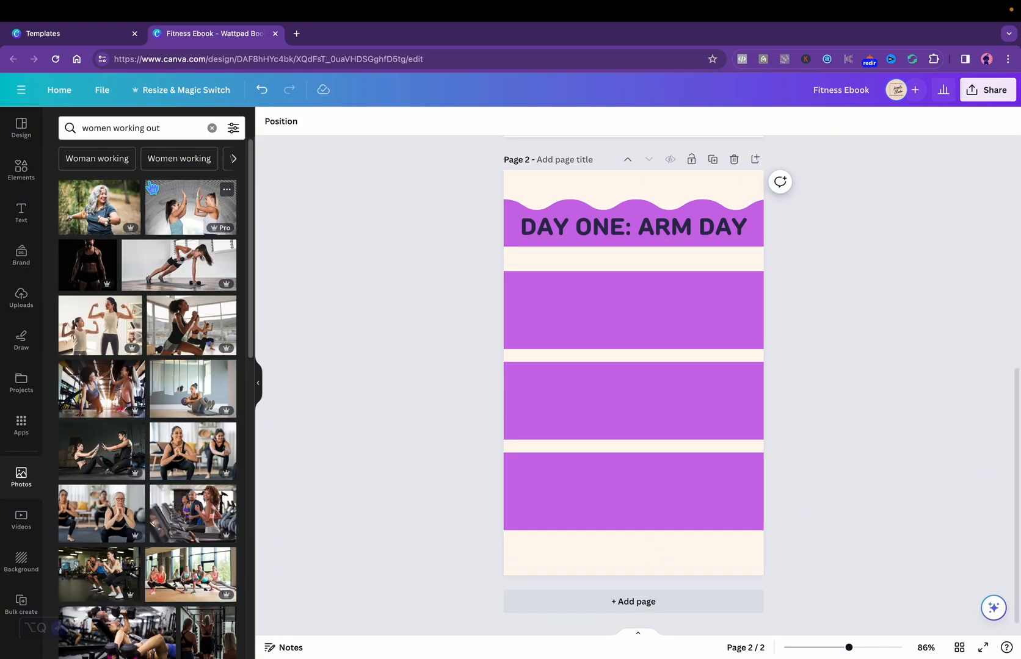
Step: Place three women-working-out photos on page 2, each scaled to fill the left part of one purple row
click(103, 331)
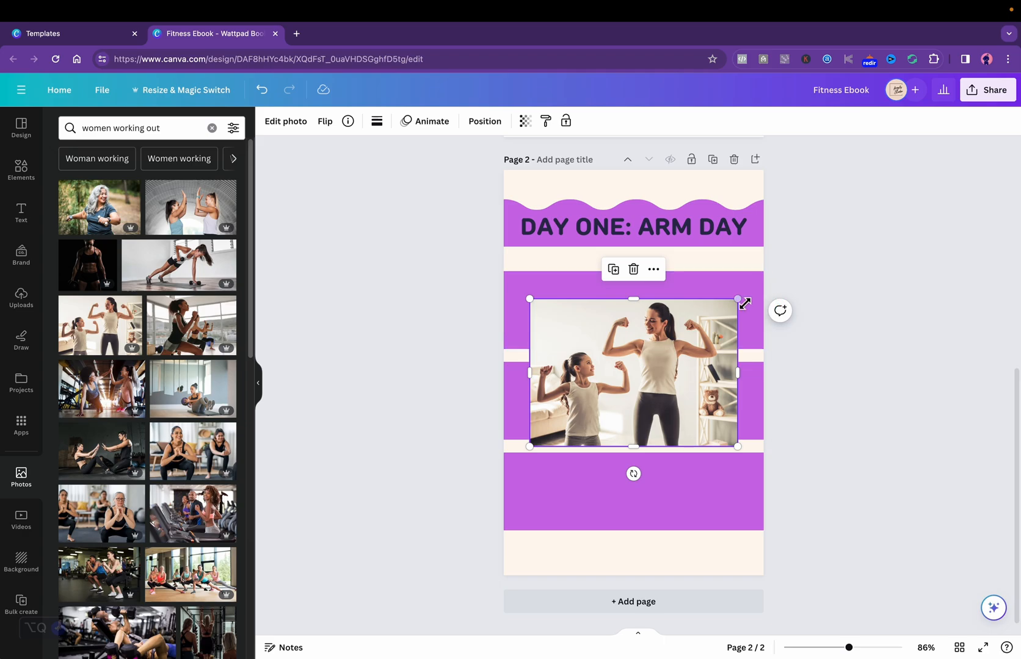
drag(741, 300, 707, 335)
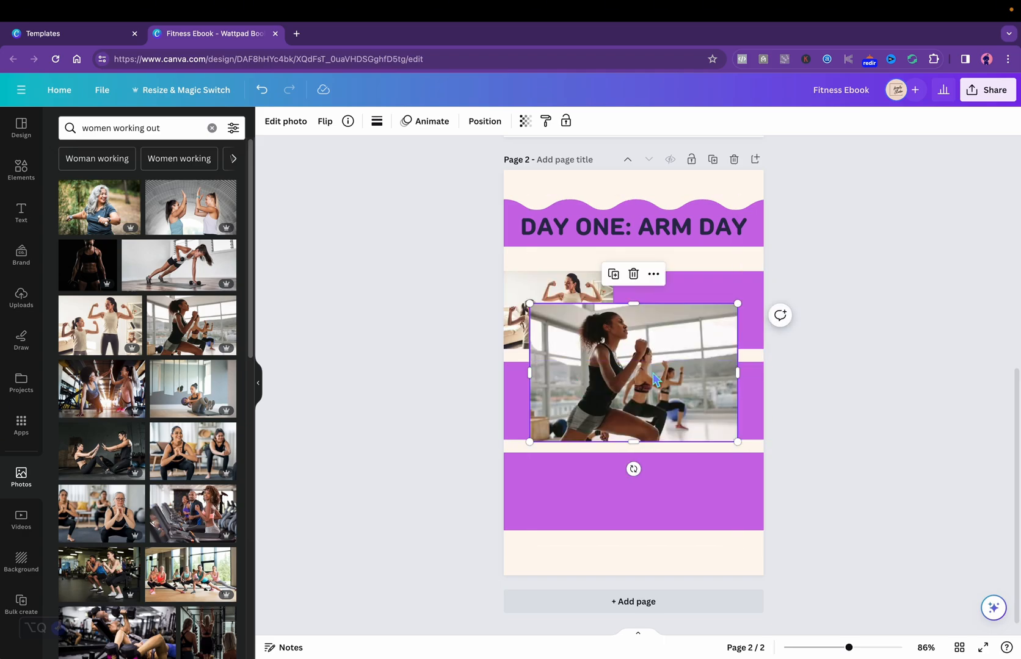
drag(738, 304, 664, 345)
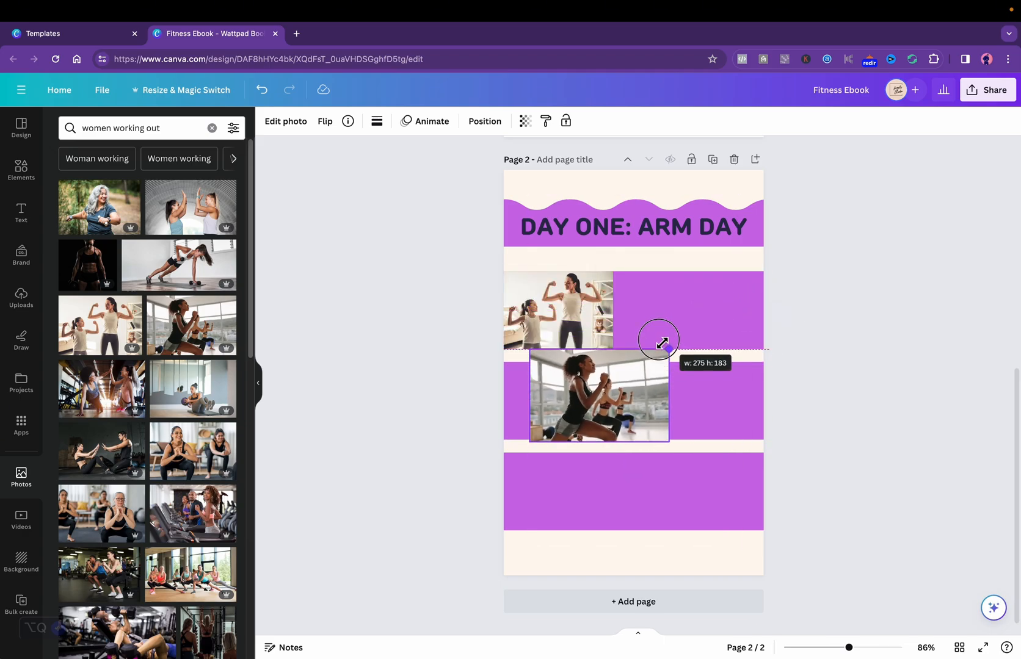
drag(629, 452, 617, 413)
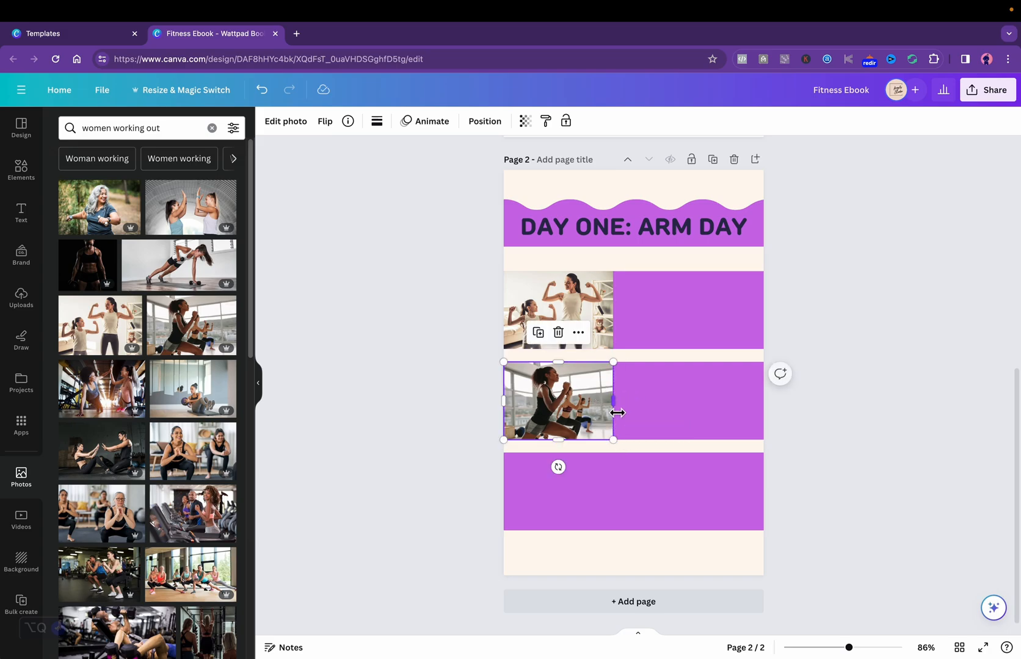
drag(217, 447, 622, 453)
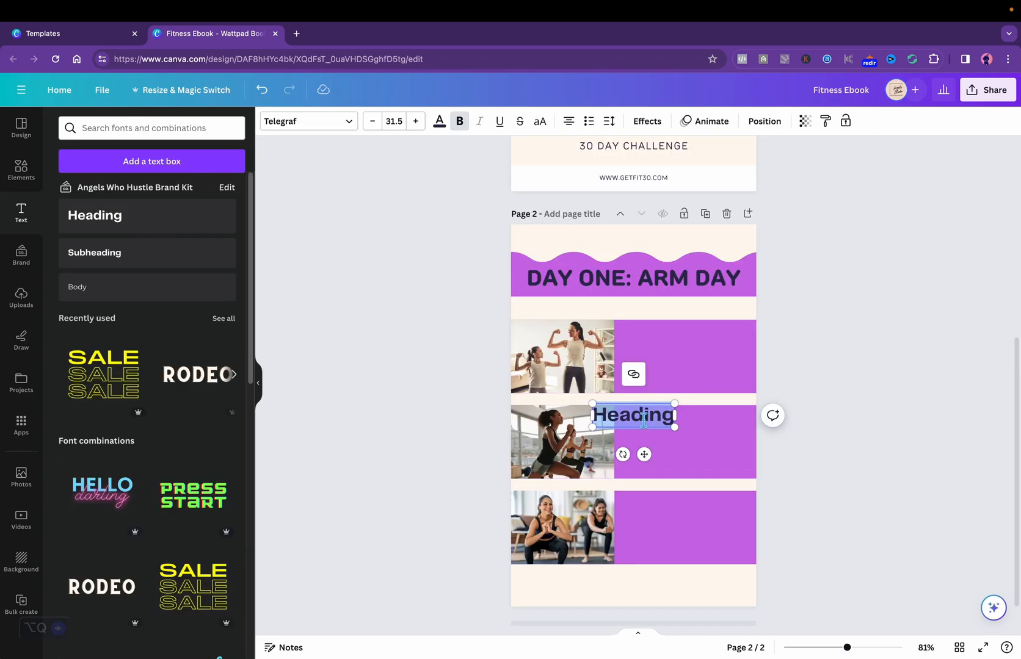
Step: Make the new heading read "Curl Arm" and place it unbolded at size 21.8 in the first row's purple area
text(Bi)
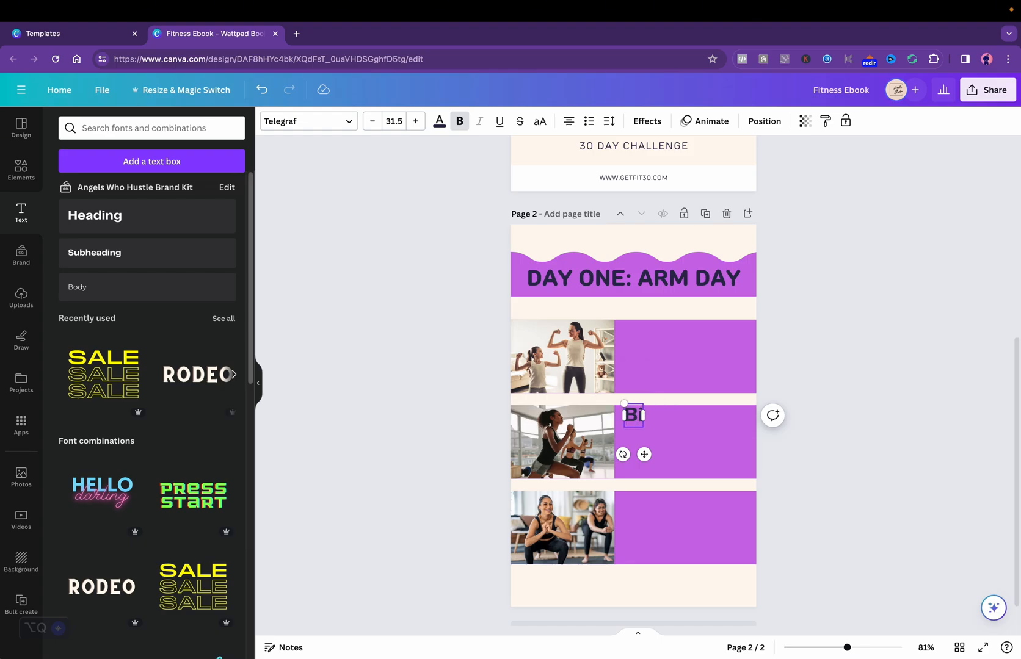
key(BackSpace)
key(BackSpace)
text(Curl)
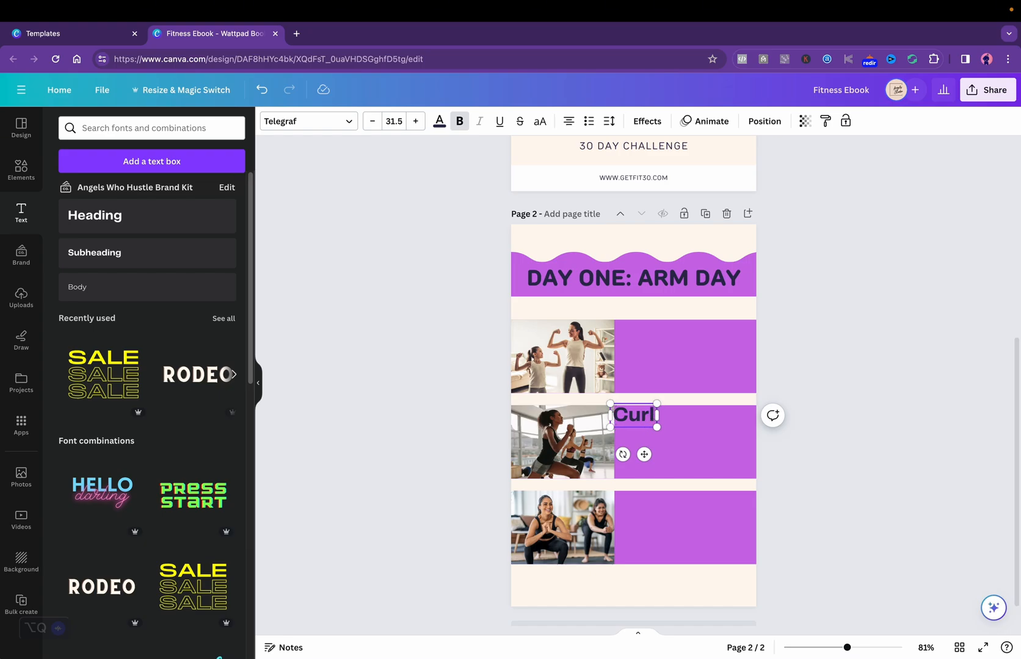
text( Arm)
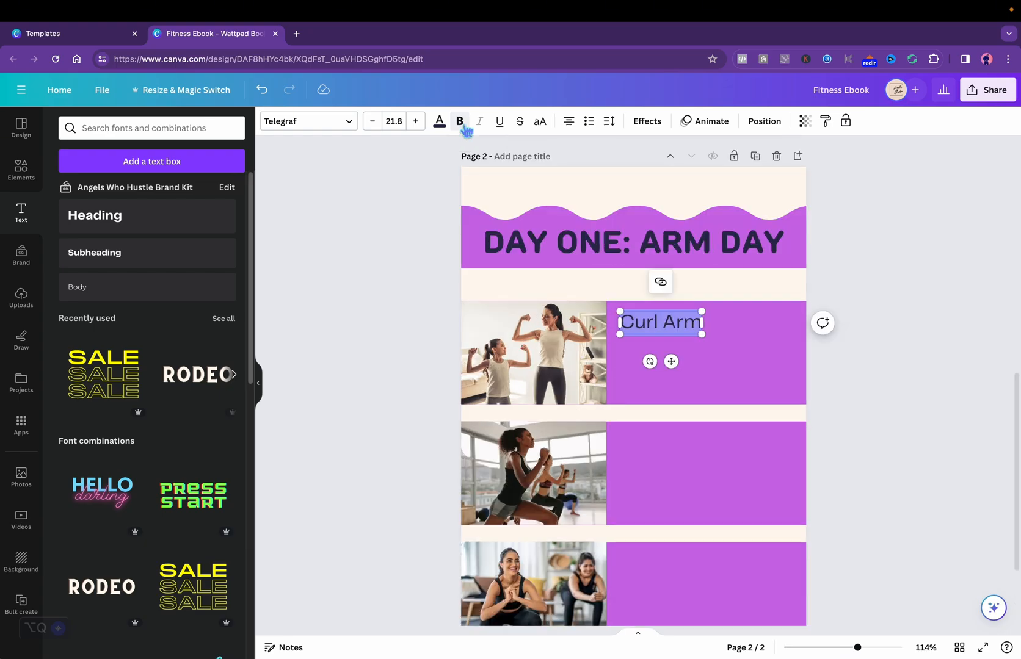
Step: Change the Curl Arm heading's font to Montaser Arabic
click(353, 127)
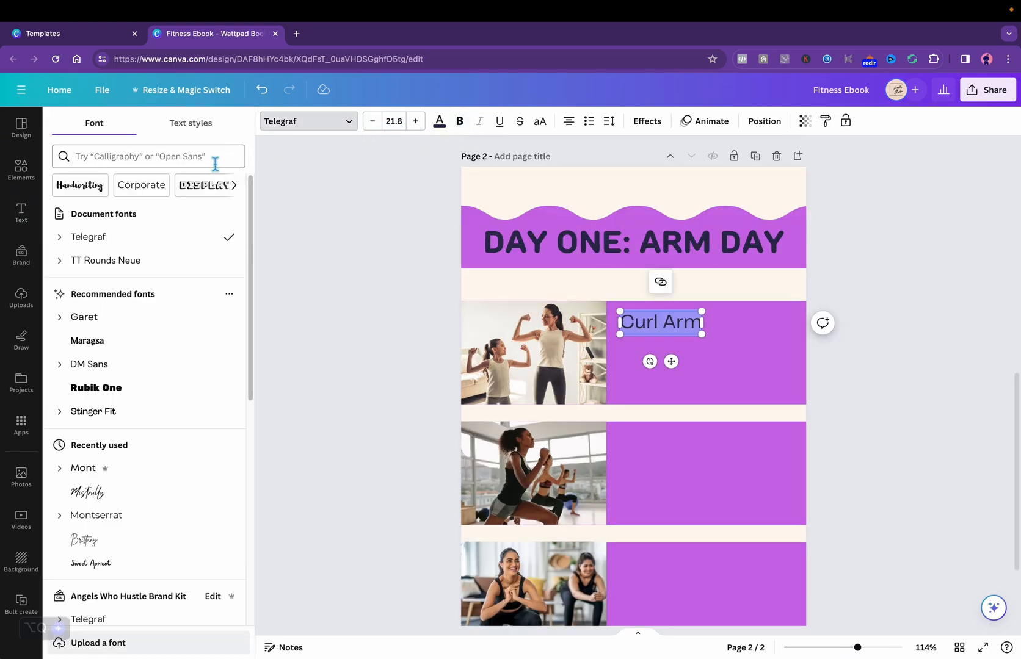
click(235, 153)
text(mont)
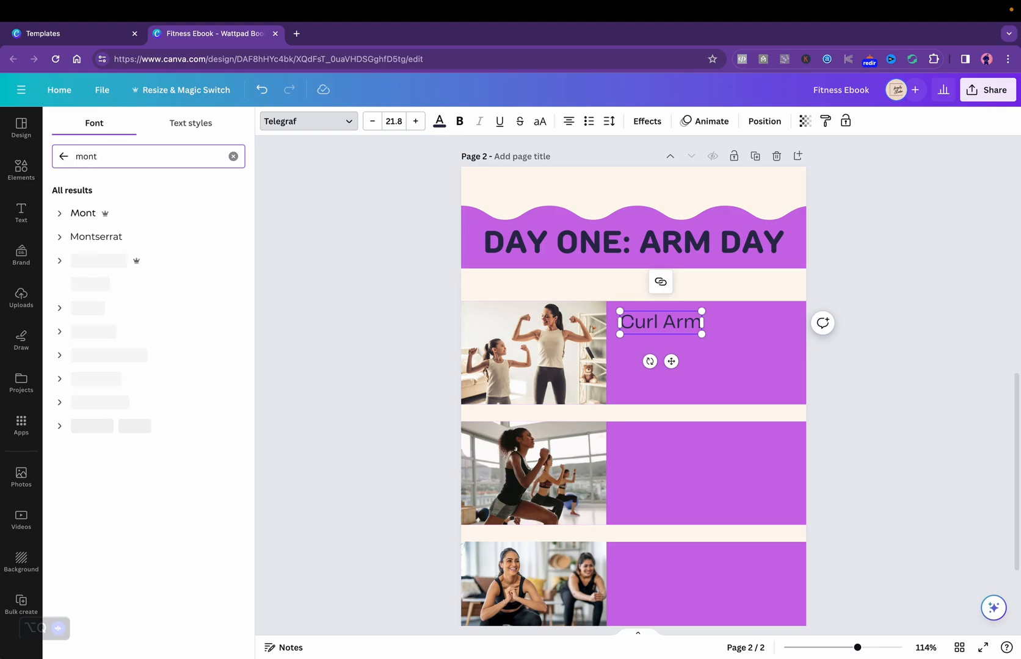
click(135, 213)
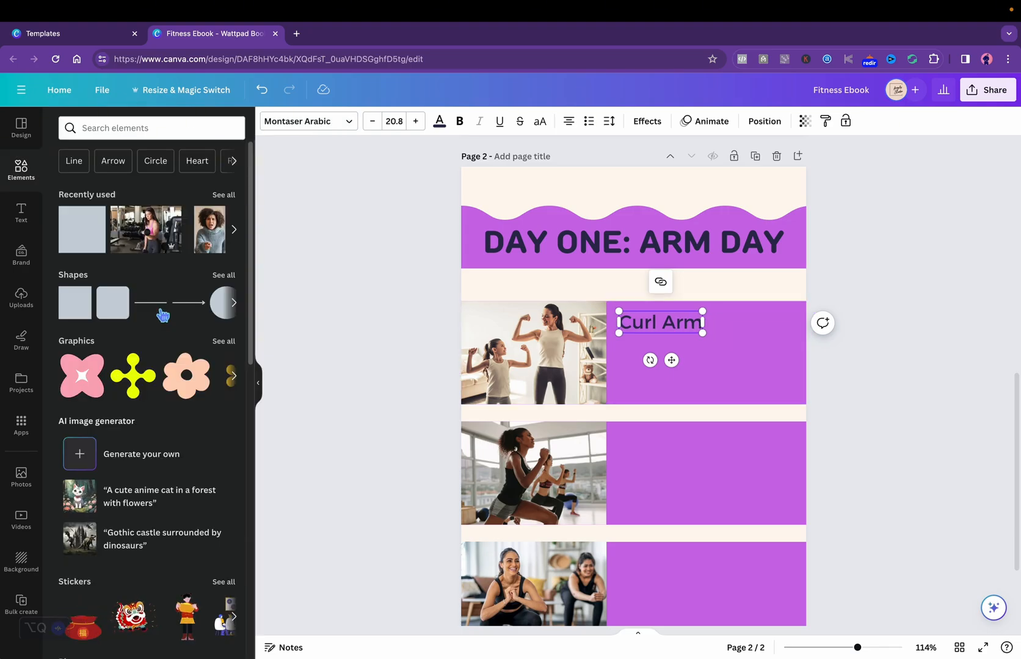
Step: Add a black line of weight 1 under the Curl Arm heading and extend it across the purple area
click(163, 314)
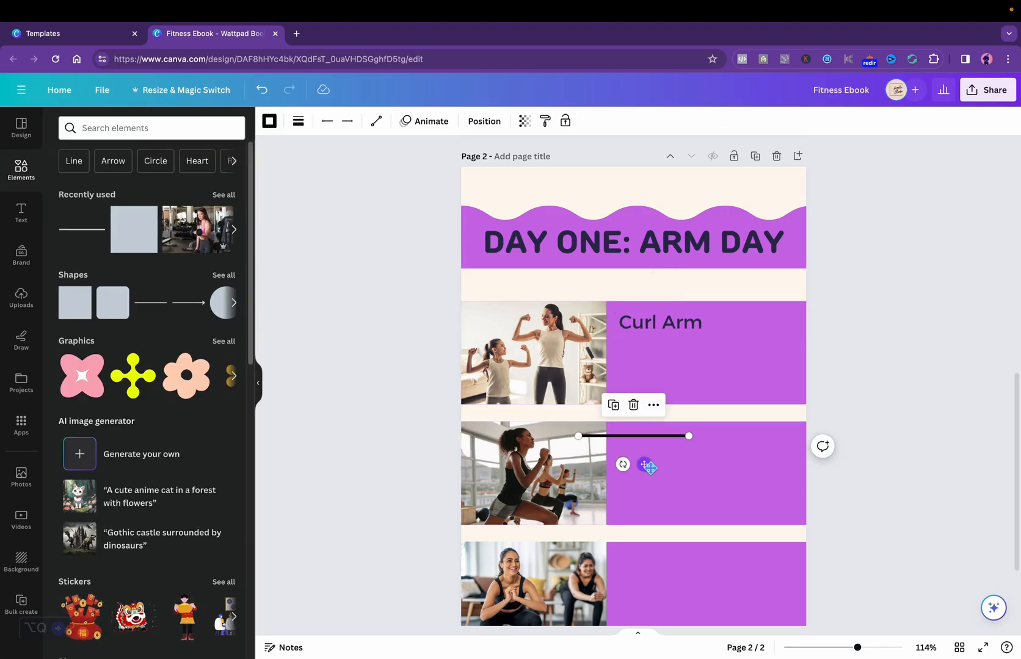
drag(647, 465, 683, 366)
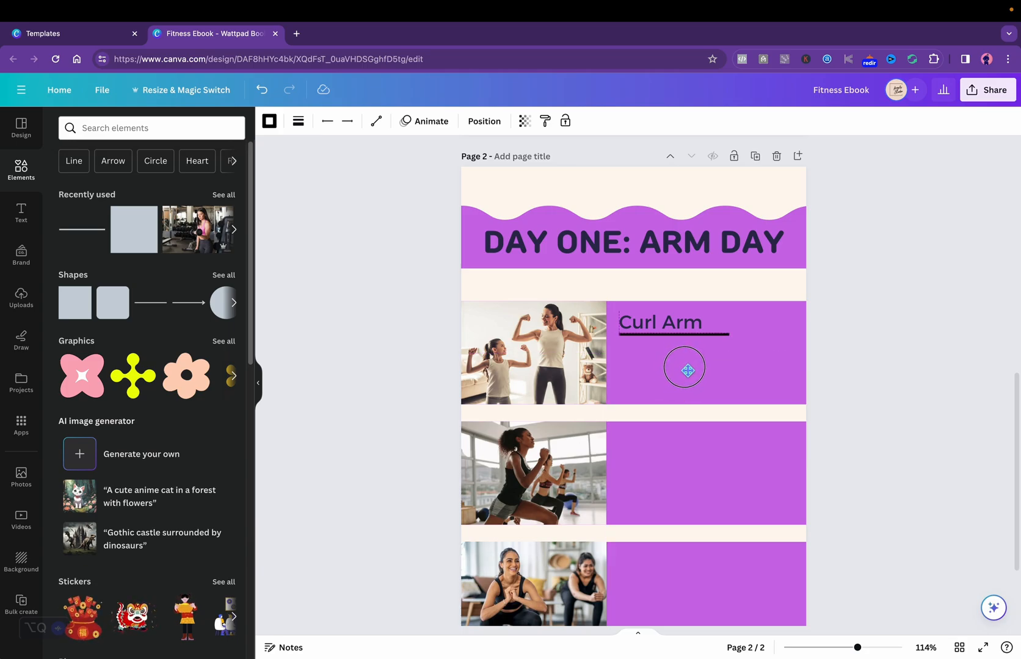
click(298, 120)
drag(309, 226, 298, 226)
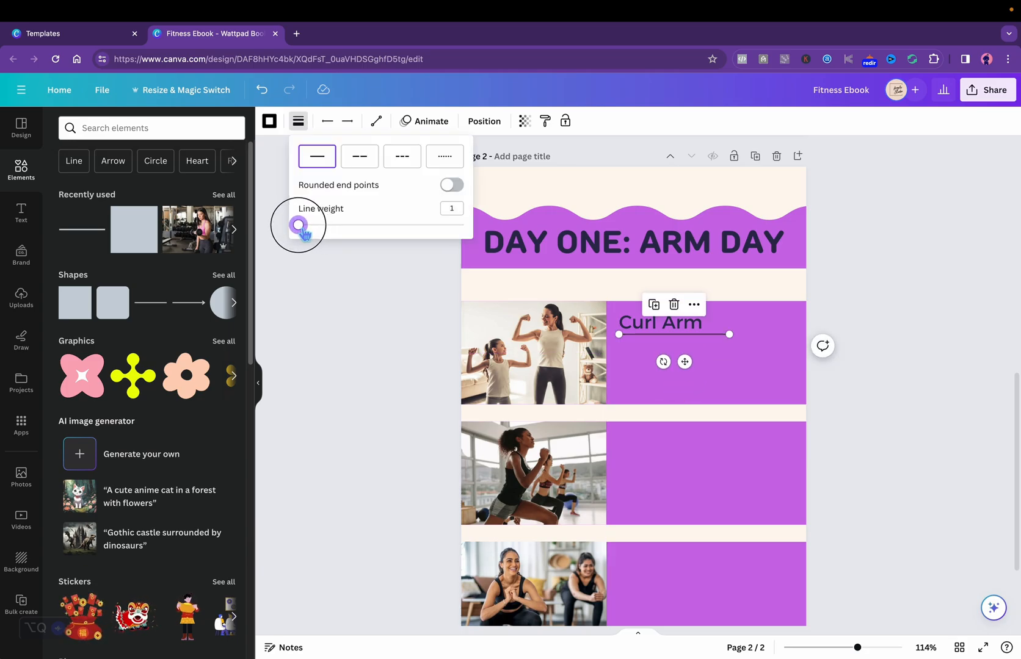
drag(729, 334, 791, 337)
Step: Duplicate the Curl Arm text to the right end of the line and make it read "SETS: 3 REPS 10"
click(674, 322)
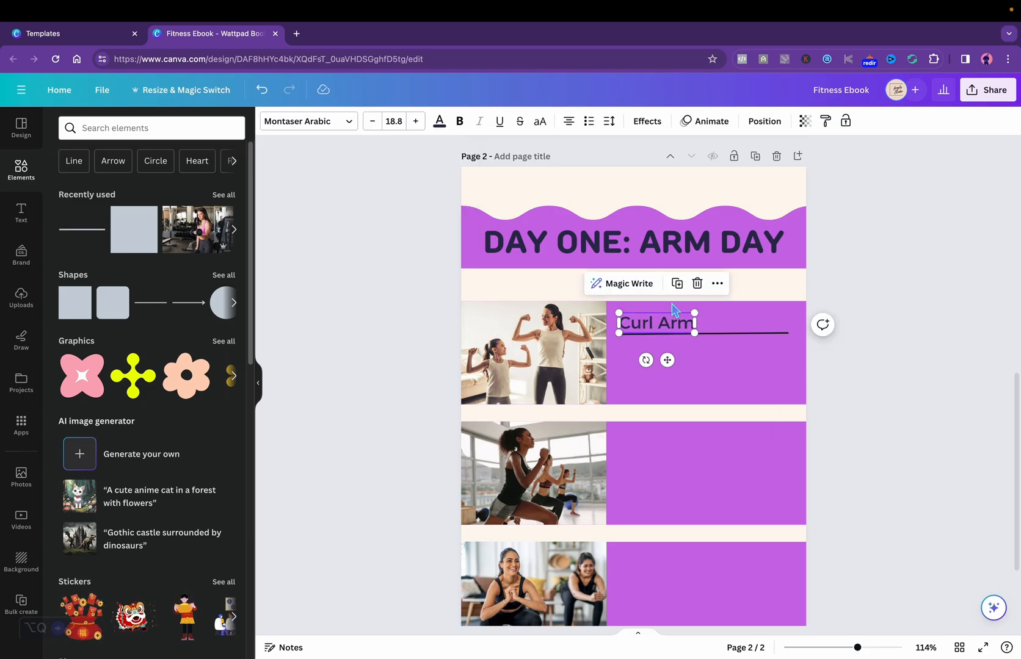
click(677, 283)
drag(681, 370, 727, 354)
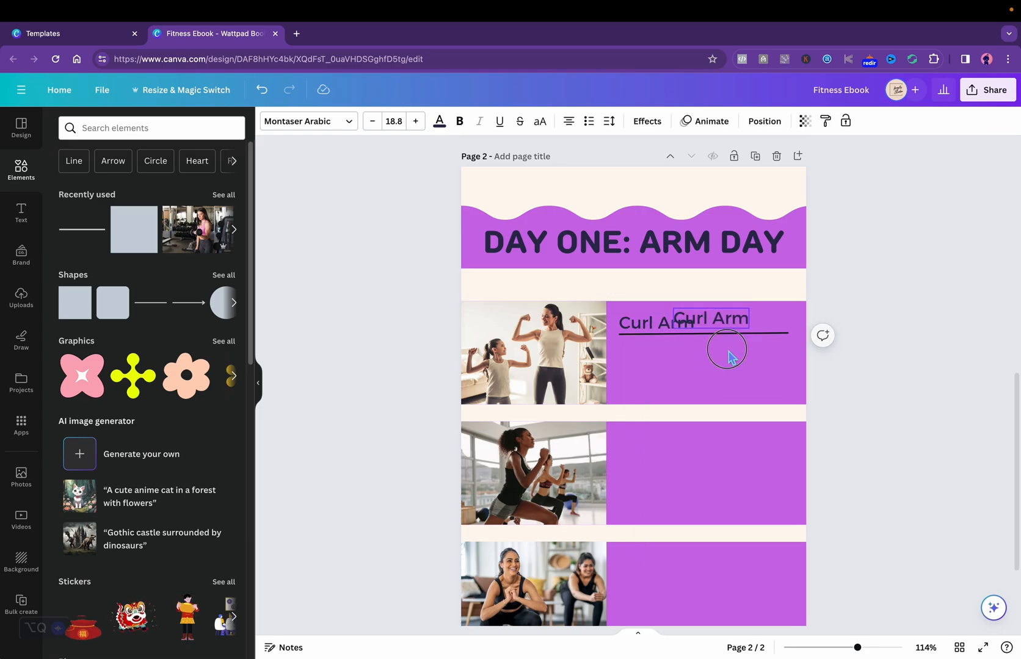
drag(726, 354, 764, 359)
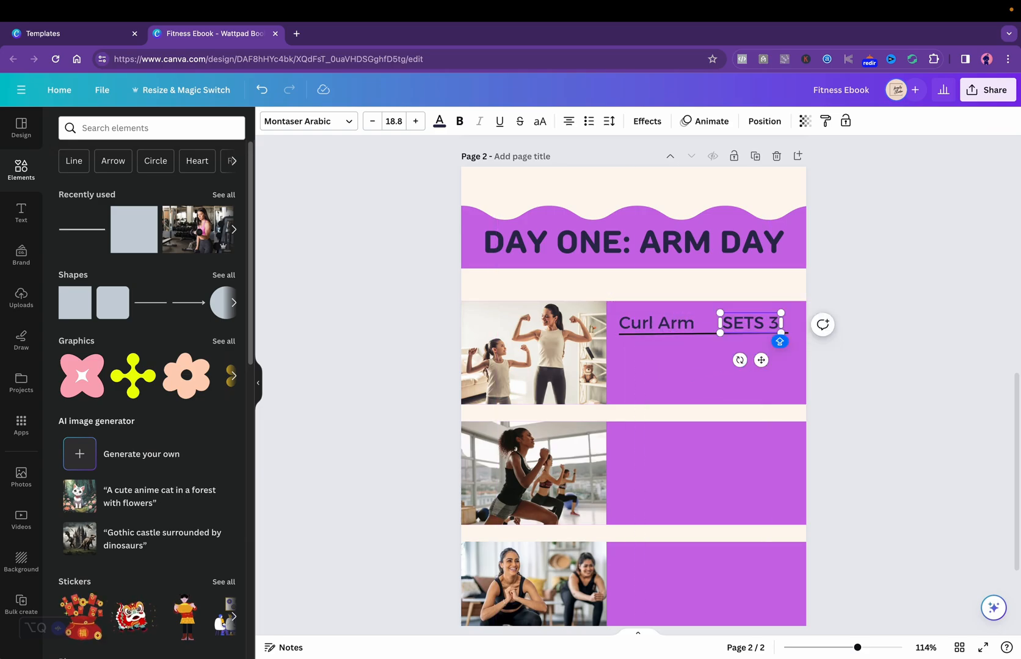
key(BackSpace)
key(BackSpace)
key(BackSpace)
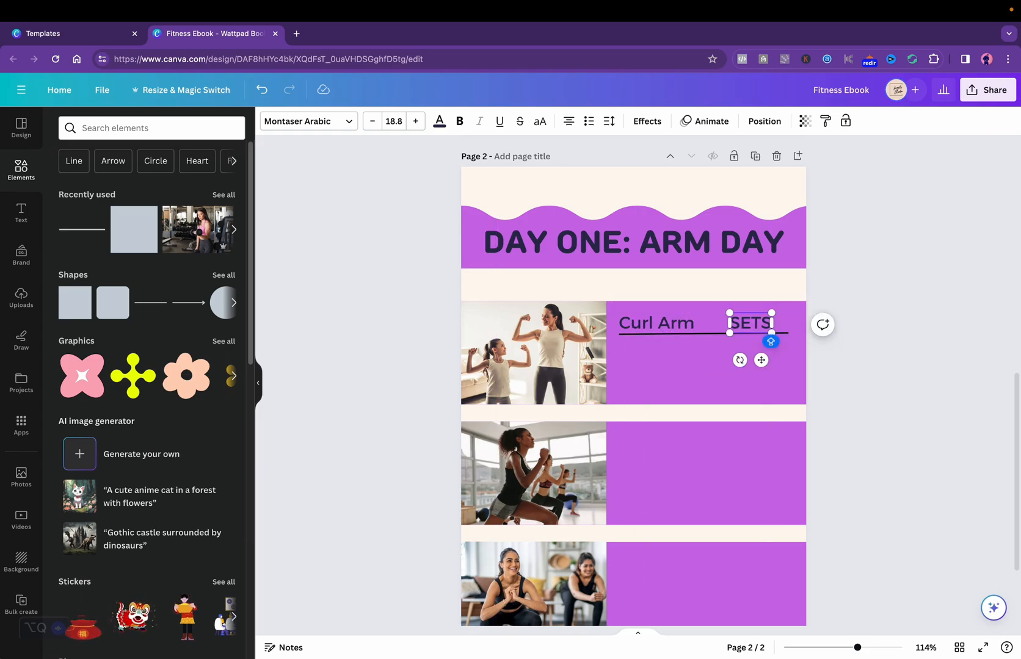
text(: 3 REPS 10)
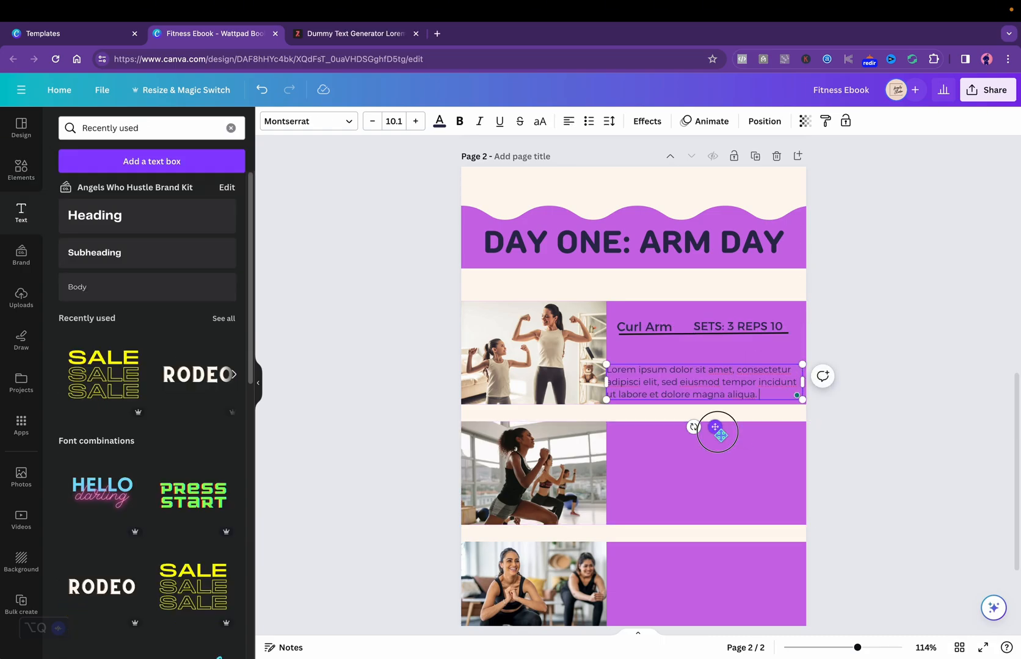
Step: Fit the Lorem ipsum description under the Curl Arm line, then copy the whole text block with its line into the second and third rows
drag(721, 435, 724, 411)
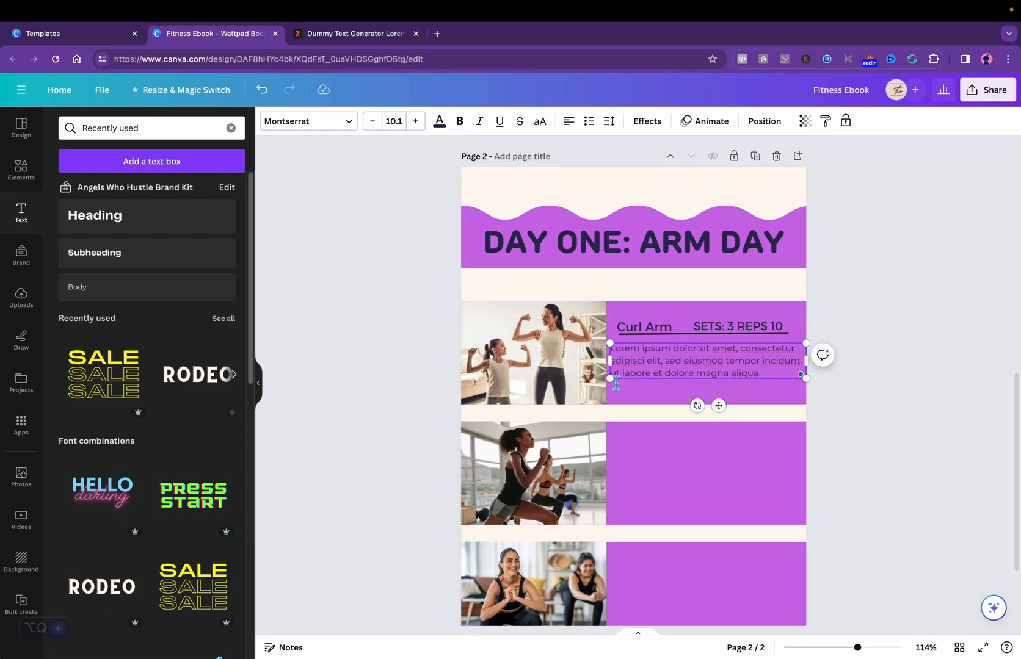
drag(616, 383, 618, 376)
shift+click(644, 326)
click(746, 291)
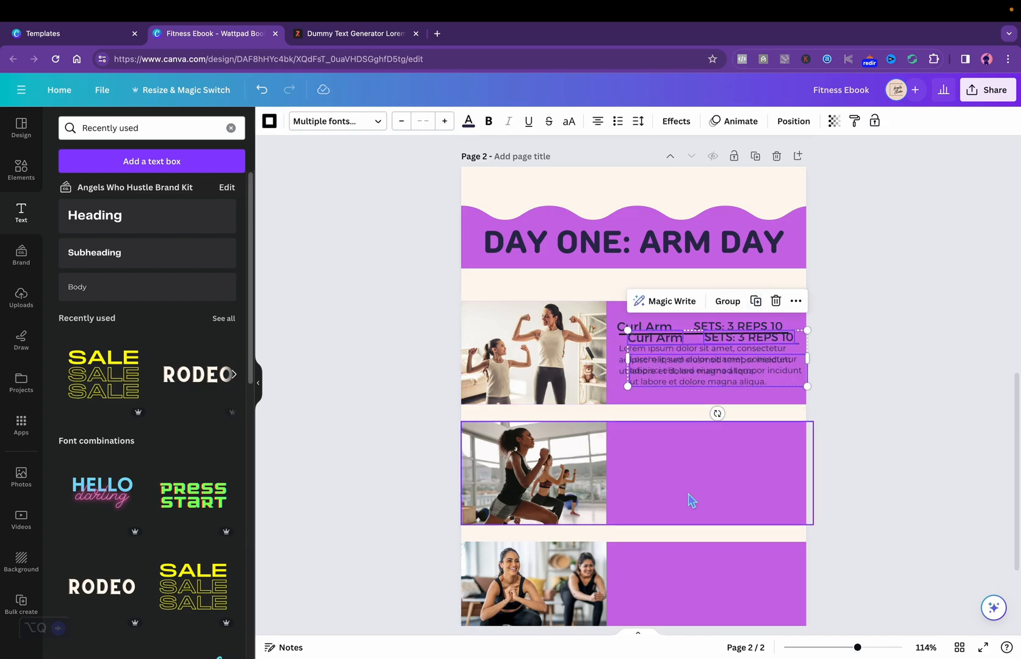
drag(735, 386, 727, 493)
click(746, 415)
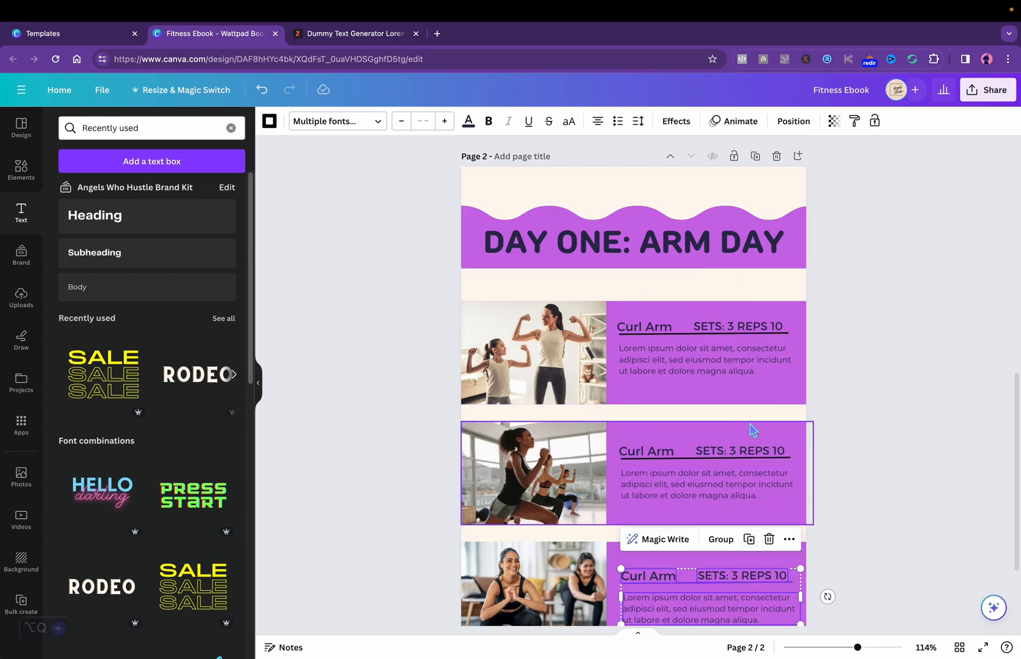
click(957, 481)
Step: Add a third page and move a duplicate of the bottom row's purple rectangle to its top edge
scroll(977, 470, down, 3)
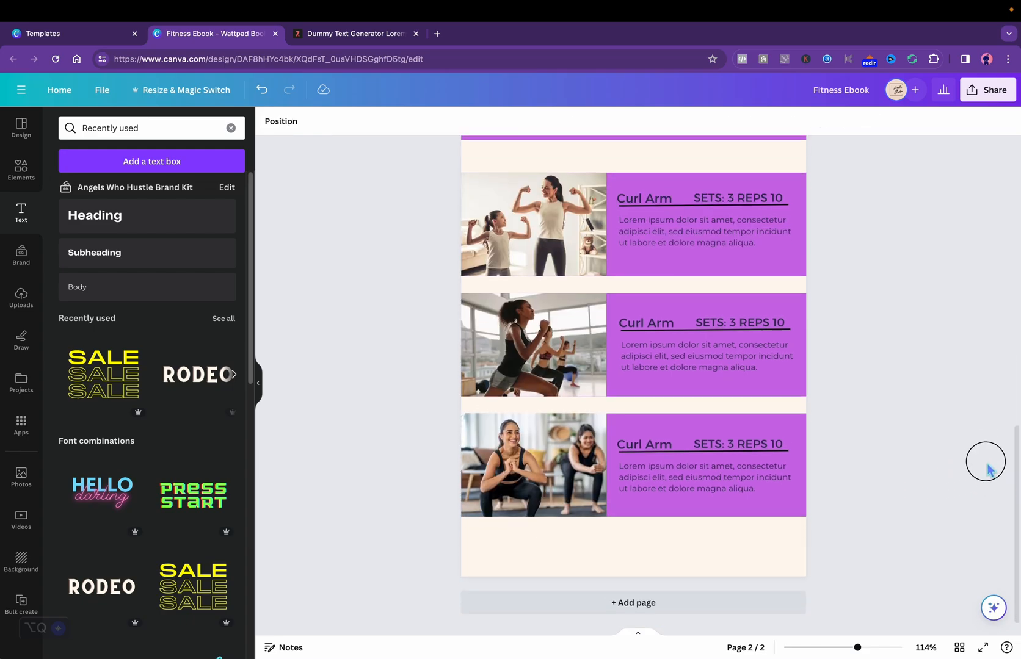
click(757, 603)
scroll(733, 330, up, 5)
click(733, 330)
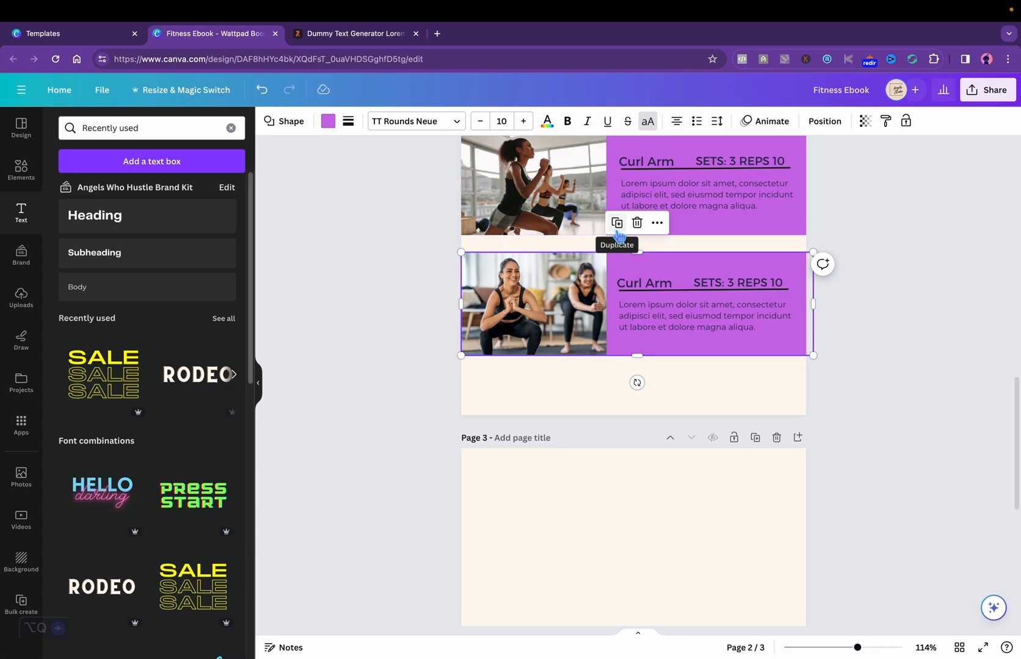
click(616, 223)
drag(676, 320, 663, 505)
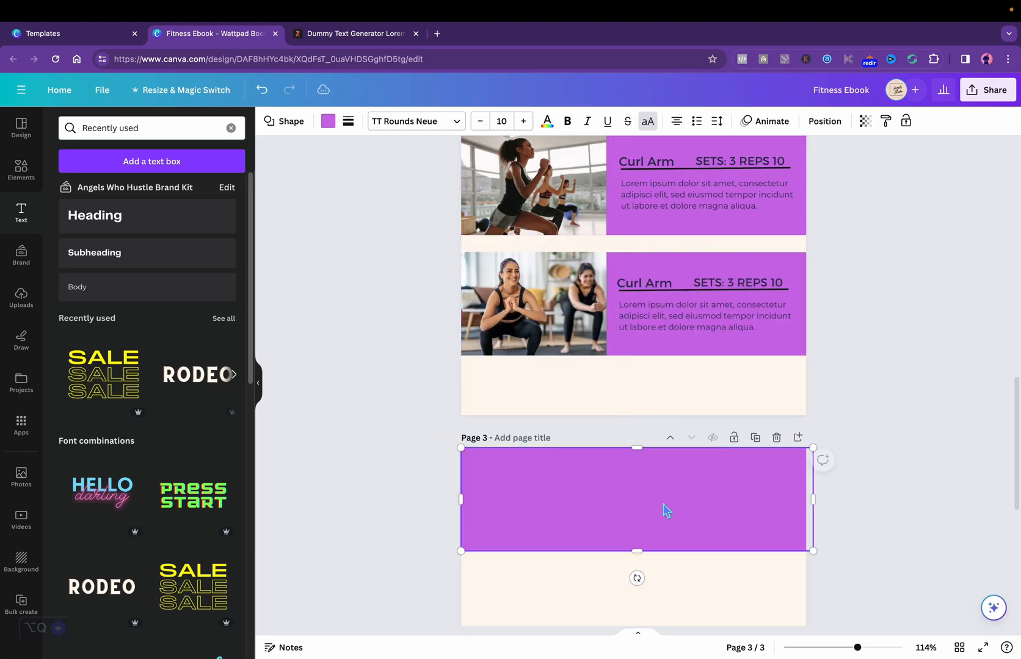
Step: Stretch page 3's purple rectangle down over nearly half the page and recolor it turquoise from the document colors
drag(1010, 395, 1010, 475)
drag(637, 253, 649, 359)
click(328, 121)
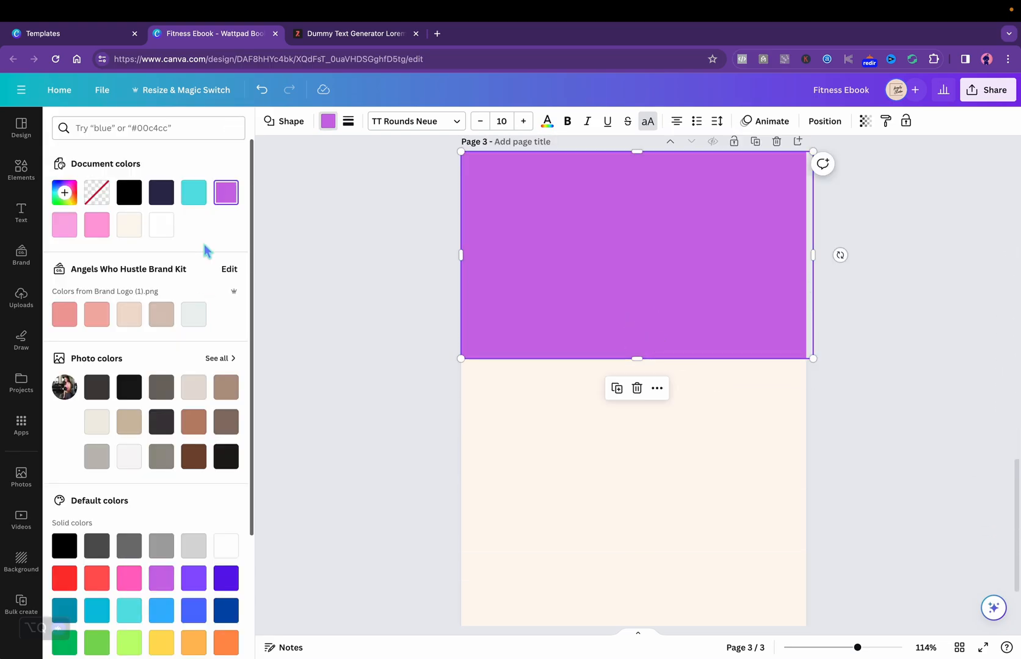
click(193, 192)
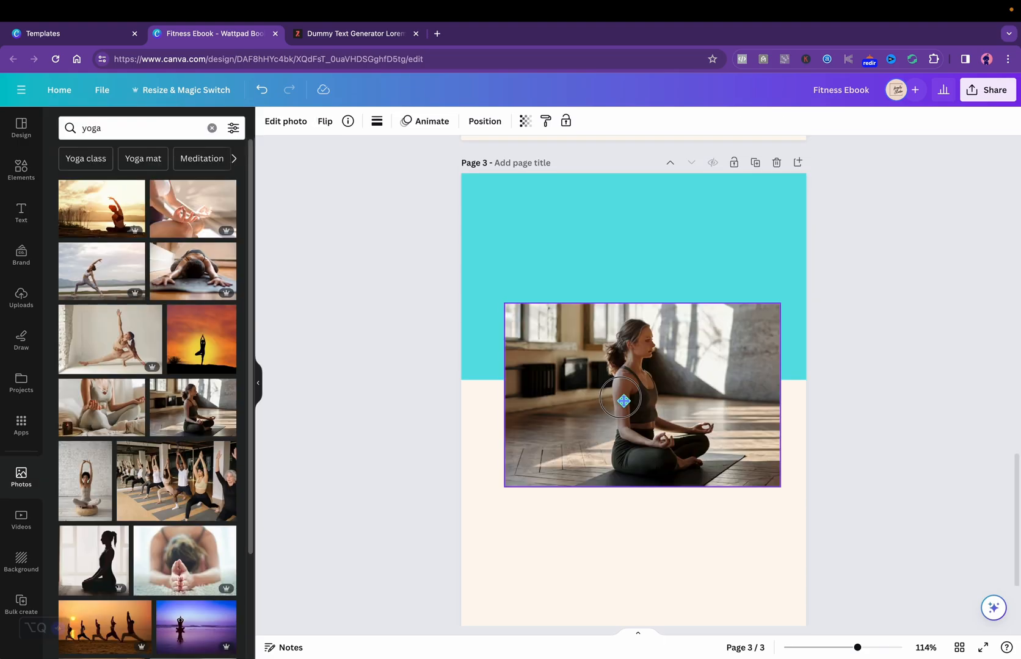
Step: Position the seated yoga meditation photo over the lower edge of page 3's turquoise block
drag(623, 401, 624, 401)
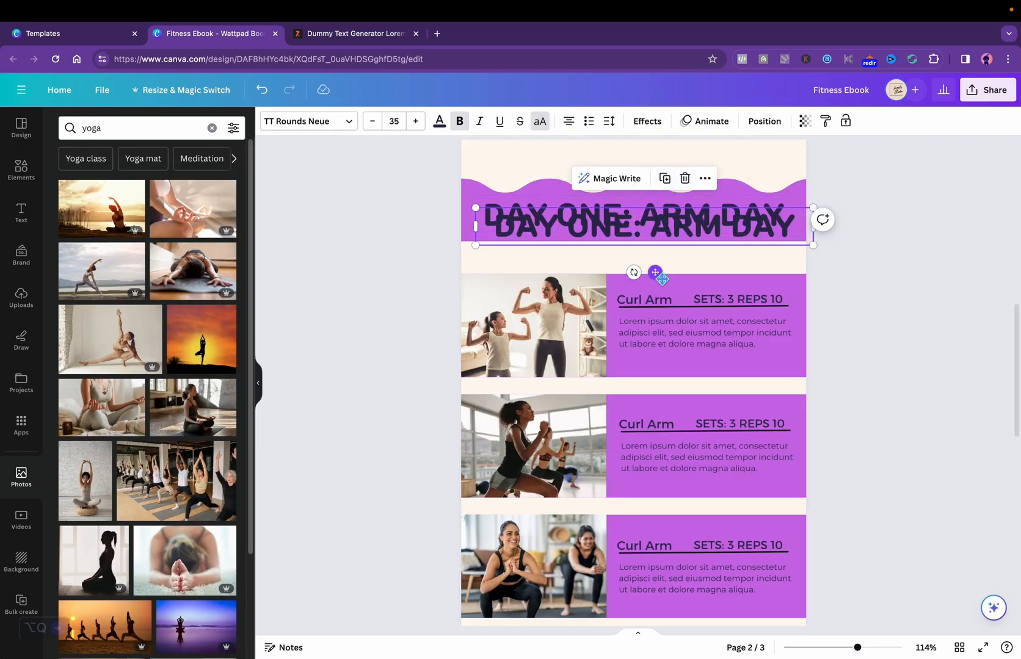
Step: Move the duplicated DAY ONE: ARM DAY heading to the top of page 3 and change its text to YOGA CHALLENGE
drag(655, 273, 638, 651)
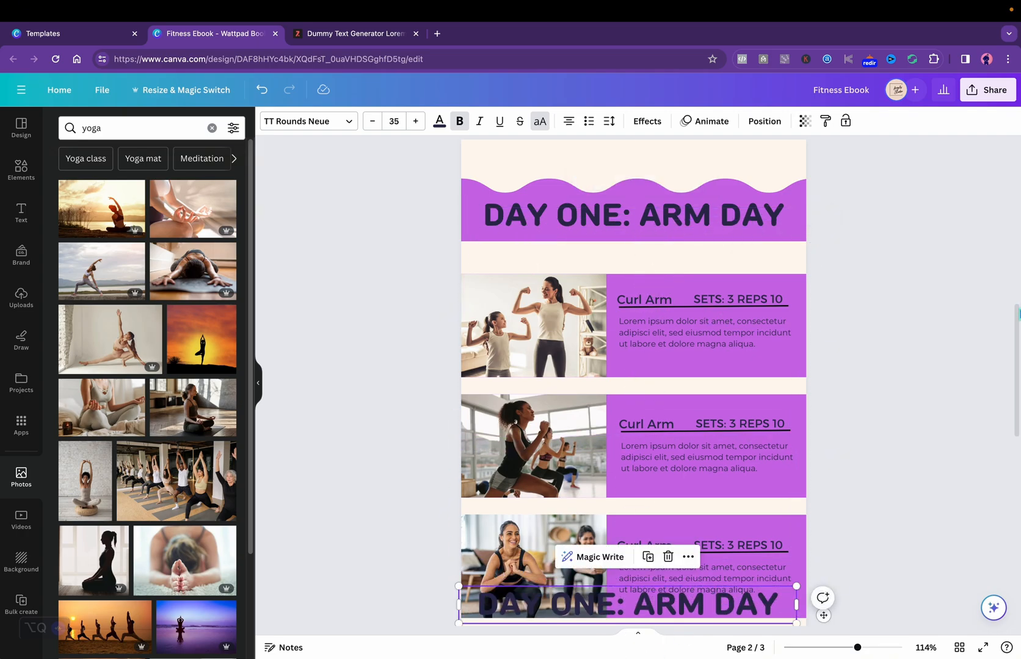
scroll(1008, 330, down, 6)
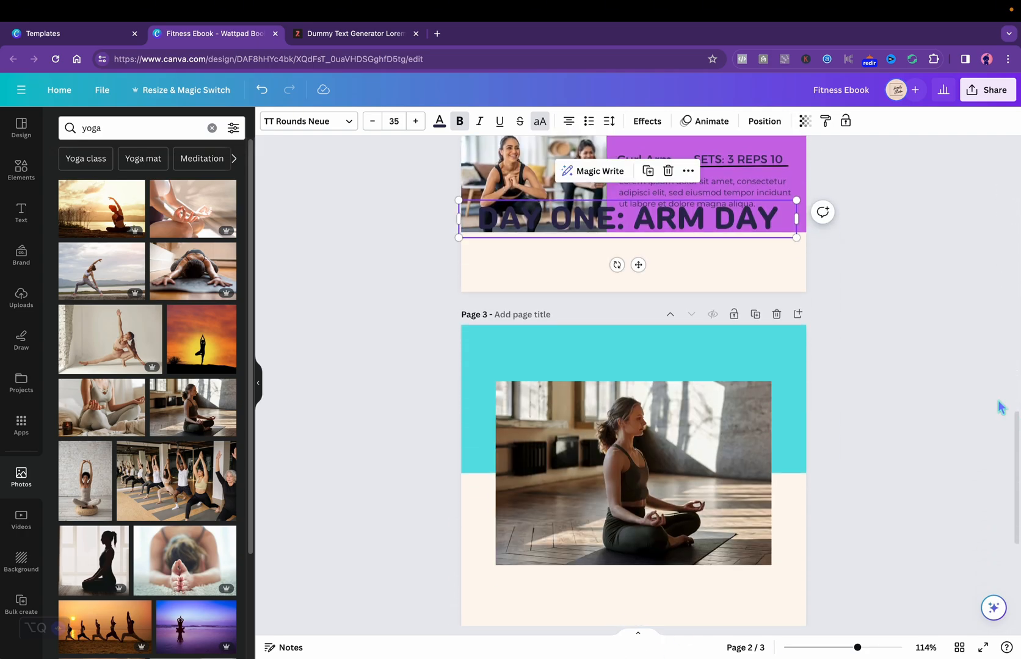
drag(638, 267, 633, 404)
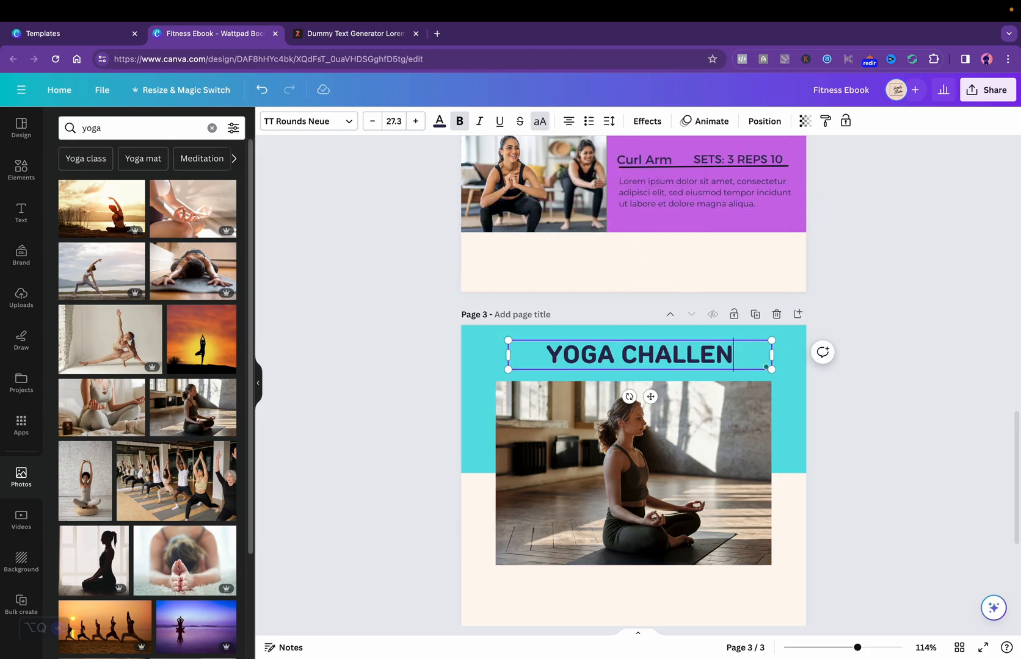
text(GE)
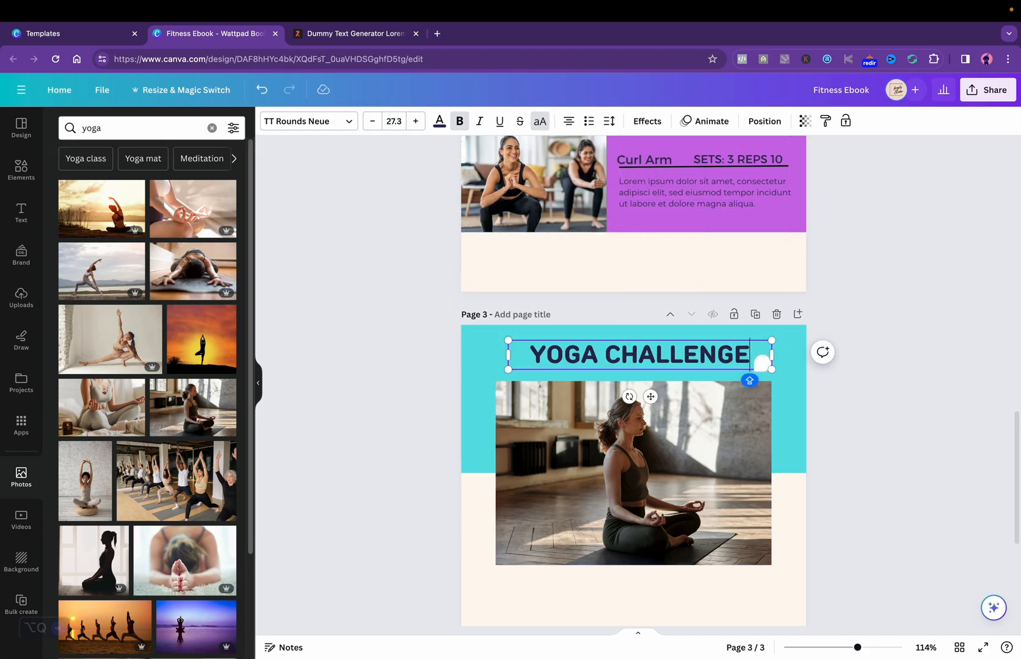
click(757, 386)
Step: Place a duplicate of page 2's Curl Arm text under the YOGA CHALLENGE heading and change it to INNER HEALING
click(663, 162)
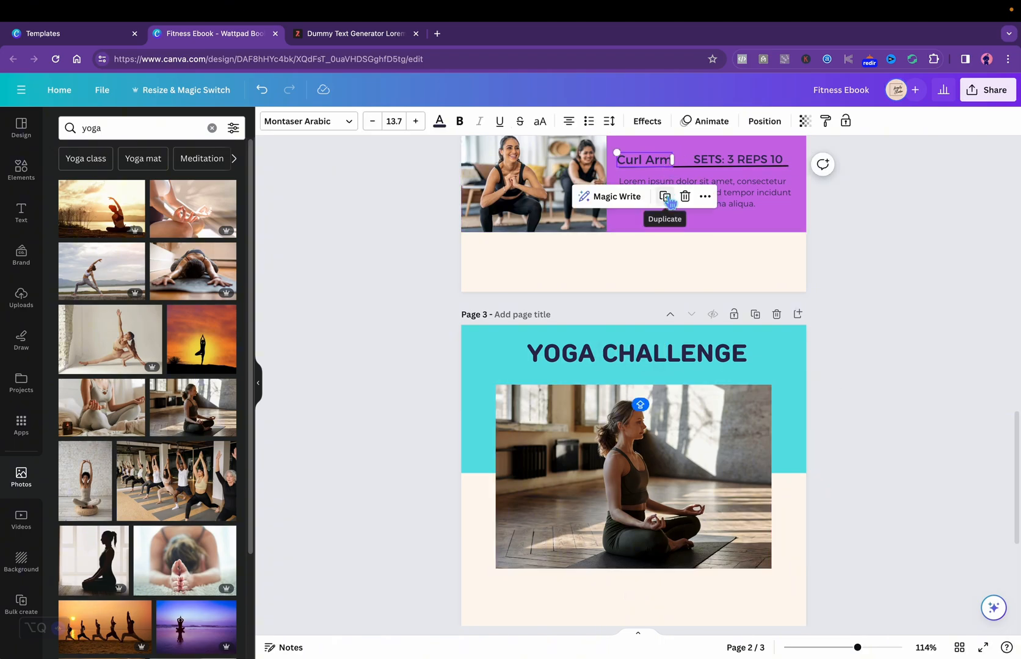
click(665, 197)
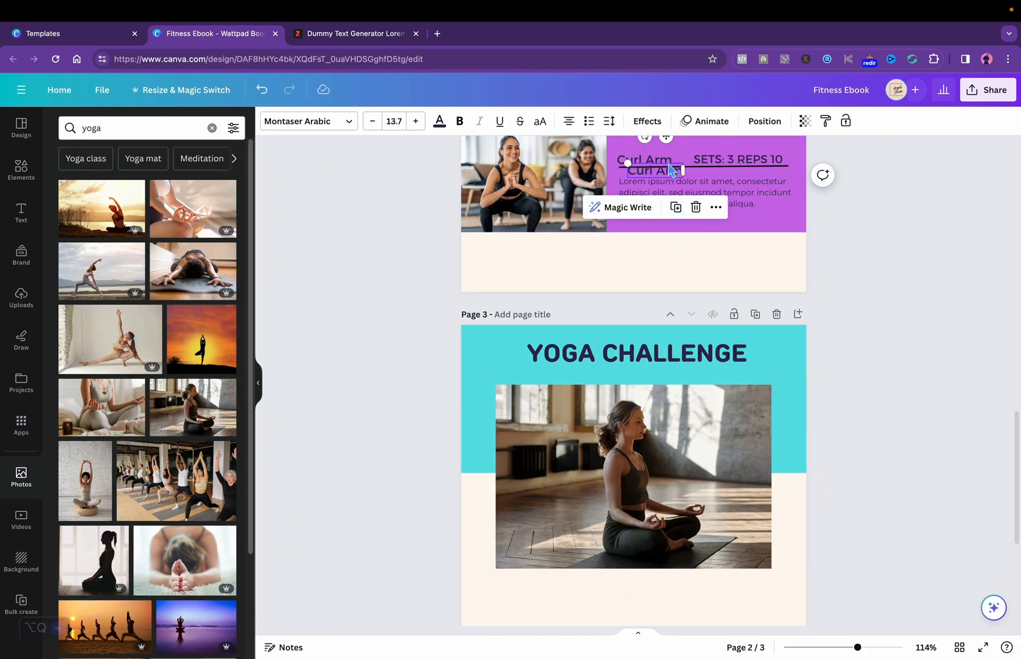
drag(668, 143, 644, 349)
text(INNER HEALING)
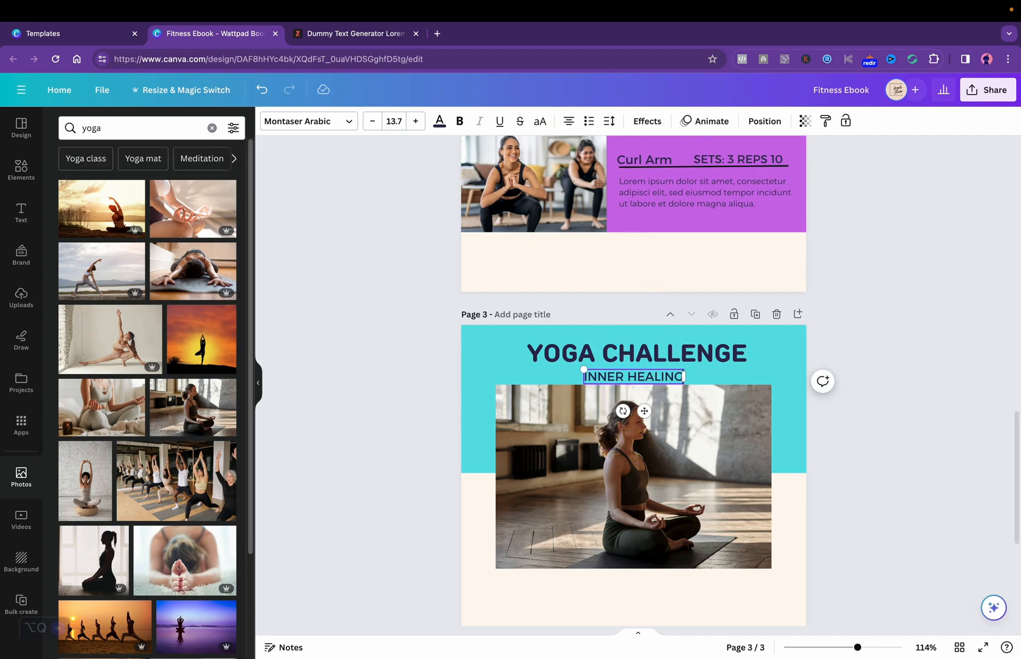
Step: Move a duplicate of page 2's Lorem ipsum description below the yoga photo, scale it to the photo's width and paste in the longer filler text
scroll(453, 180, up, 2)
click(708, 239)
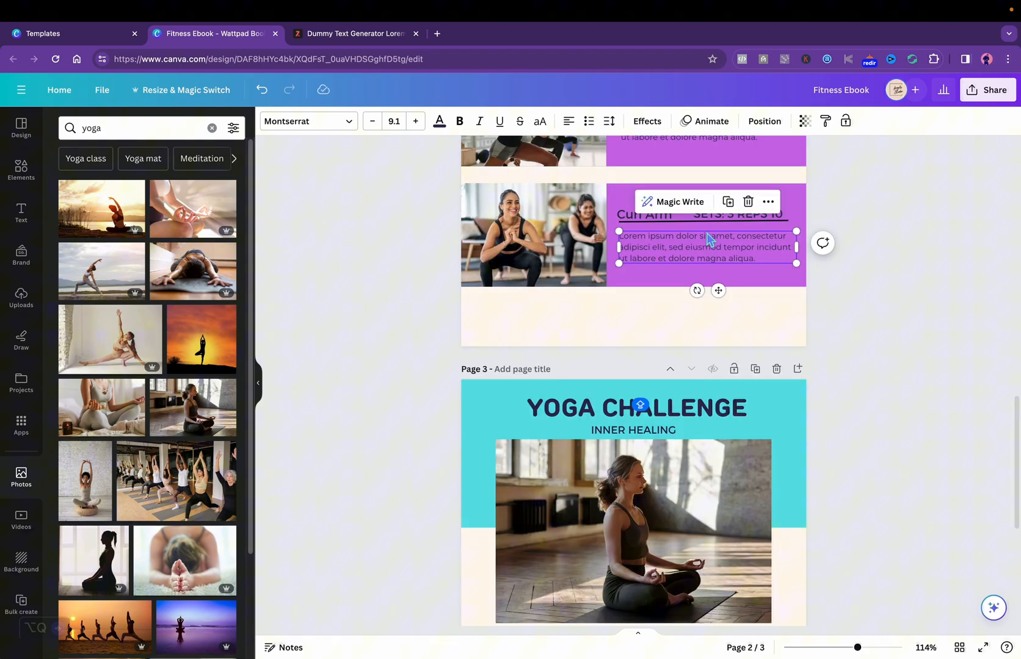
click(728, 201)
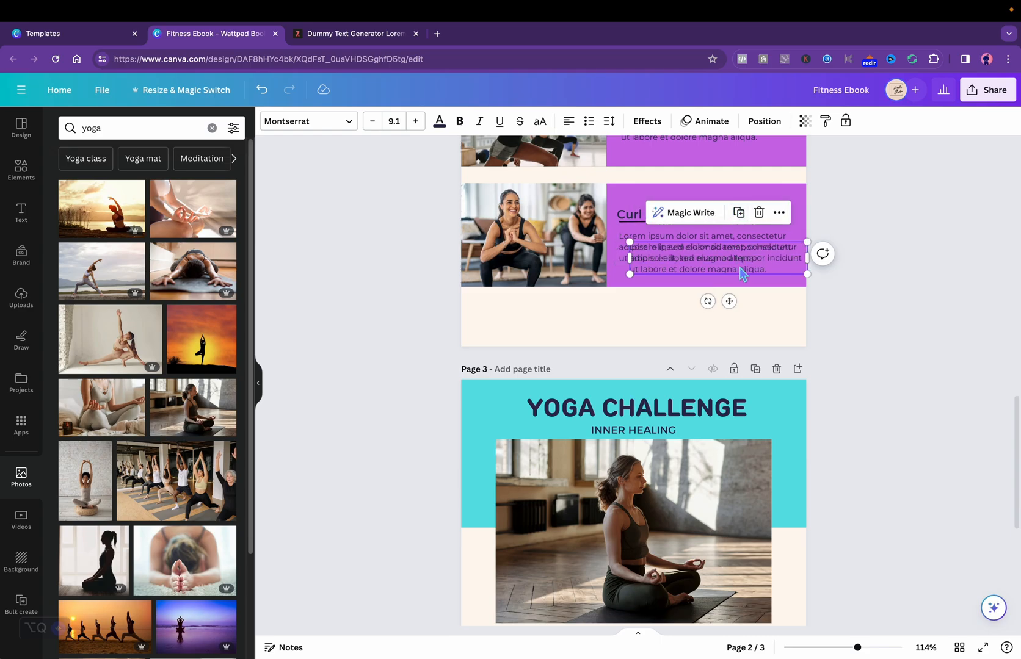
drag(767, 273, 661, 583)
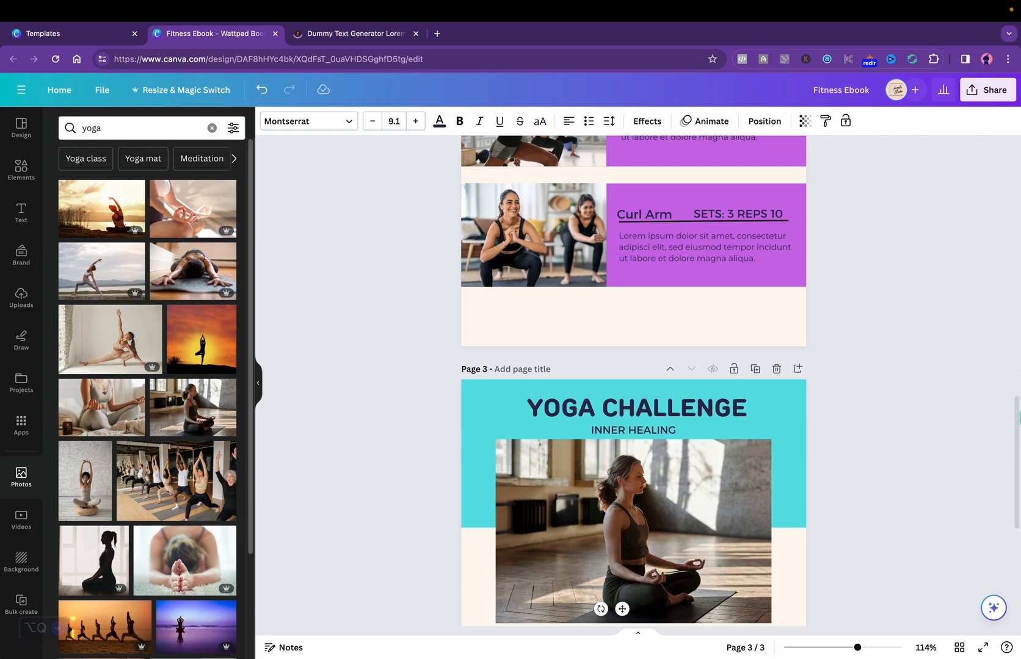
drag(1017, 418, 1014, 504)
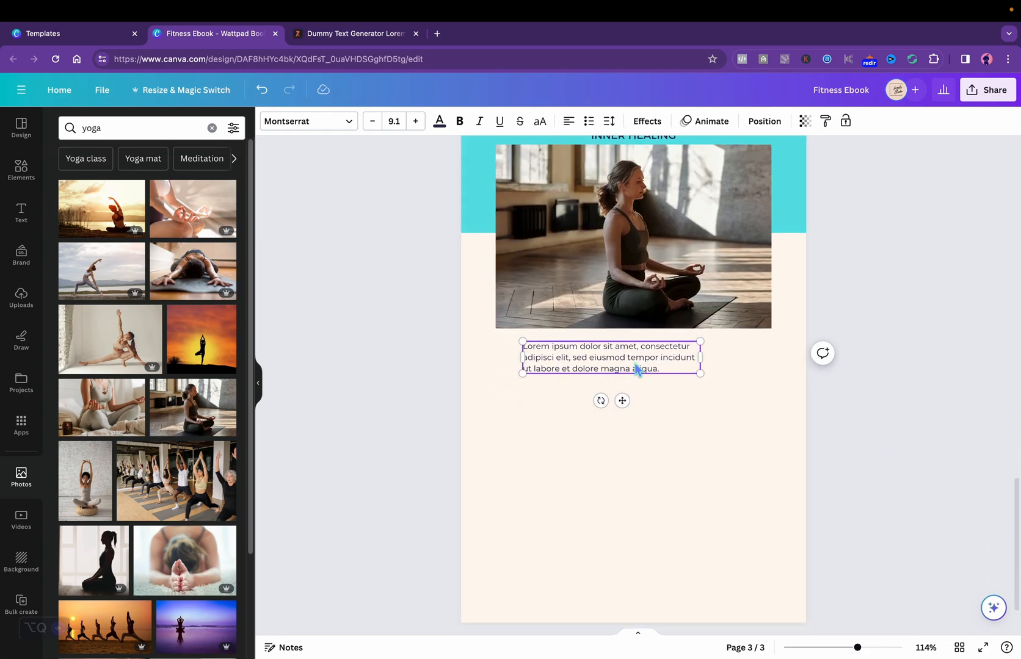
drag(700, 374, 771, 394)
click(730, 383)
key(super+v)
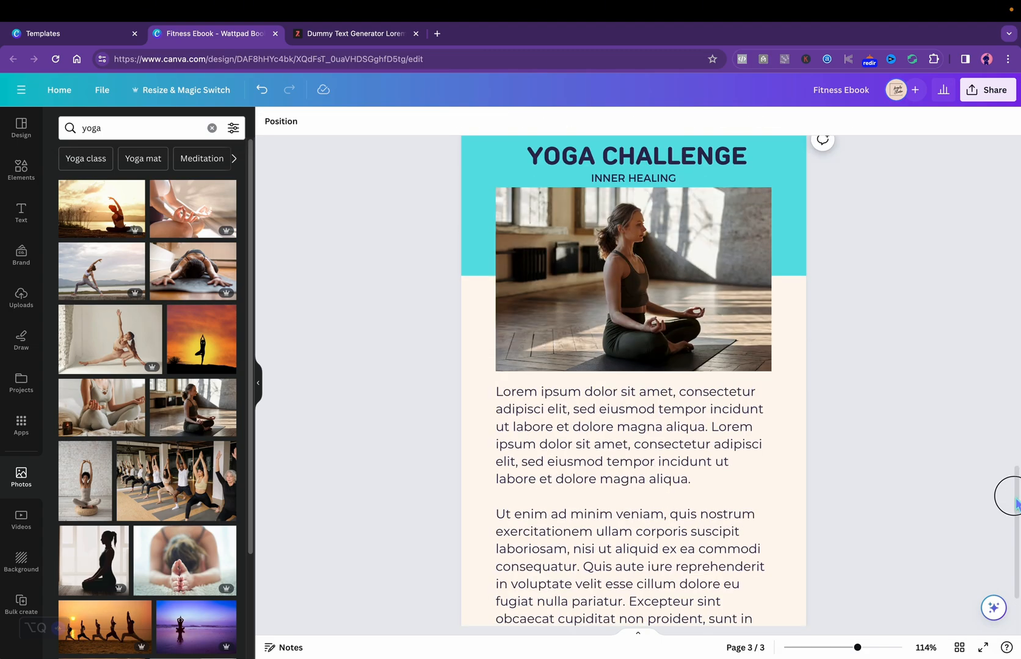
Step: Add a fourth page and move a duplicate of the YOGA CHALLENGE heading to its top
drag(1016, 501, 1016, 574)
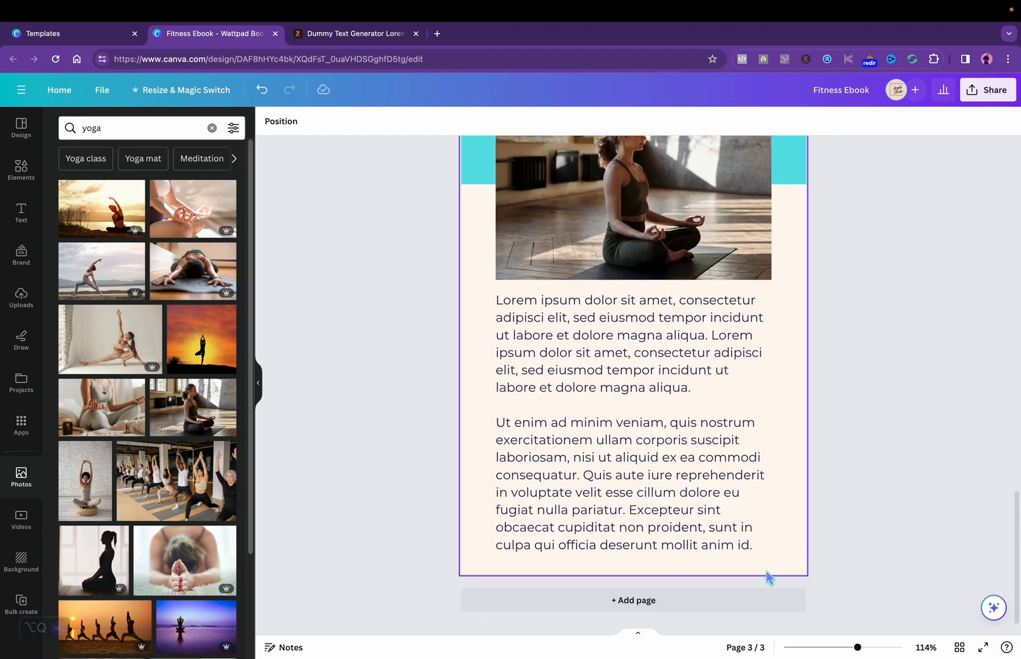
click(740, 604)
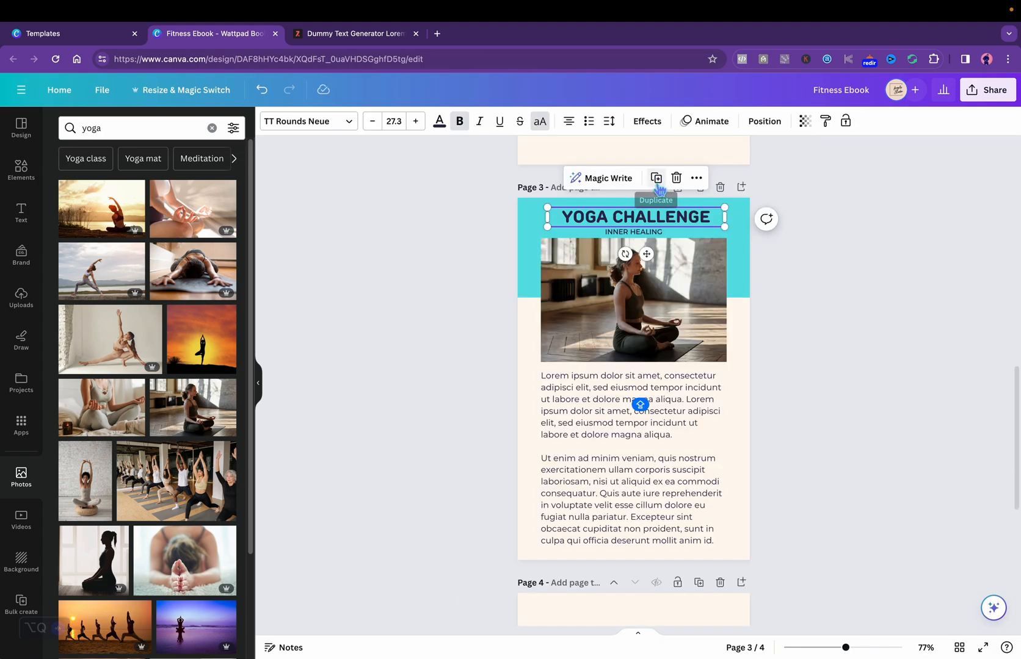
click(661, 185)
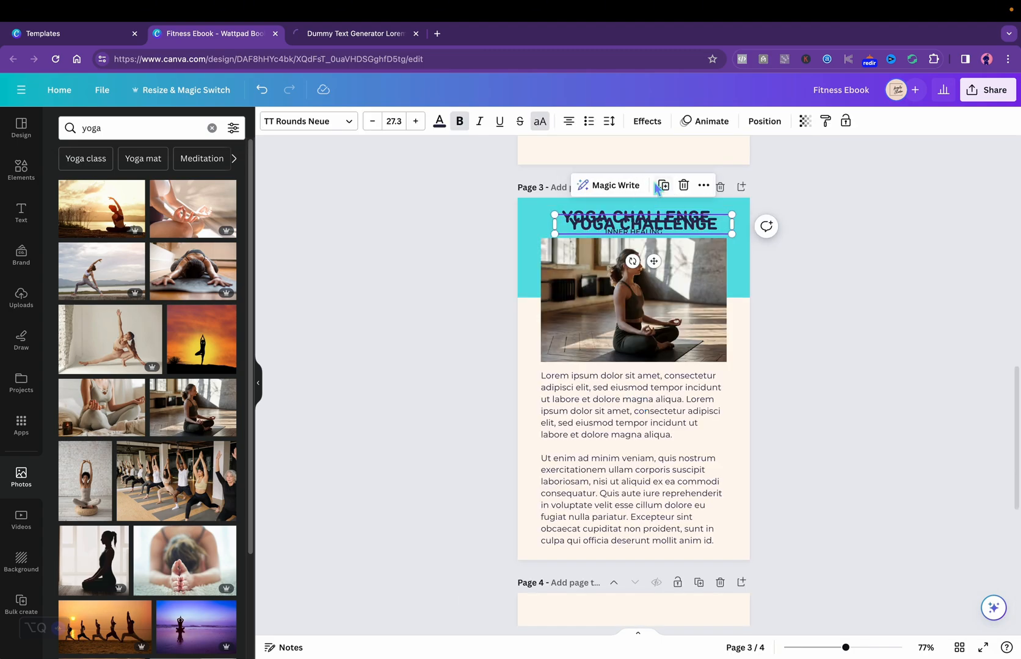
drag(653, 261, 654, 641)
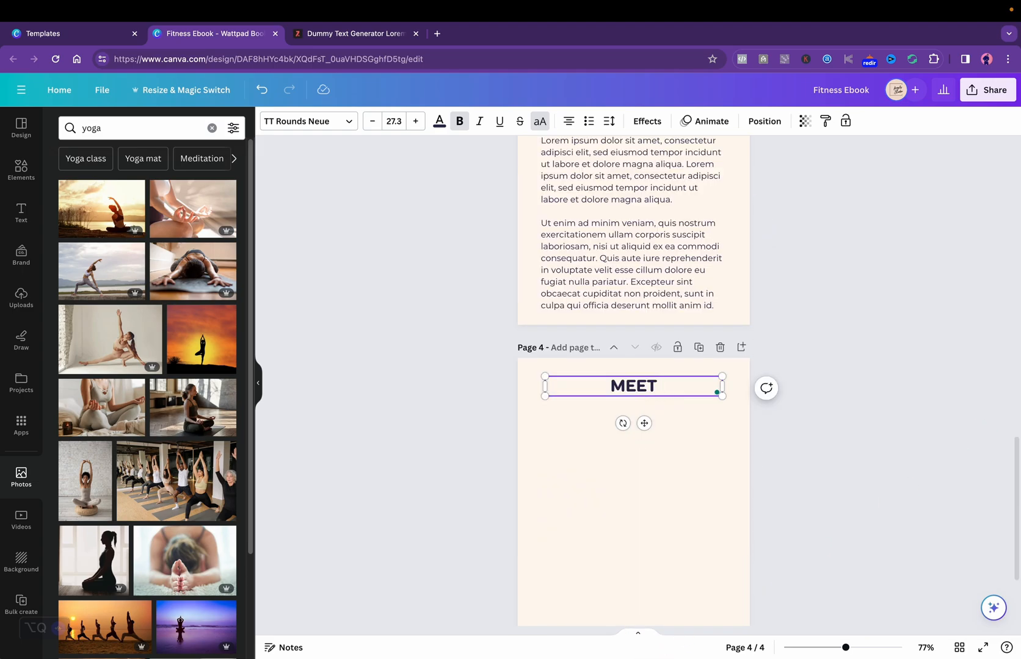
Step: Change page 4's heading to MEET YOUR INSTRUCTOR on two left-aligned lines
text(YOUR)
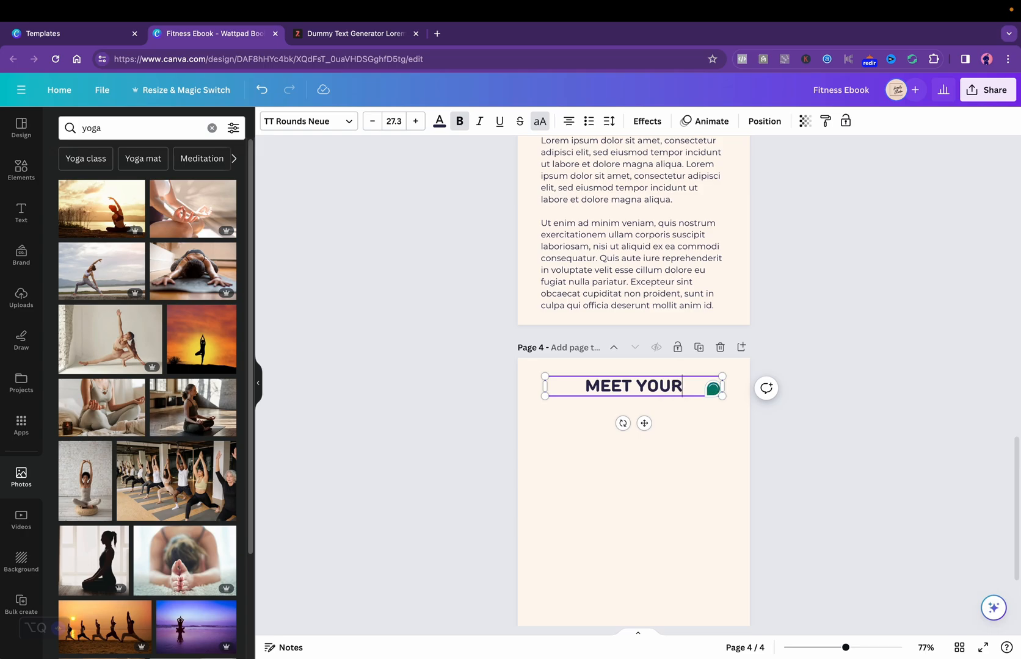
click(572, 127)
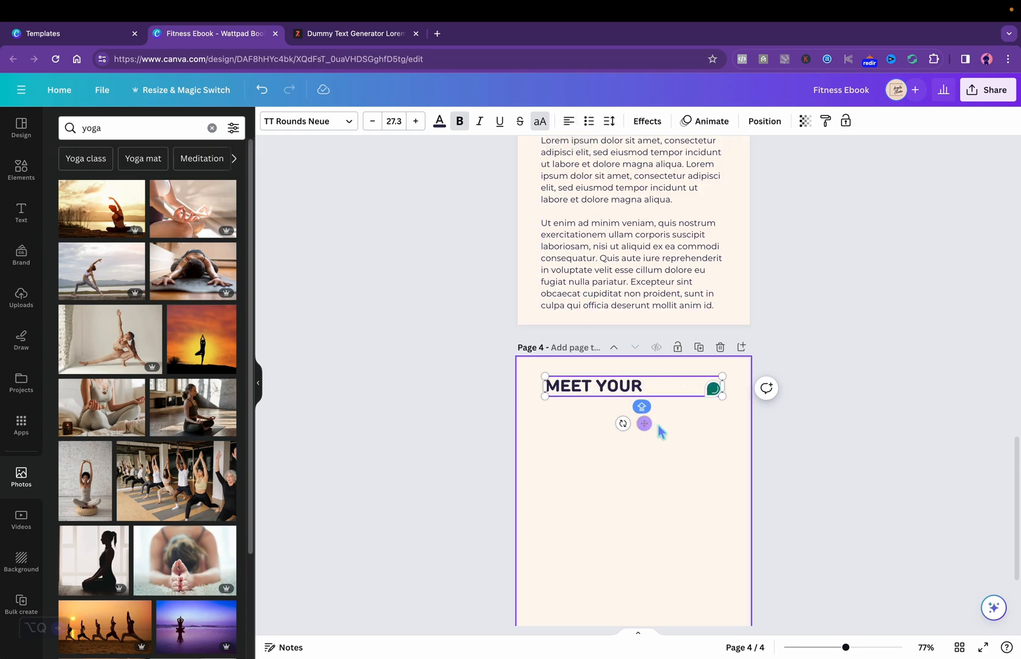
key(Return)
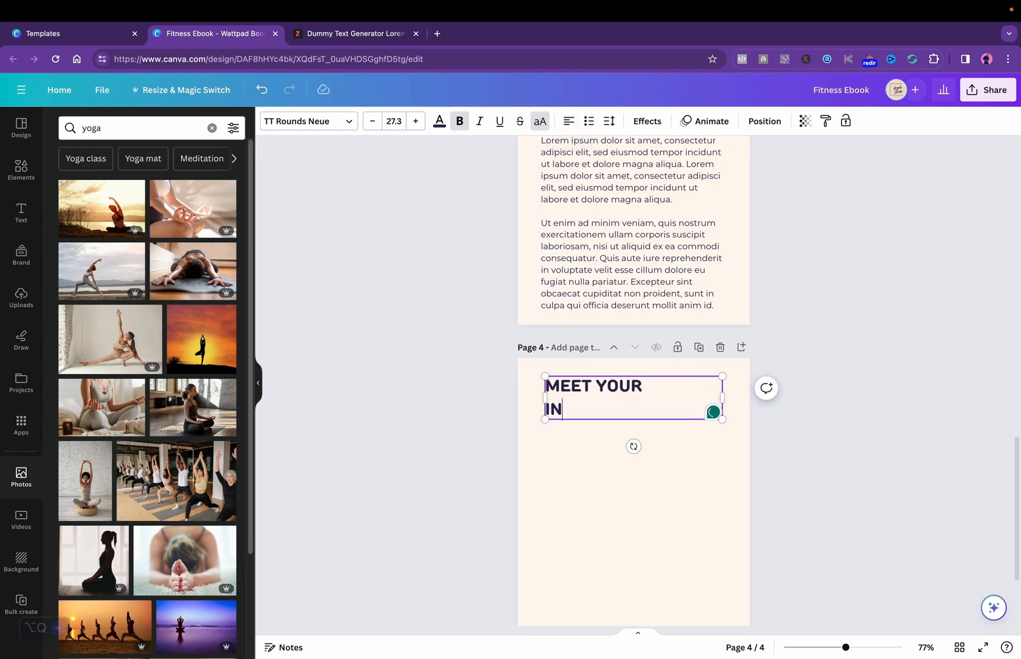
text(INSTRUCTOR)
Step: Place a duplicate of page 3's body text below the MEET YOUR INSTRUCTOR heading on page 4
click(649, 319)
click(661, 347)
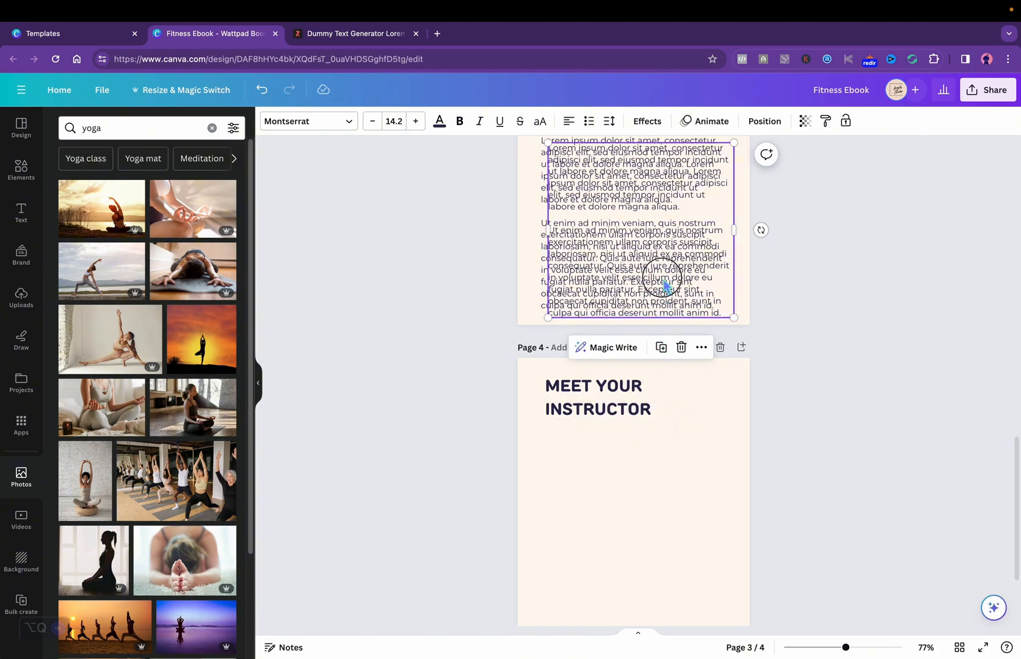
drag(665, 285, 649, 563)
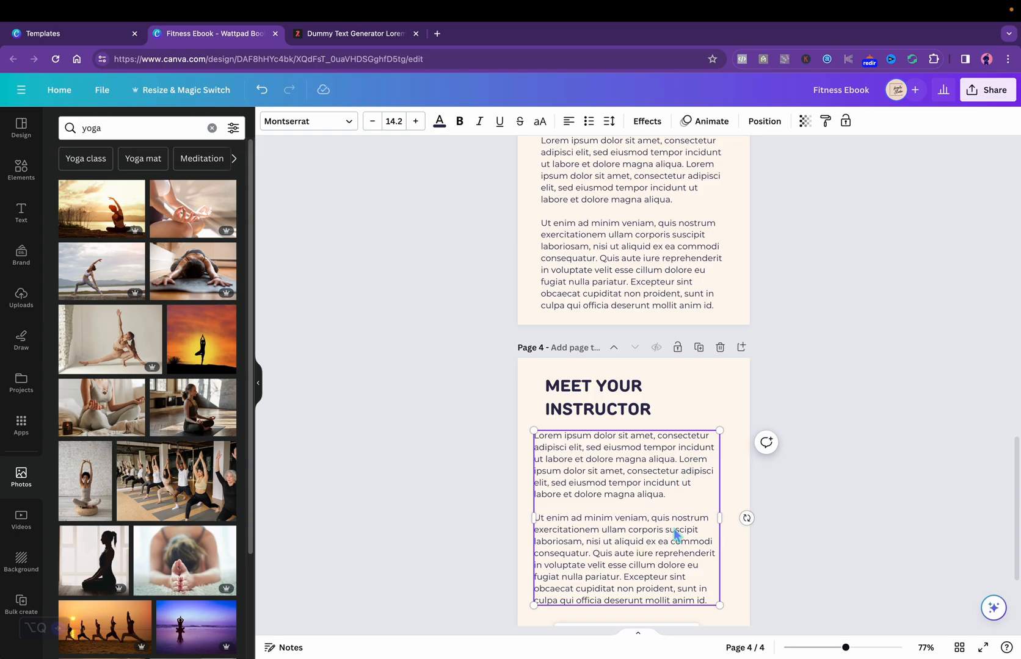
Step: Delete the second paragraph of page 4's body text and narrow its text box to about half the page width
double_click(678, 562)
triple_click(705, 601)
key(BackSpace)
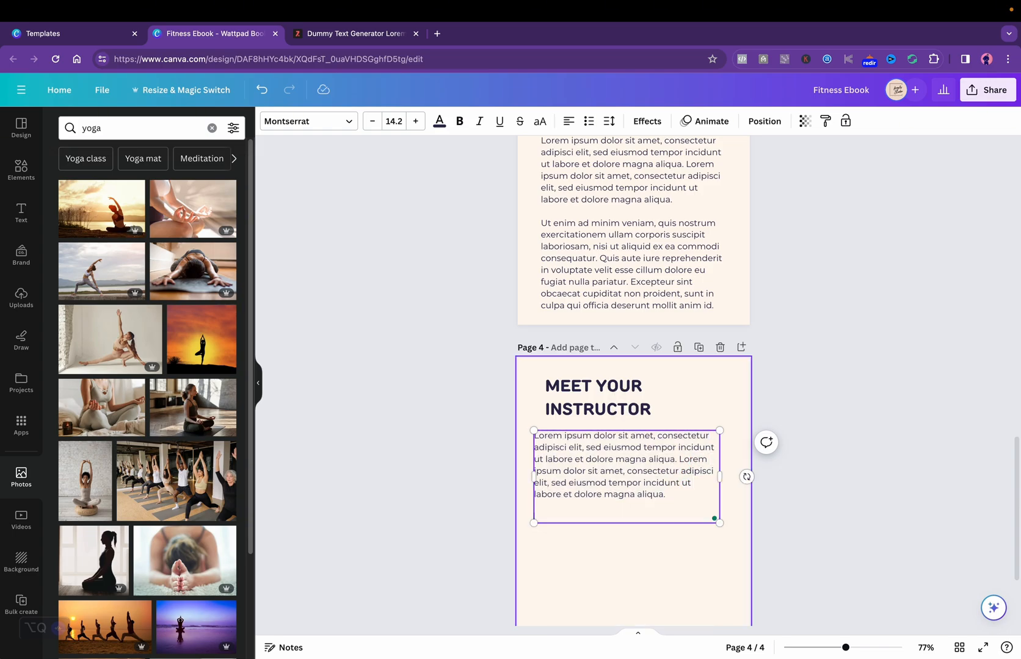
key(BackSpace)
key(BackSpace)
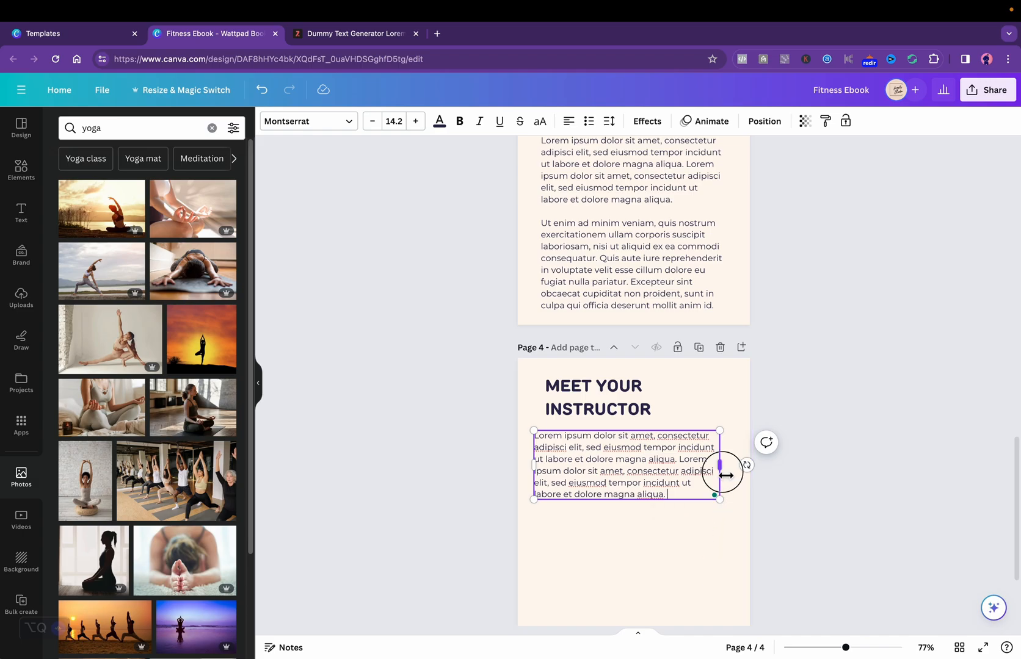
drag(726, 475, 681, 483)
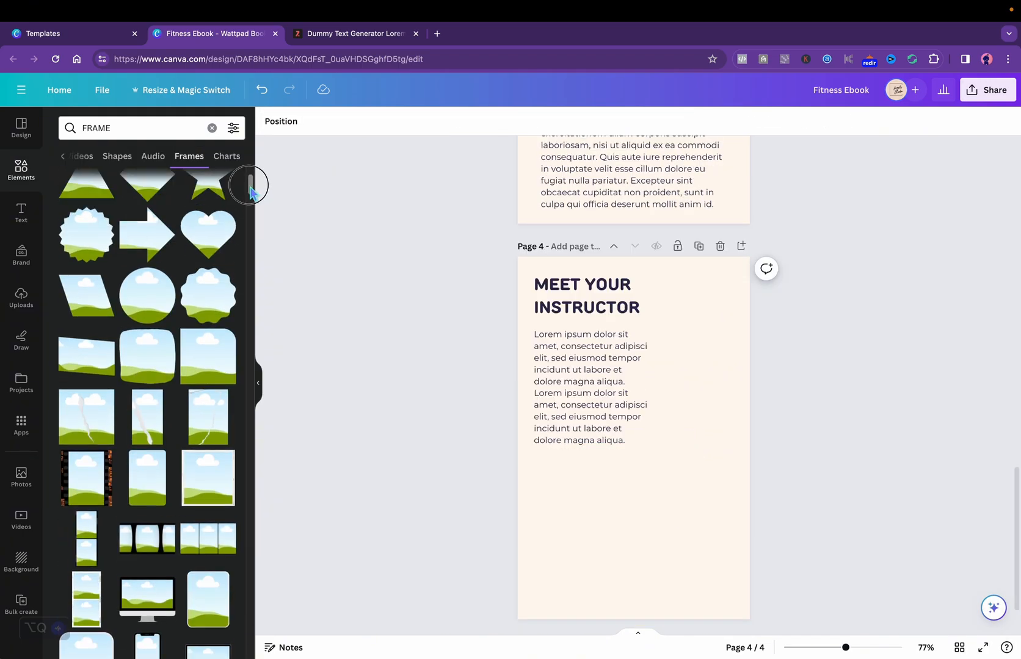
Step: Insert a circle frame stretched into an oval beside page 4's text at the right page edge, and place a duplicate in the lower-left corner
scroll(253, 182, up, 3)
click(214, 207)
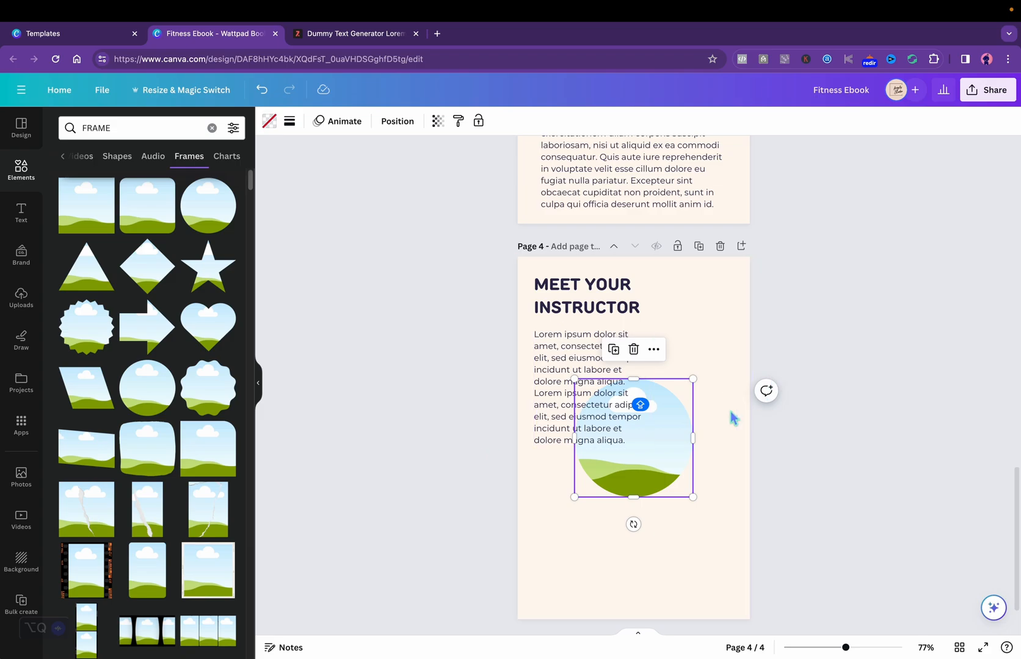
drag(648, 464, 681, 506)
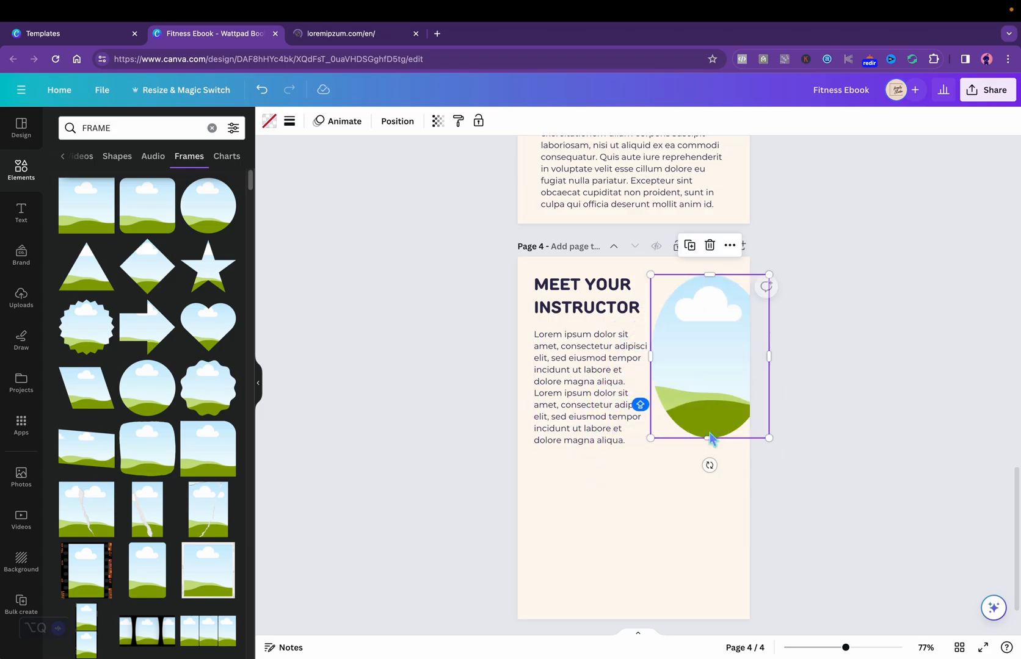
click(700, 257)
drag(720, 392, 564, 571)
Step: Duplicate page 4's body text and place the copy beside the lower oval frame
click(21, 476)
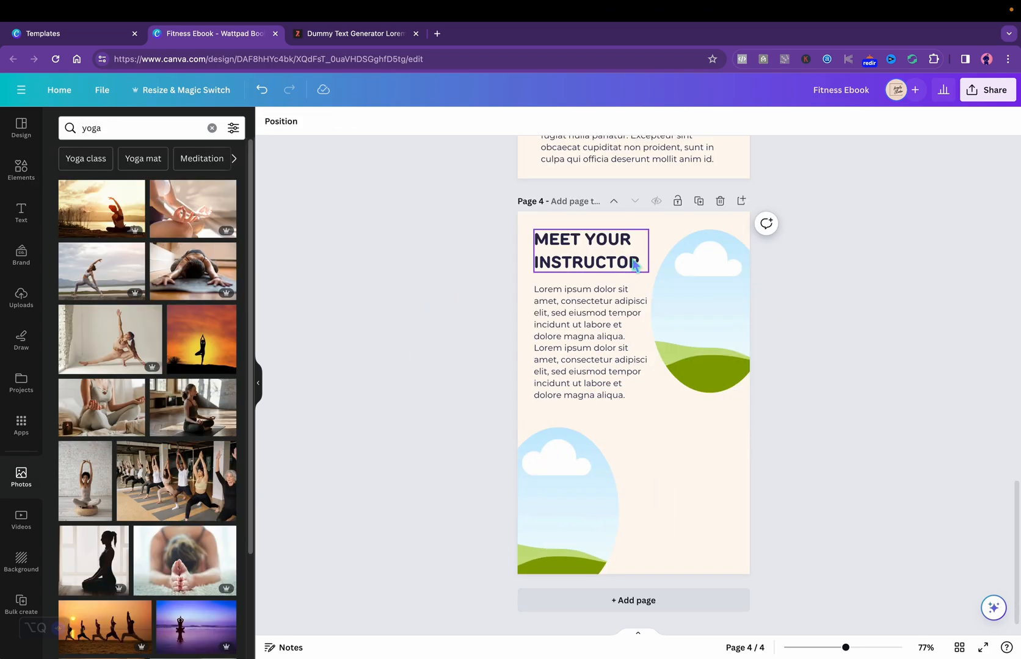
click(617, 331)
click(612, 255)
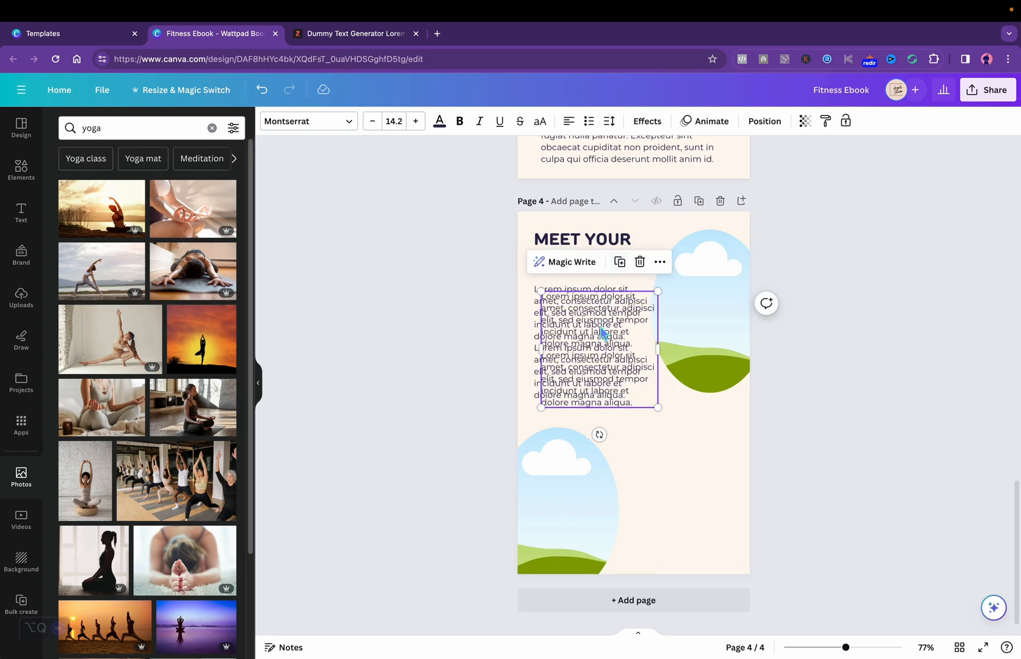
drag(612, 353, 699, 498)
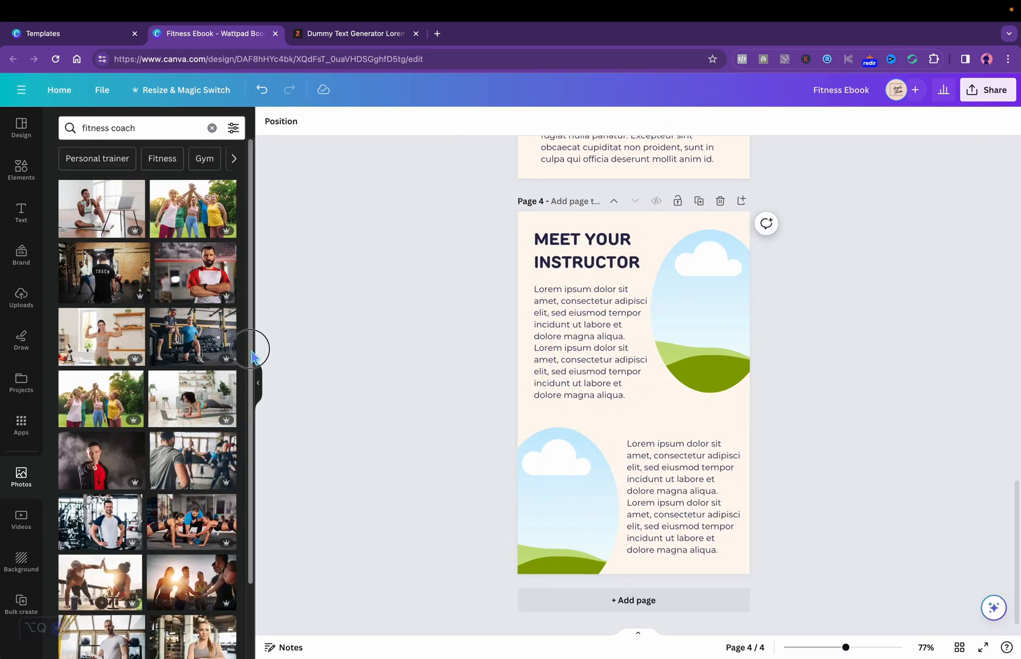
Step: Fill the upper oval frame with the photo of the woman flexing her arms and the lower one with the forward-bending yoga pose photo
scroll(97, 330, down, 1)
click(93, 344)
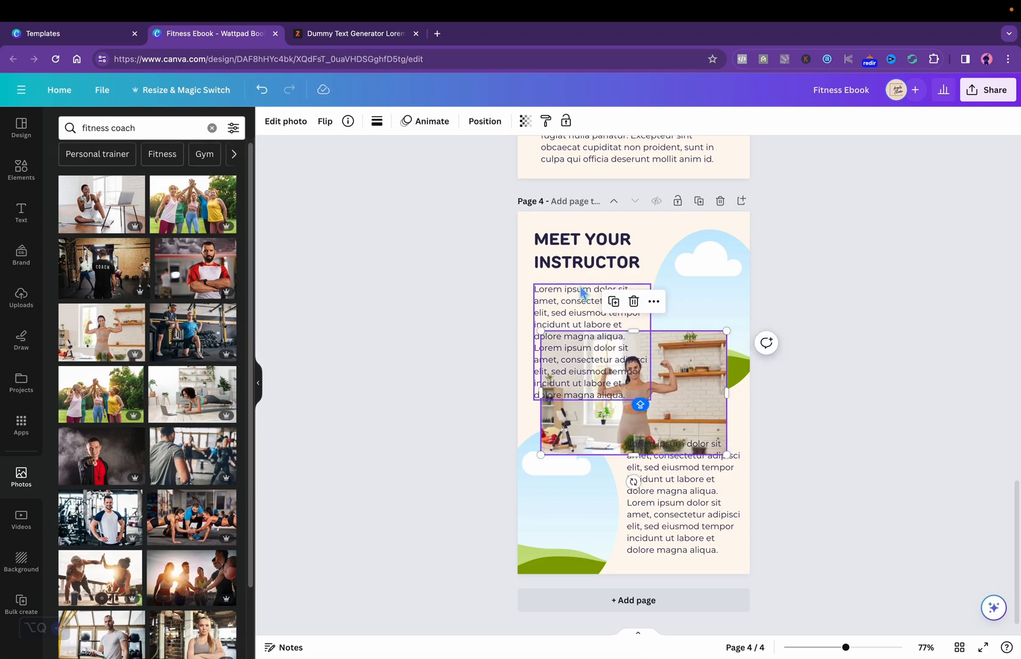
drag(697, 396, 759, 342)
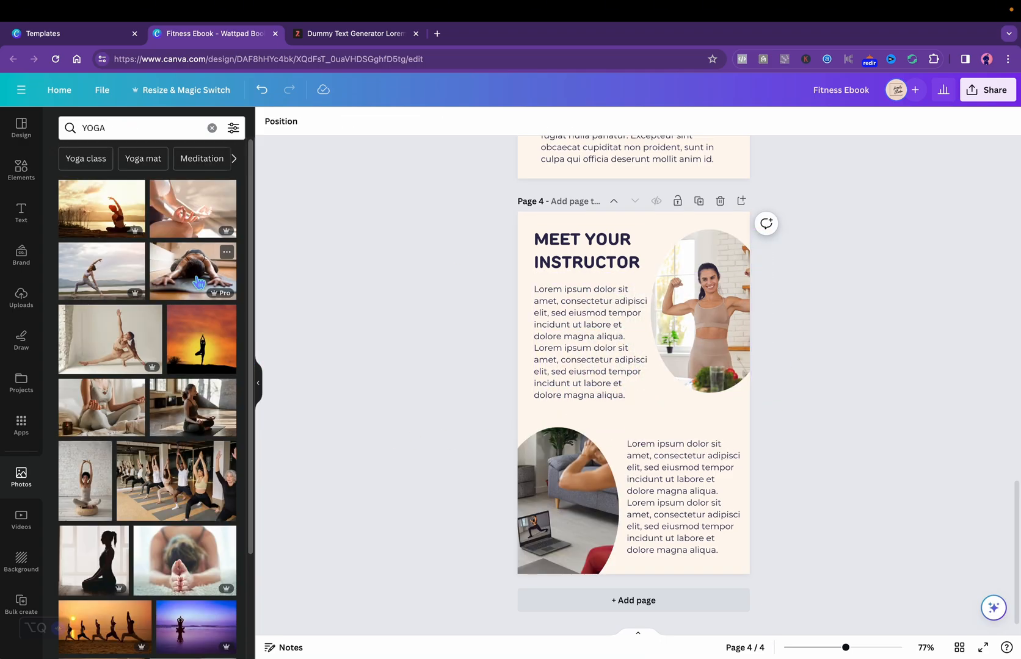
click(192, 271)
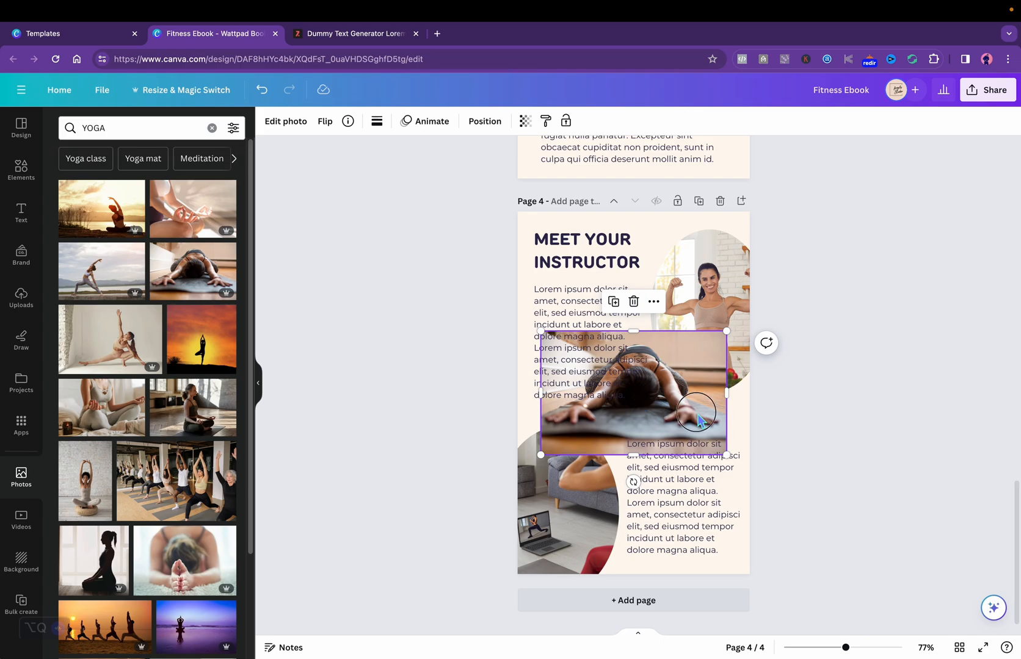
drag(697, 420, 623, 525)
Step: Add a square shape to the blank page 6
click(960, 647)
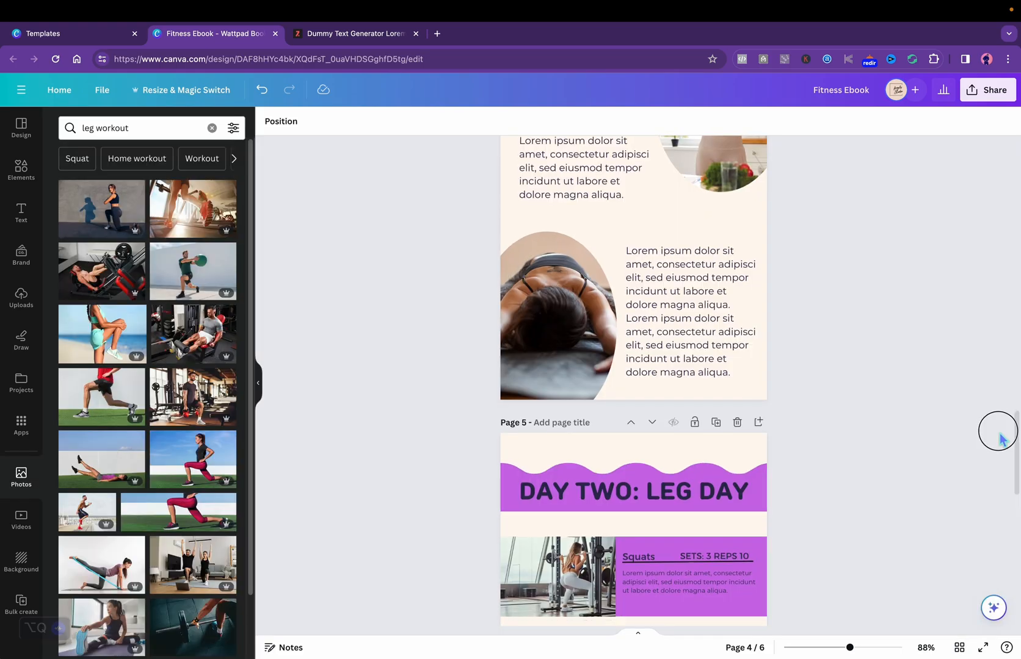
drag(998, 428, 1001, 563)
click(20, 170)
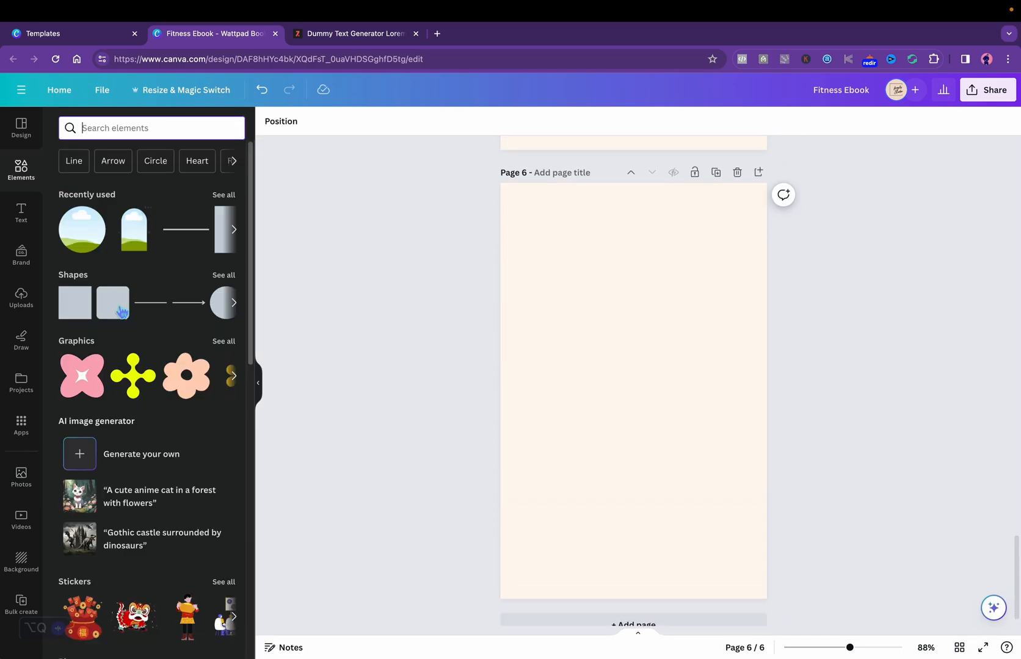
click(78, 322)
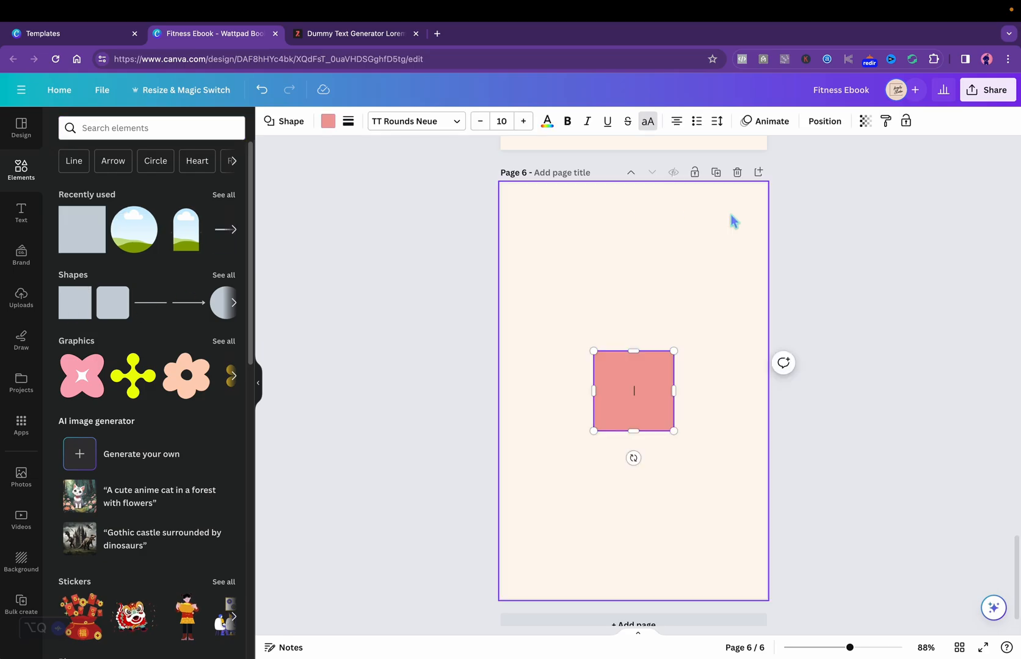
Step: Stretch page 6's square into a full-width block along the bottom of the page and fill it with the document's pink
drag(638, 367, 556, 385)
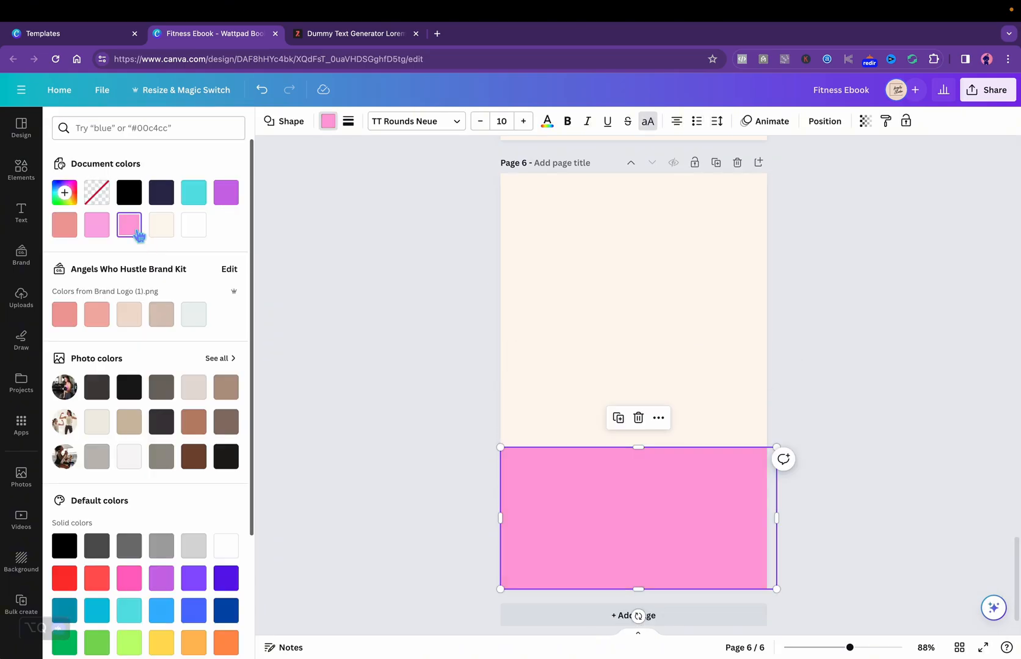
click(959, 647)
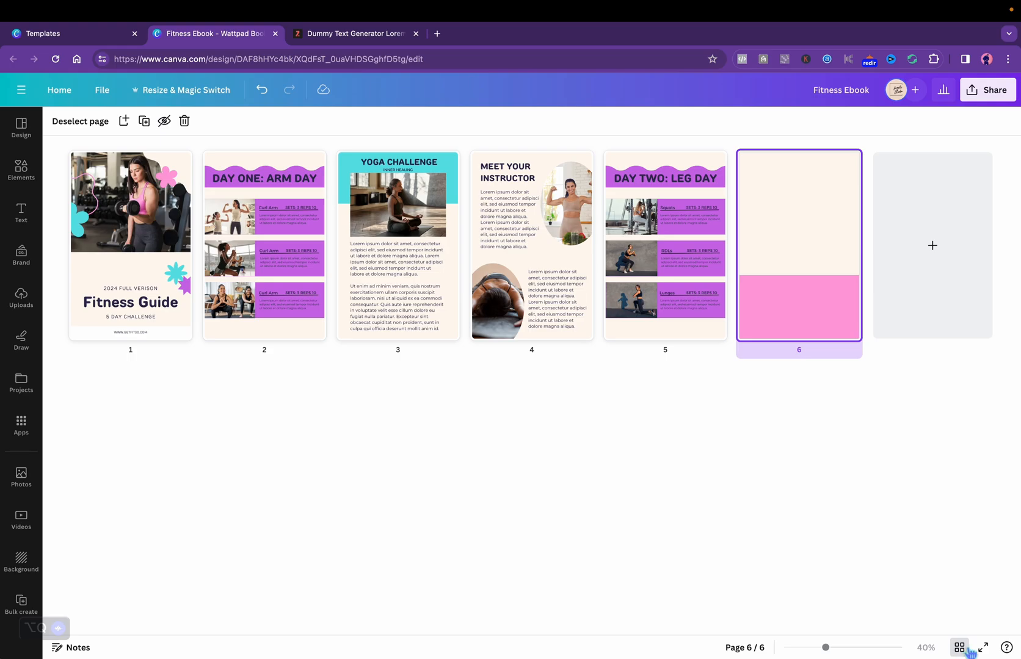
click(959, 647)
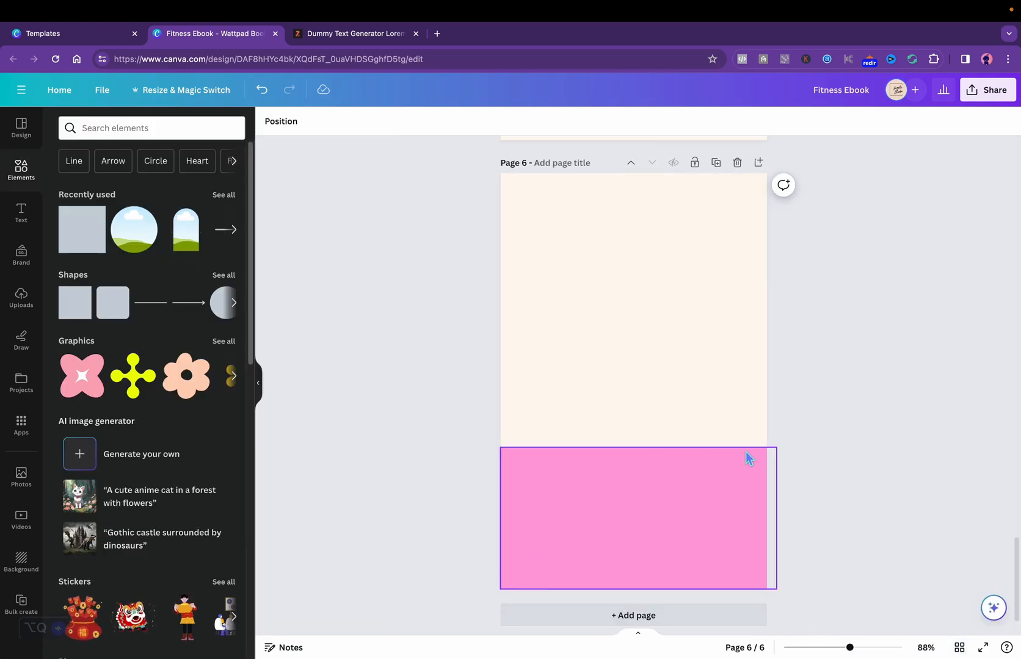
Step: Extend the pink block's top edge up to about mid-page and add the photo of hands holding a salad bowl above it
click(709, 459)
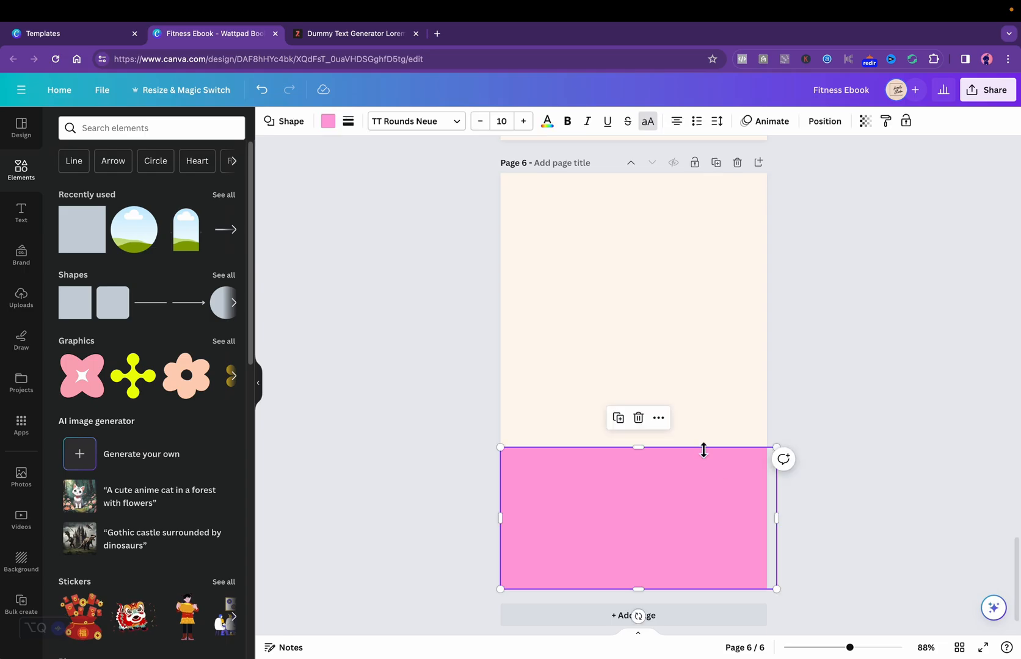
drag(638, 448, 633, 395)
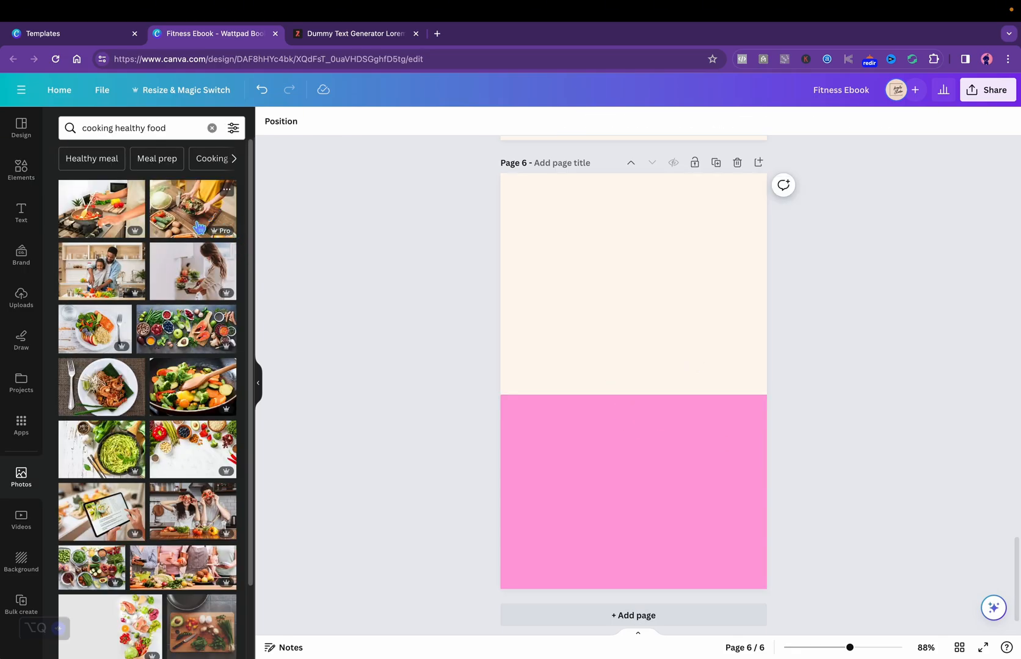
click(198, 228)
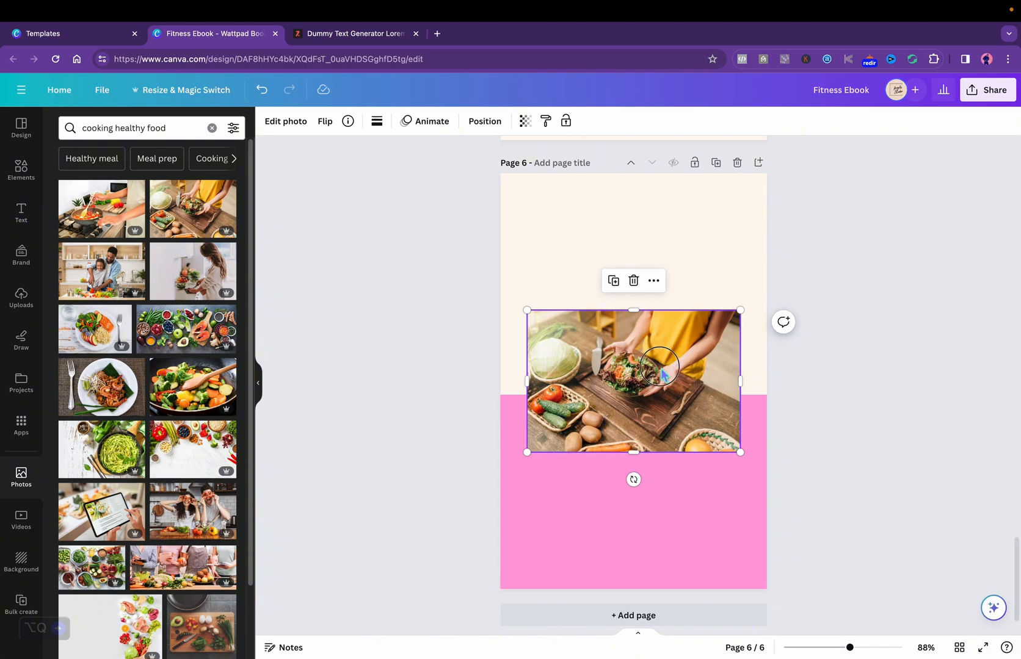
drag(661, 368, 670, 269)
Step: Duplicate page 5's "DAY TWO: LEG DAY" heading, move the copy to the top of page 6, and change its text to "MEAL PREP 101"
click(672, 209)
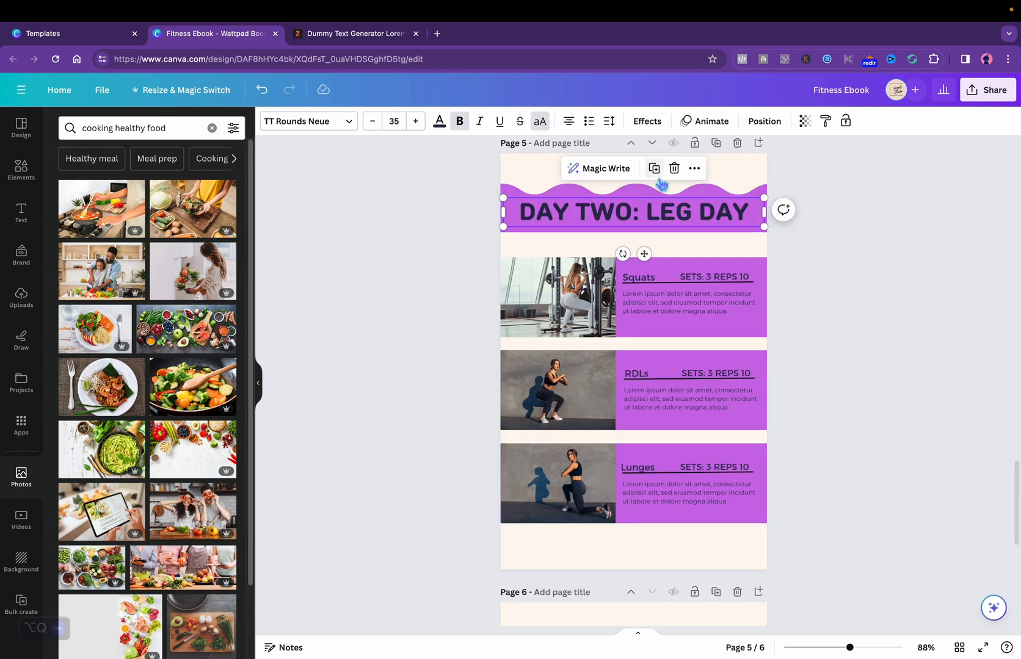
click(657, 172)
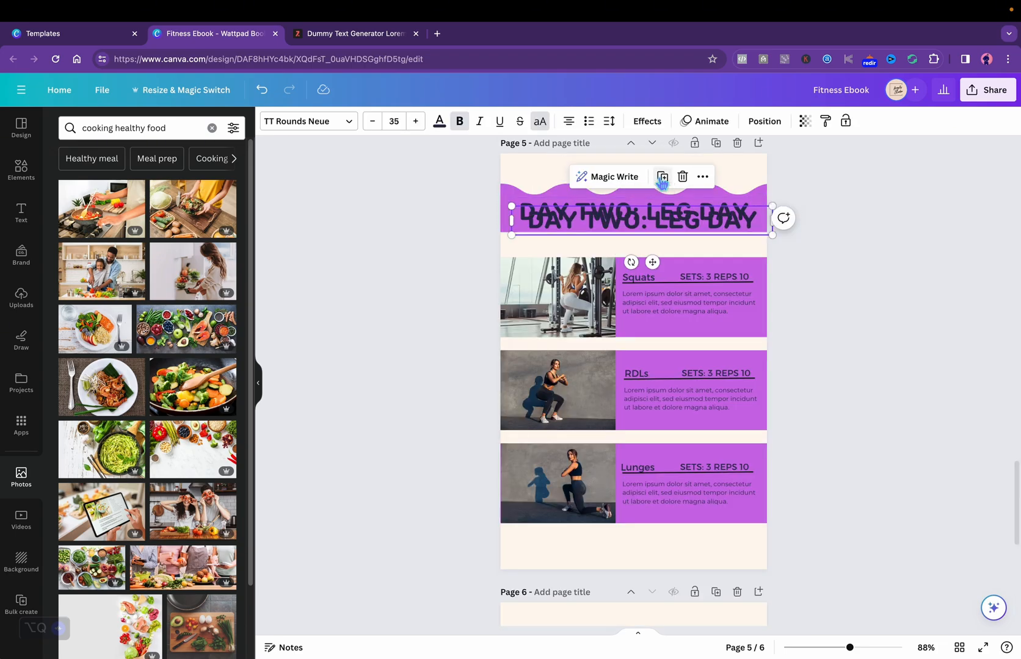
drag(653, 262, 653, 658)
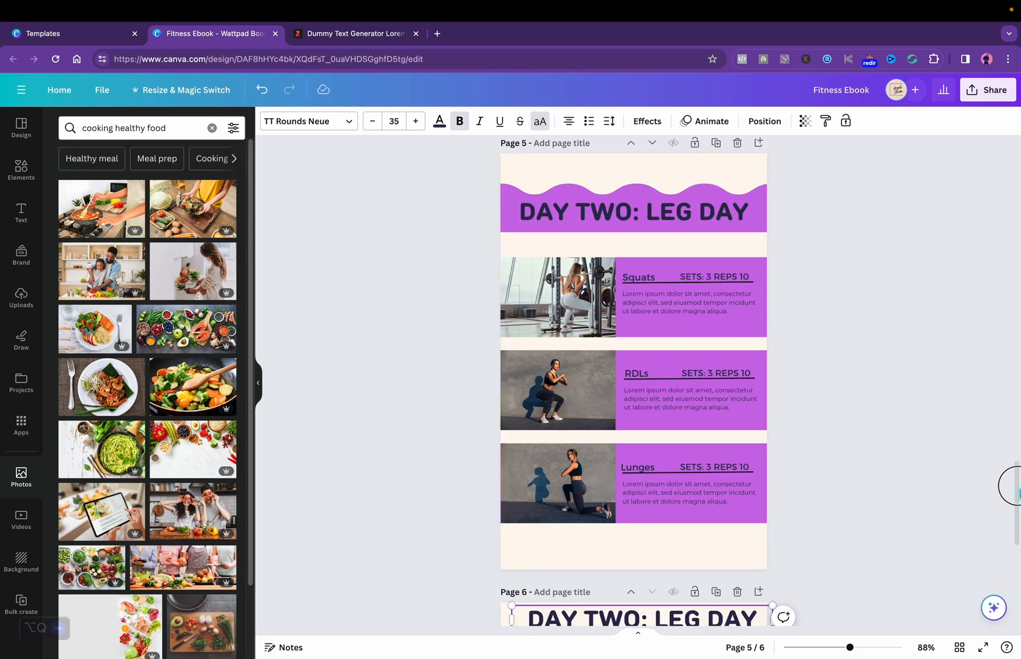
drag(1016, 485, 1016, 561)
key(Return)
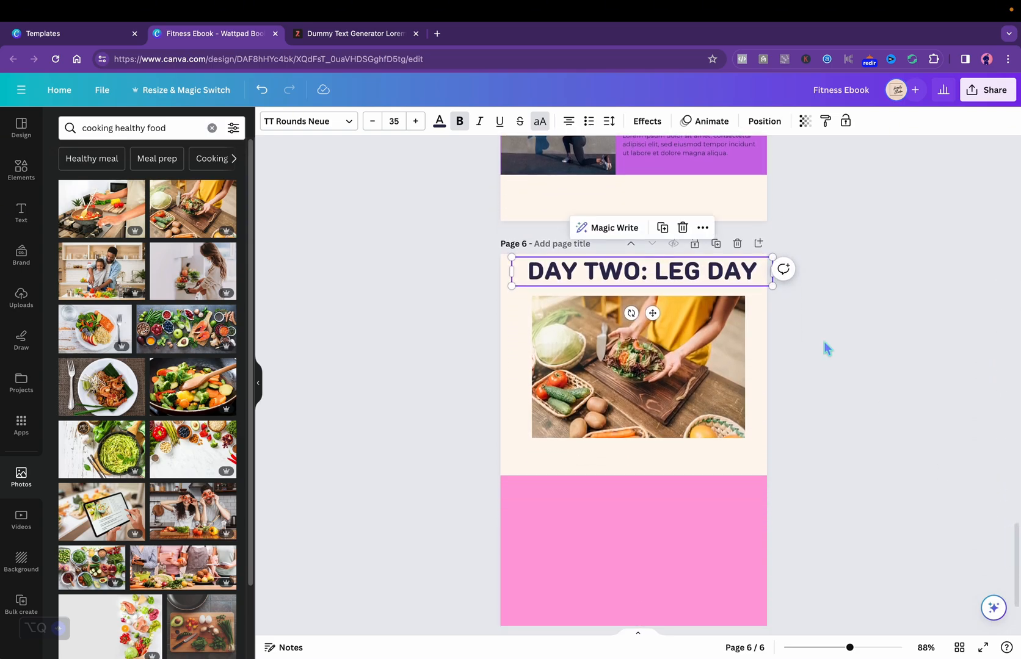
text(MEAL PREP 101)
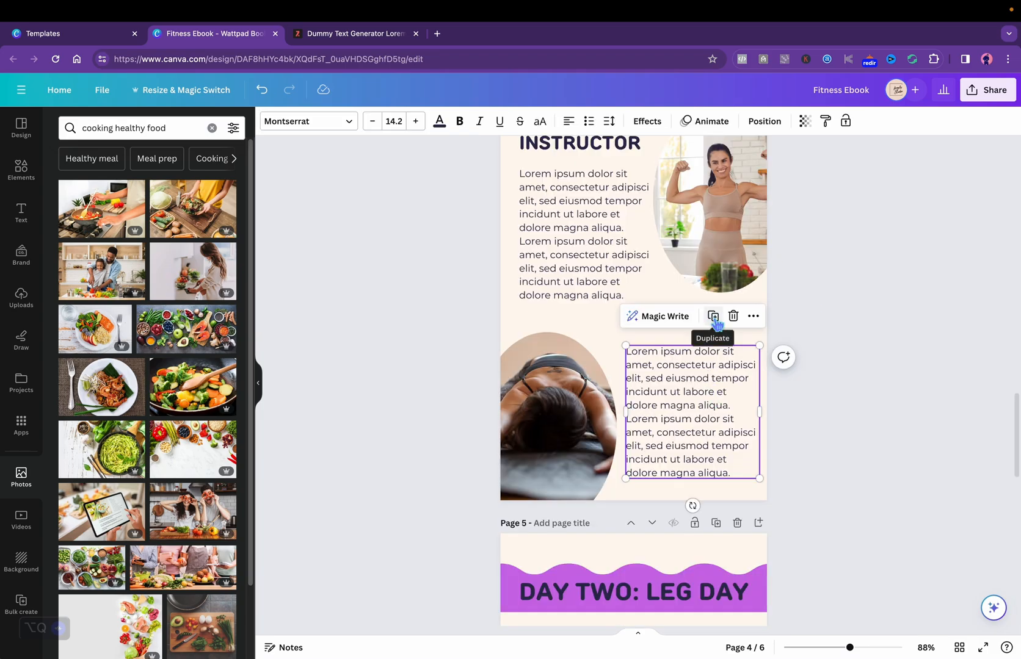
Step: Duplicate page 4's lower body text, move the copy onto page 6's pink block, and widen it to nearly the block's full width
click(712, 315)
drag(730, 469, 692, 640)
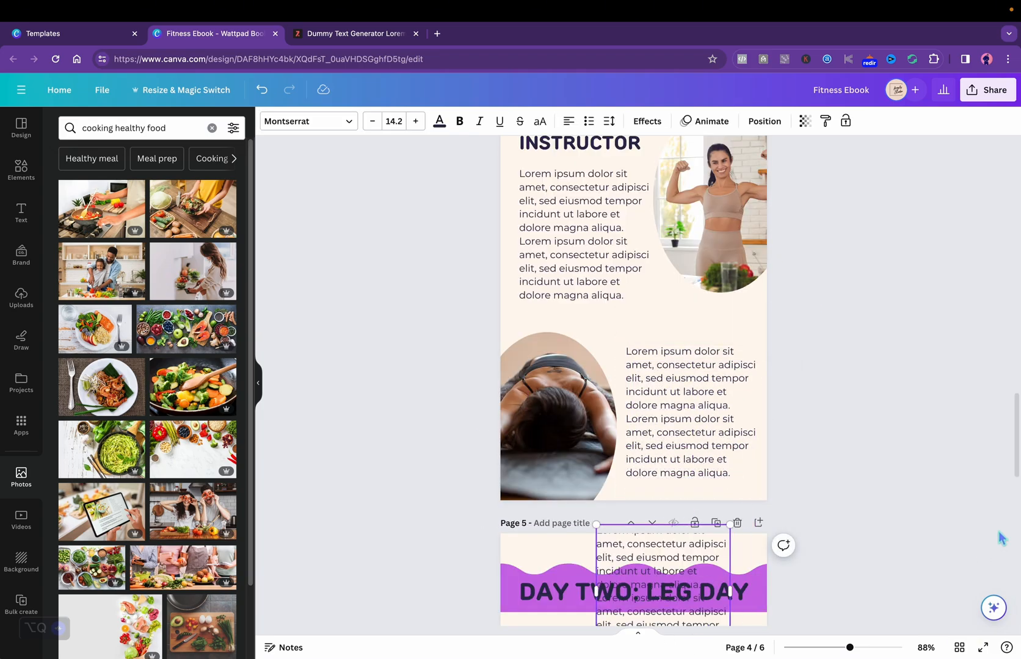
drag(1017, 430, 1012, 504)
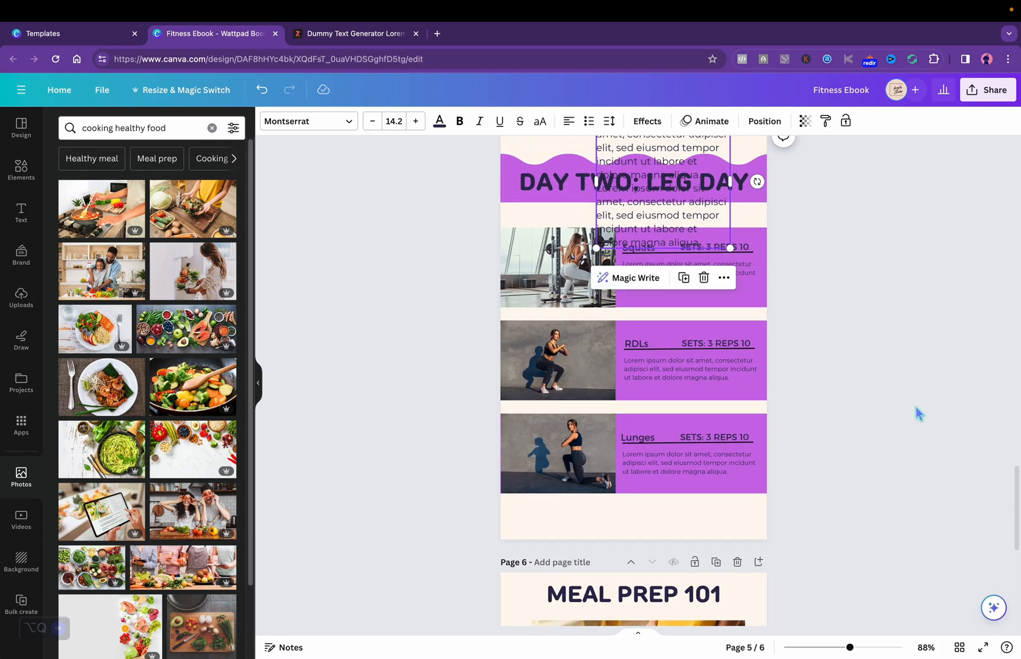
drag(699, 214, 669, 654)
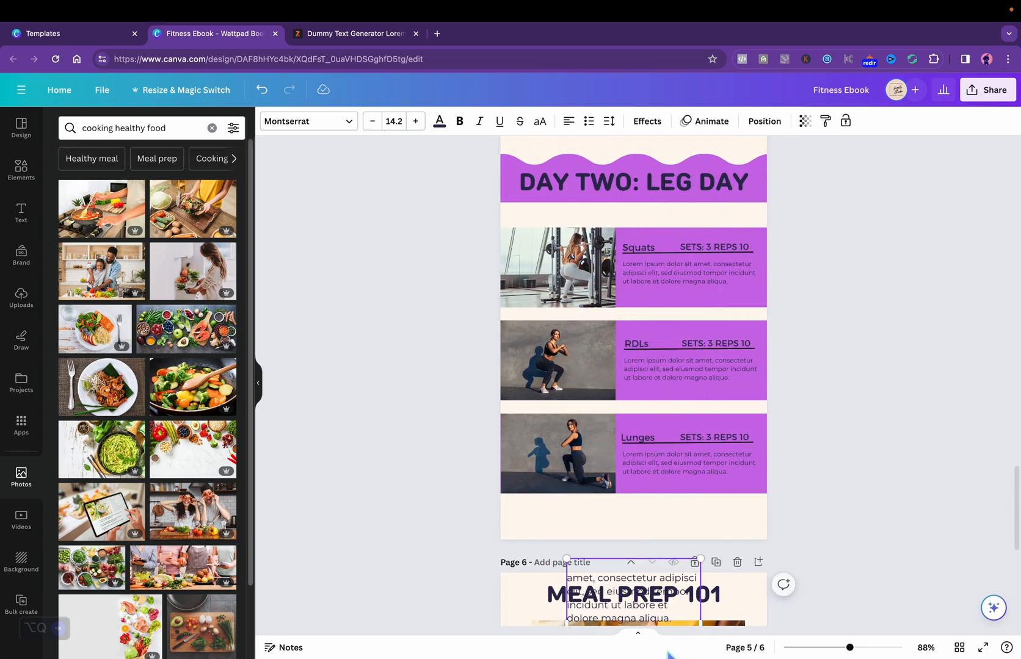
scroll(712, 275, down, 6)
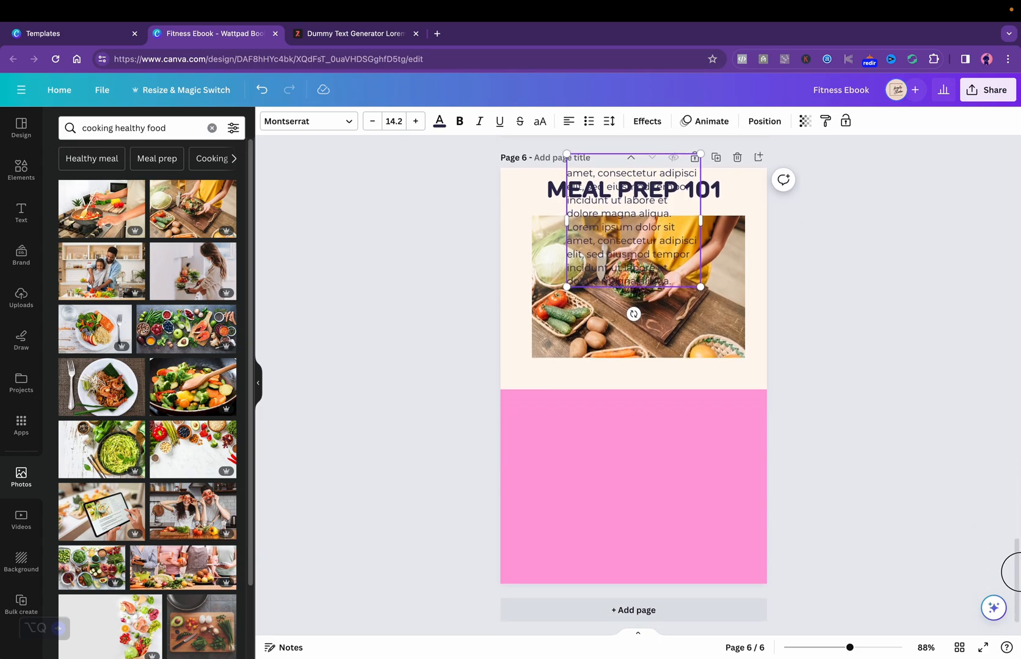
drag(659, 219, 588, 471)
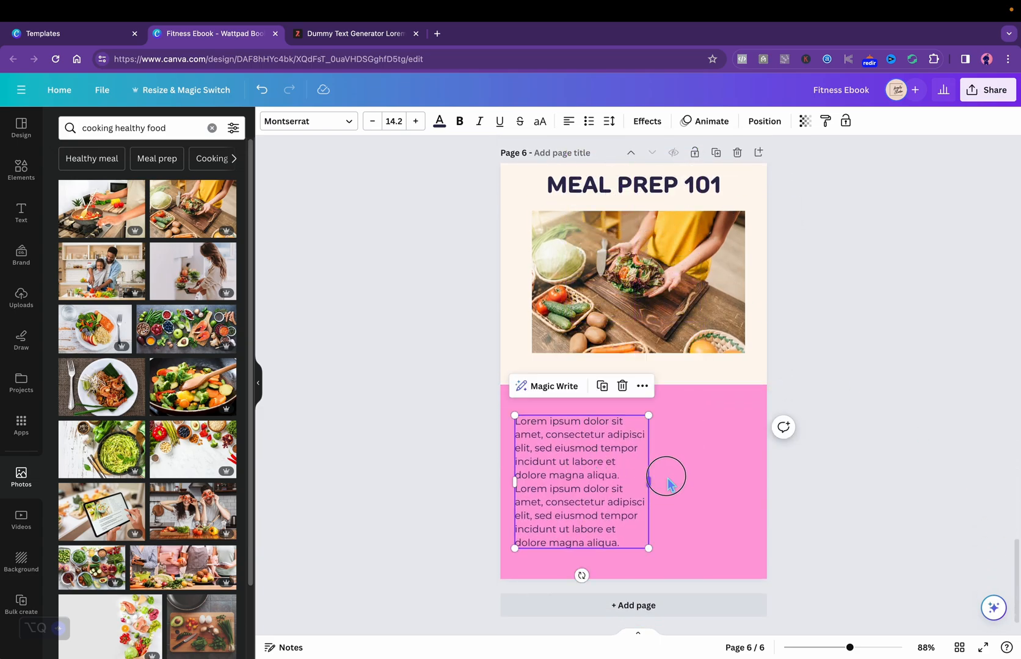
drag(650, 474, 757, 470)
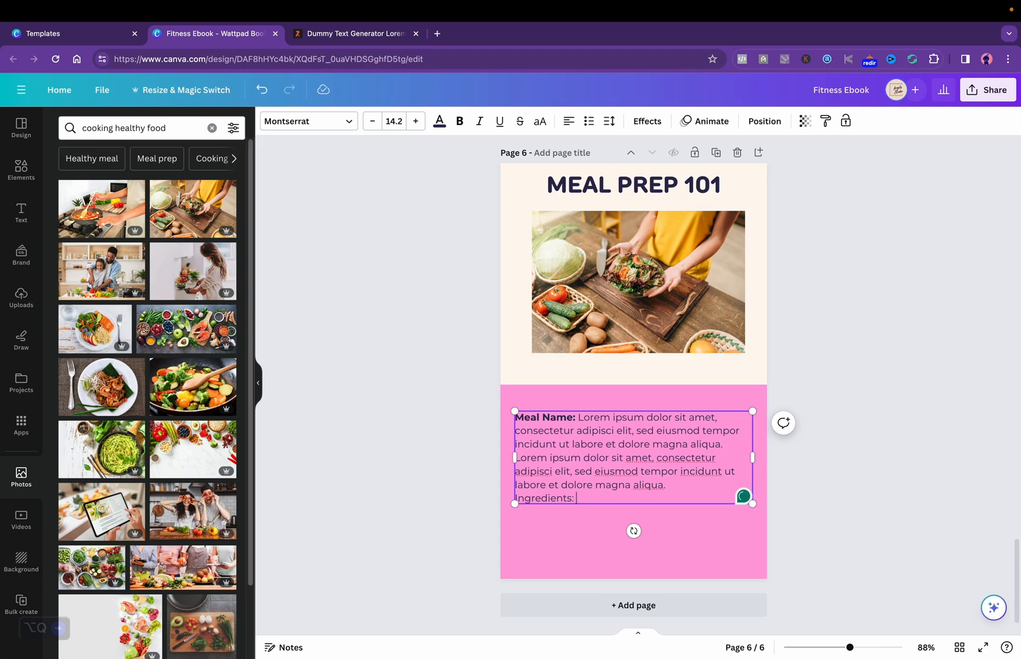
Step: Bold the "Ingredients:" label and fill in "Cooking Time:" with "consectetur adipisci elit, sed eiusmod tempor incidunt ut labore et dolore magna aliqua."
drag(576, 498, 515, 500)
click(469, 131)
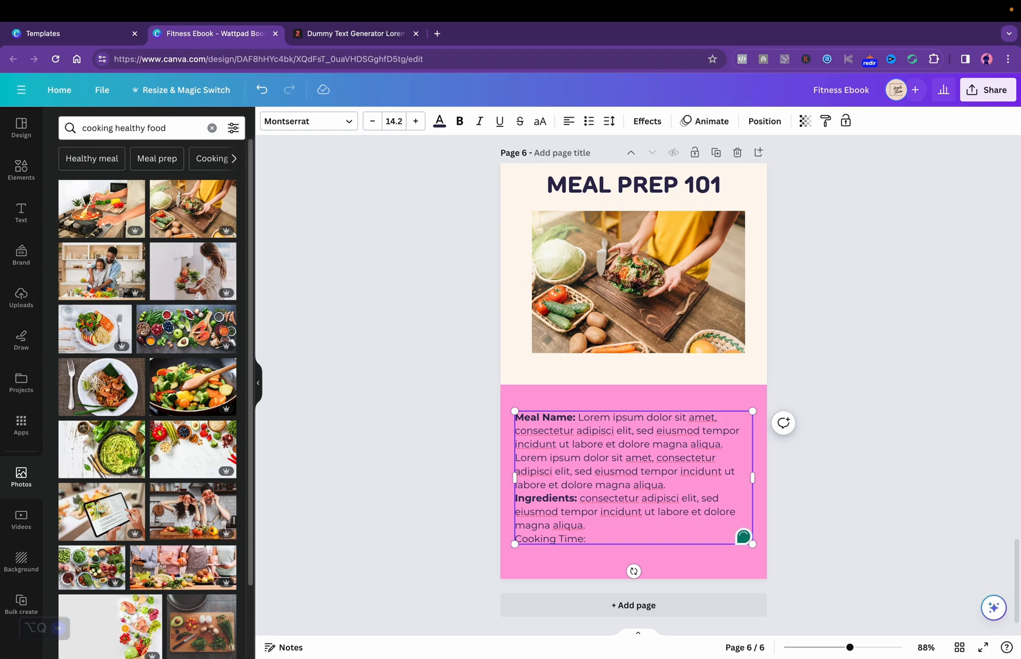
text(consectetur adipisci elit, sed eiusmod tempor incidunt ut labore et dolore magna aliqua.)
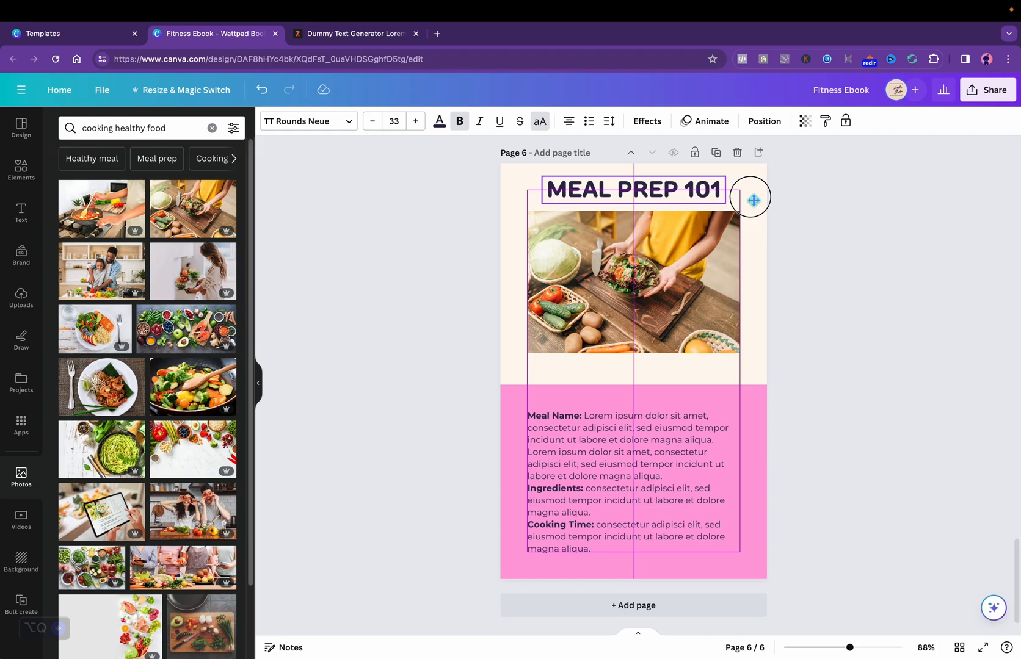
Step: Center page 6's heading, photo and meal text, and separate the meal text's three sections with blank lines within the pink block
drag(753, 200, 752, 200)
click(545, 433)
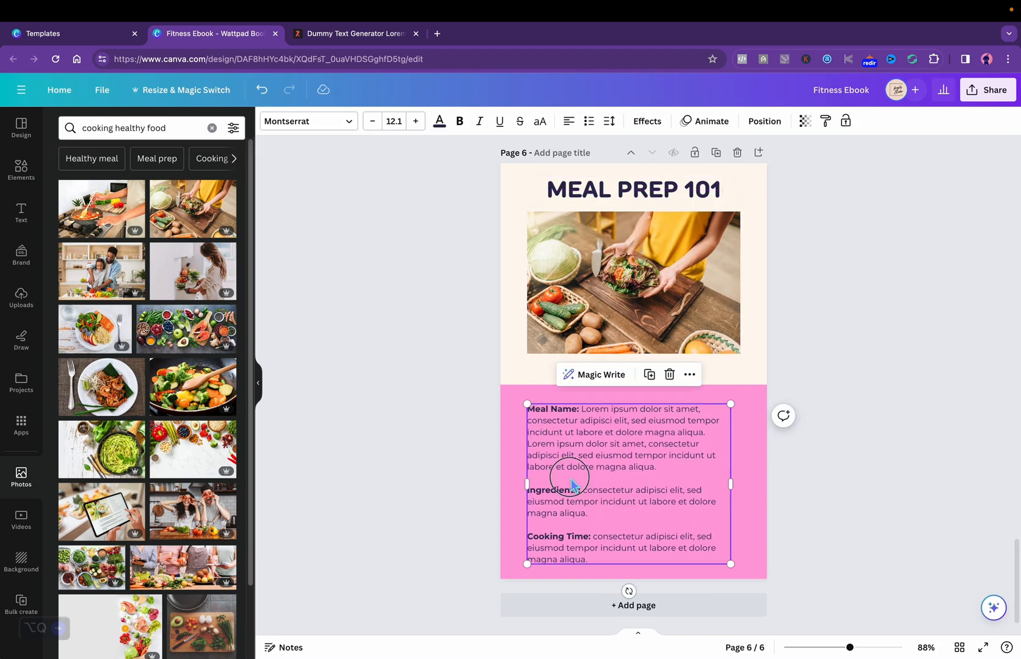
drag(571, 486, 579, 479)
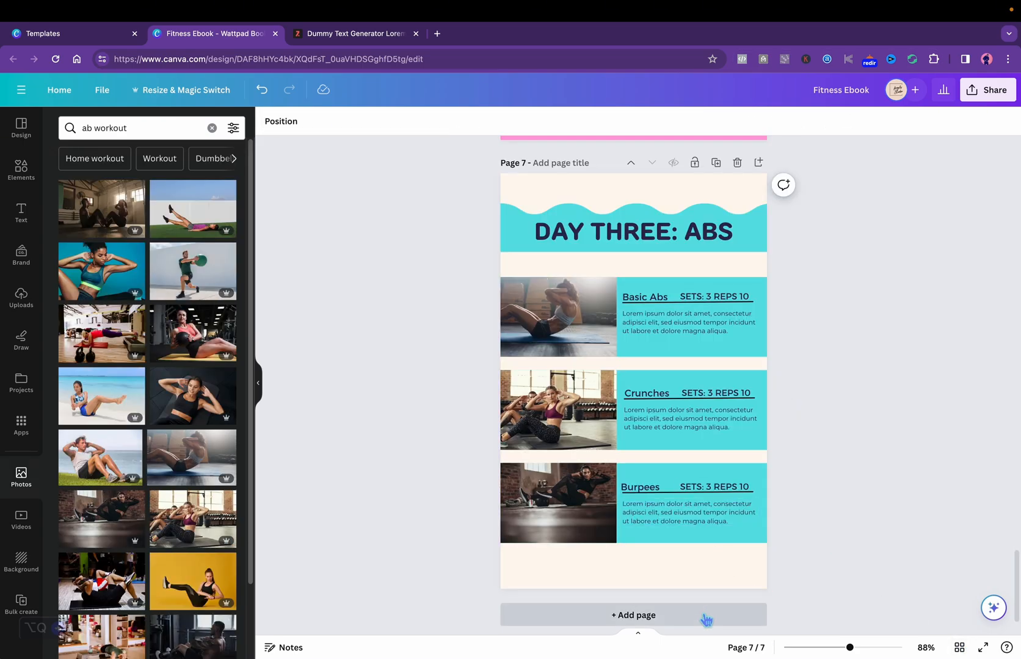
Step: Add page 8 and size the group workout photo of people throwing balls to fill the upper part of the page's left half
click(705, 618)
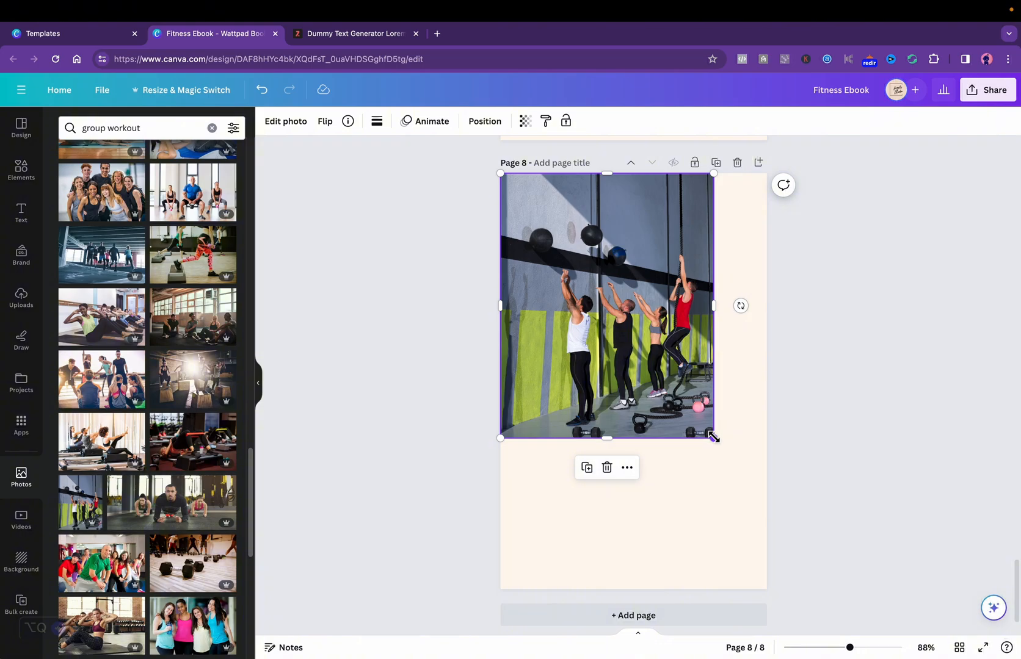
drag(713, 440, 631, 375)
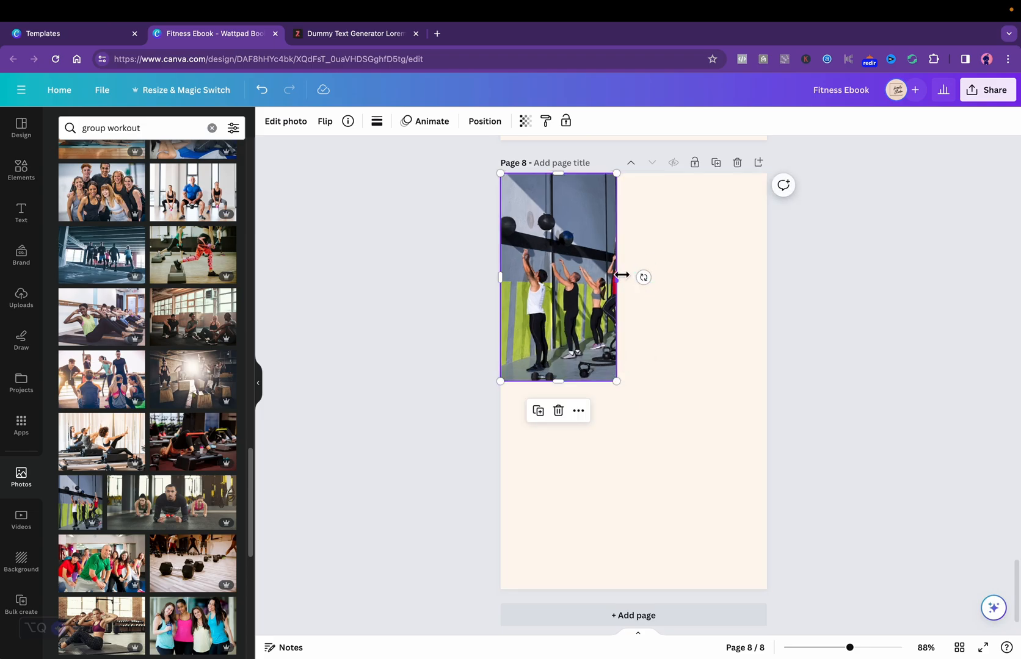
drag(616, 276, 639, 275)
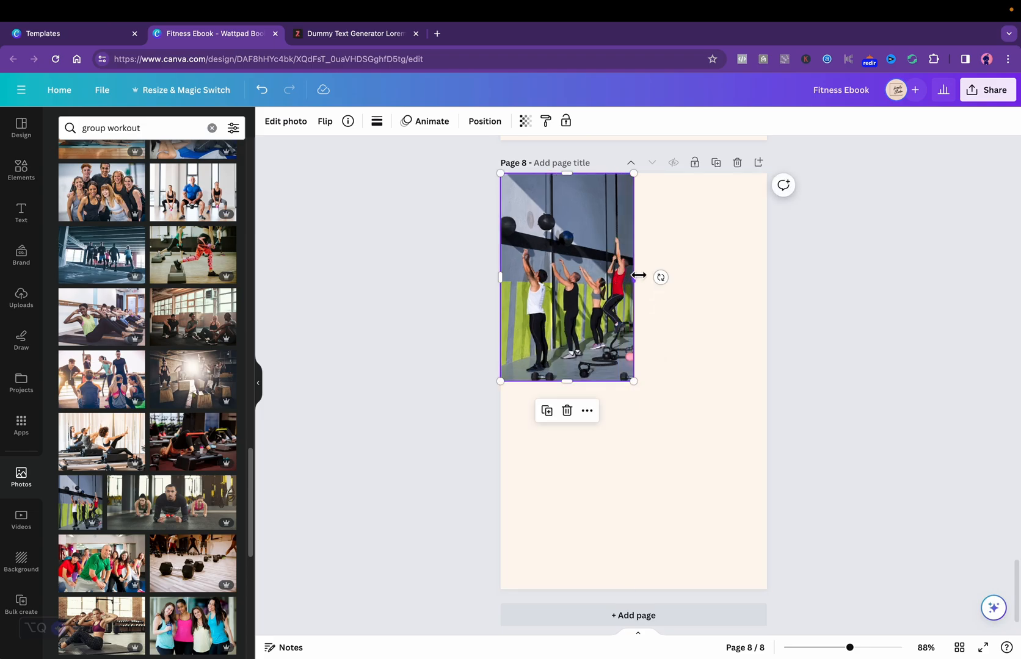
click(703, 425)
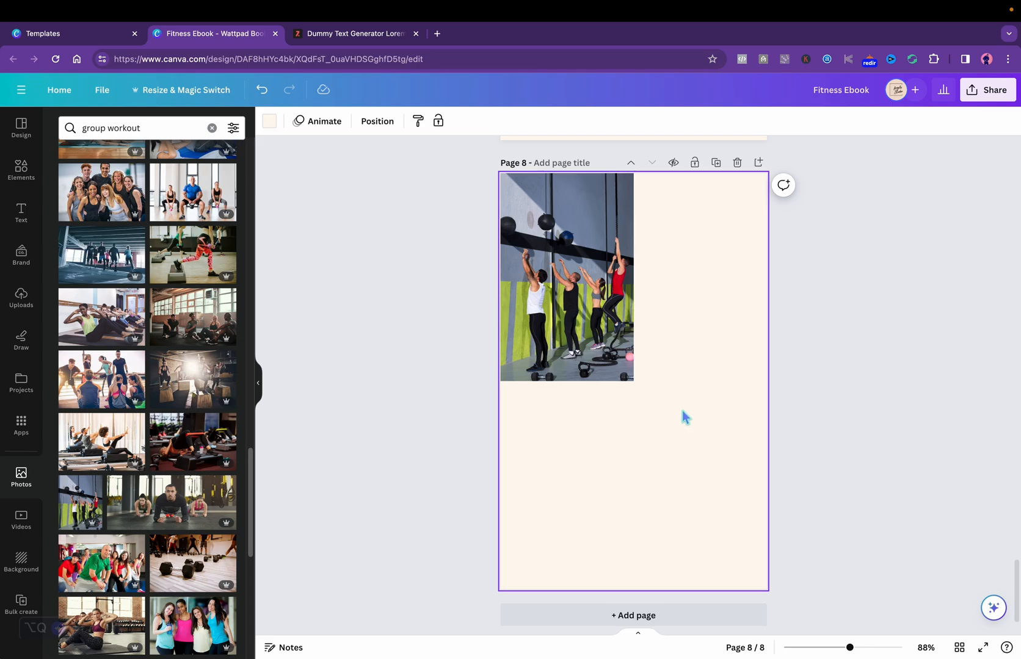
Step: Add a square below page 8's photo, stretch it to the photo's width and down to the page bottom, and fill it with purple
click(19, 183)
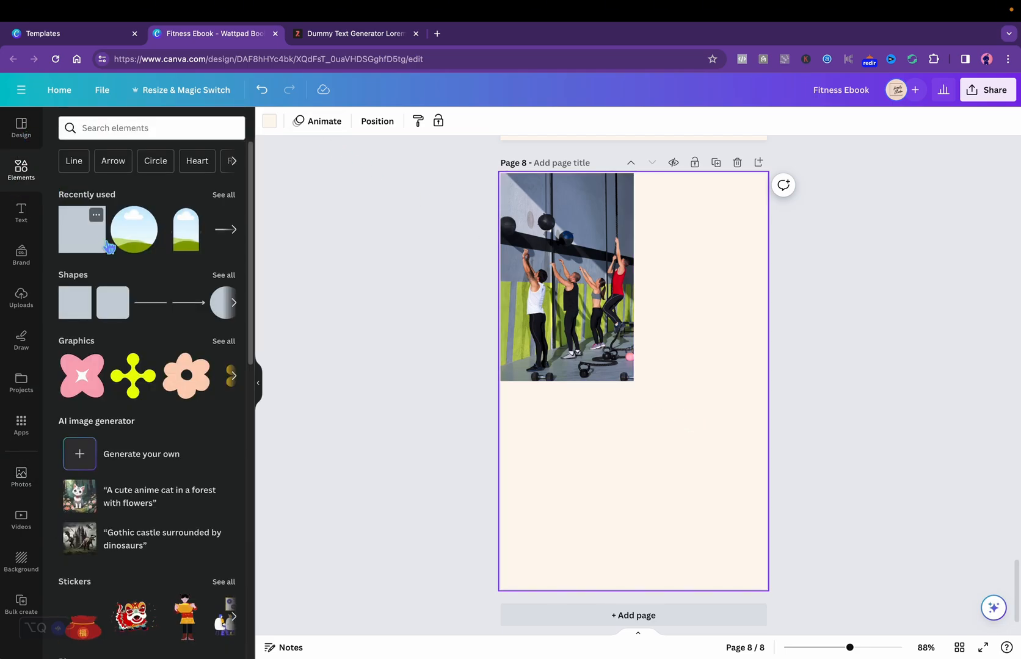
key(r)
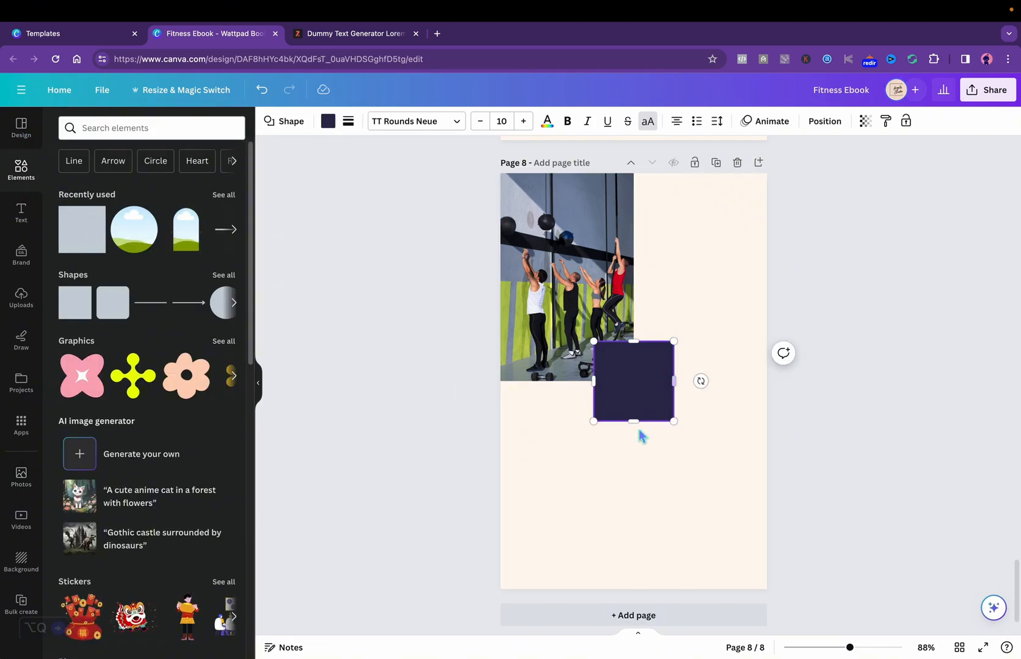
click(615, 475)
drag(632, 404, 635, 510)
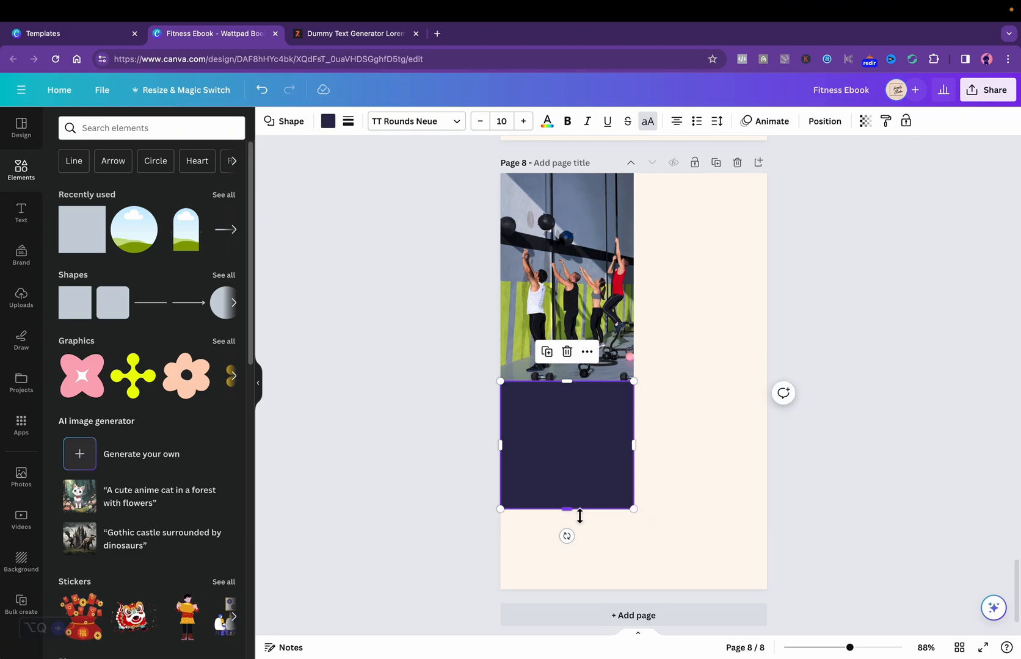
drag(568, 510, 573, 607)
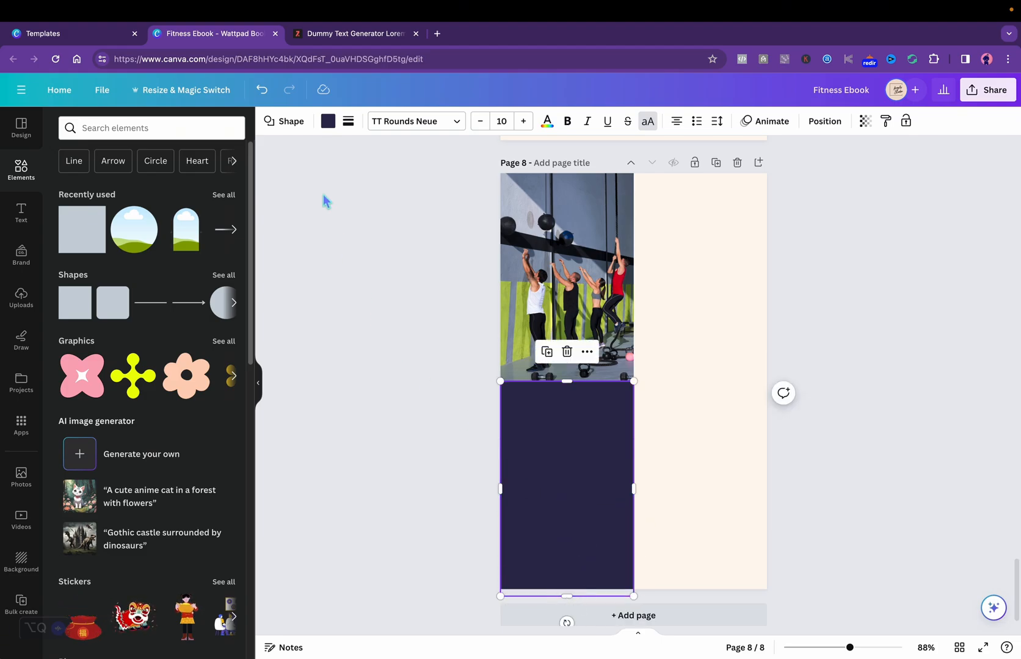
click(328, 121)
click(226, 192)
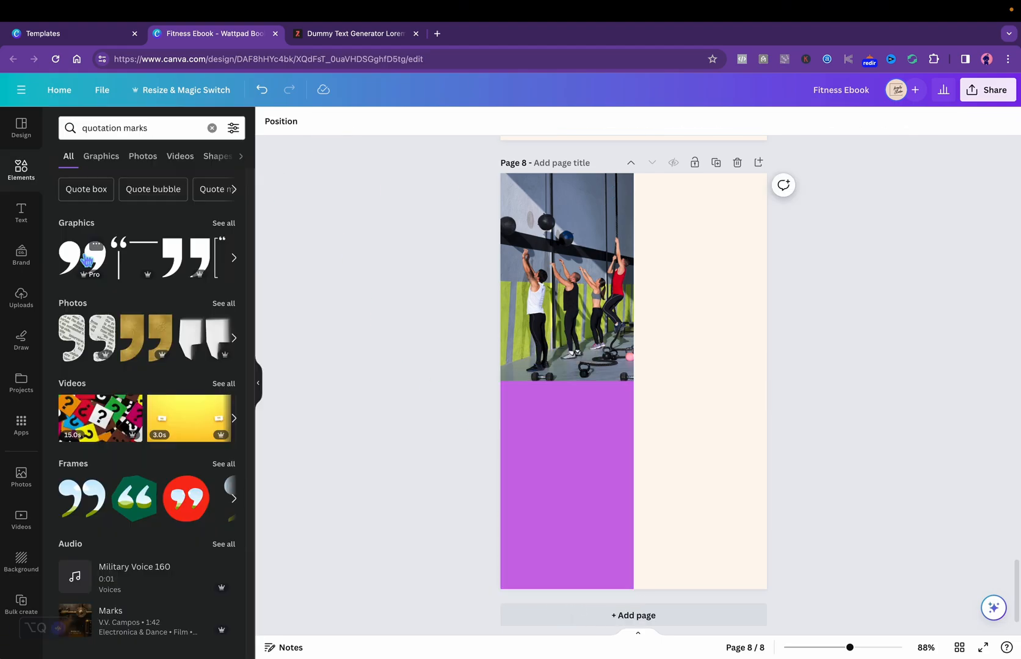
Step: Add a double quotation marks graphic, shrink it, and place it in purple at the top of page 8's blank right half
click(86, 263)
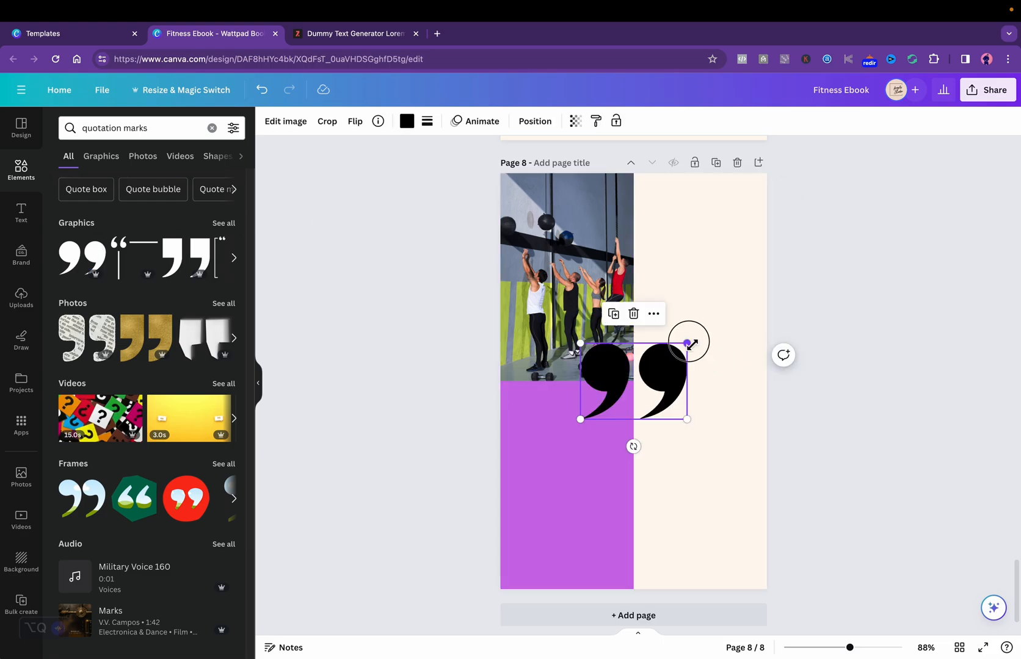
drag(689, 344, 670, 348)
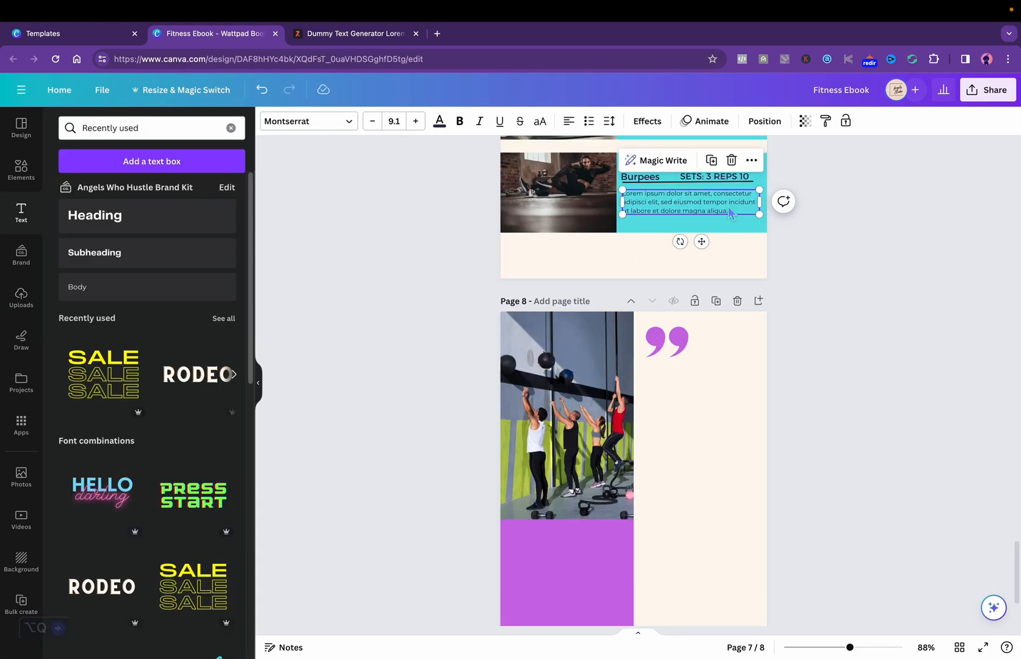
Step: Duplicate page 7's Burpees description for page 8's right half, as a larger italic quote below the quotation marks with two smaller paragraphs beneath
click(712, 160)
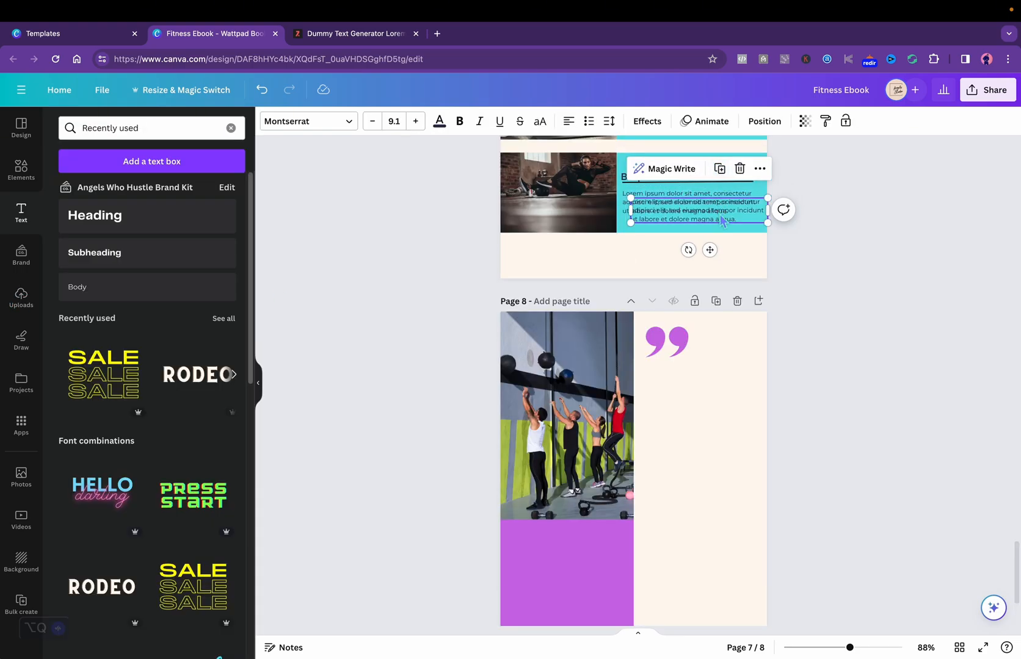
drag(721, 218, 729, 402)
drag(702, 369, 706, 372)
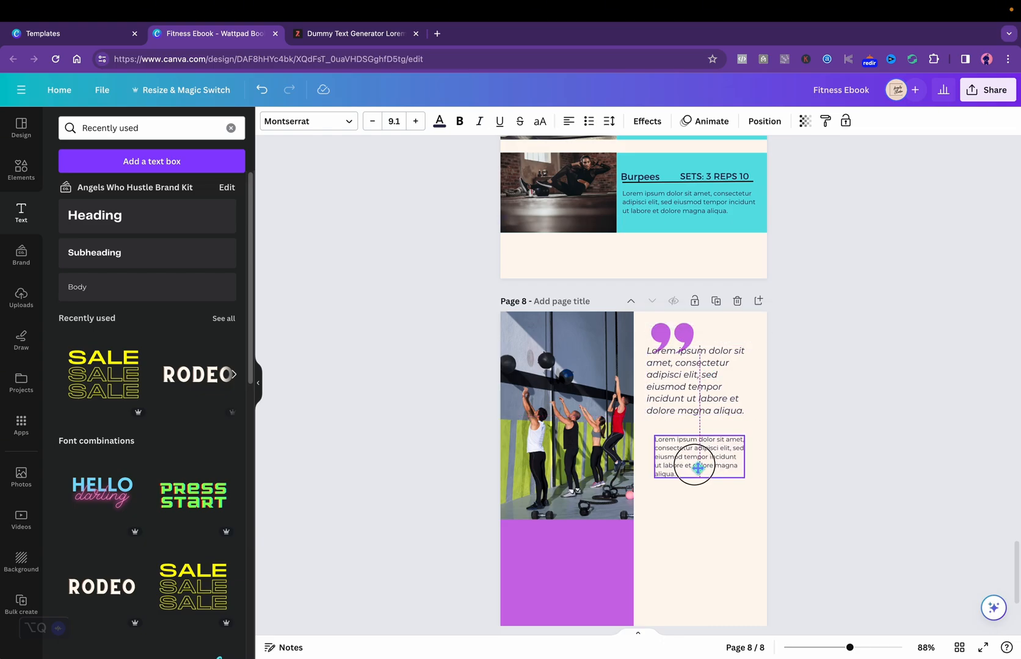
drag(698, 468, 695, 539)
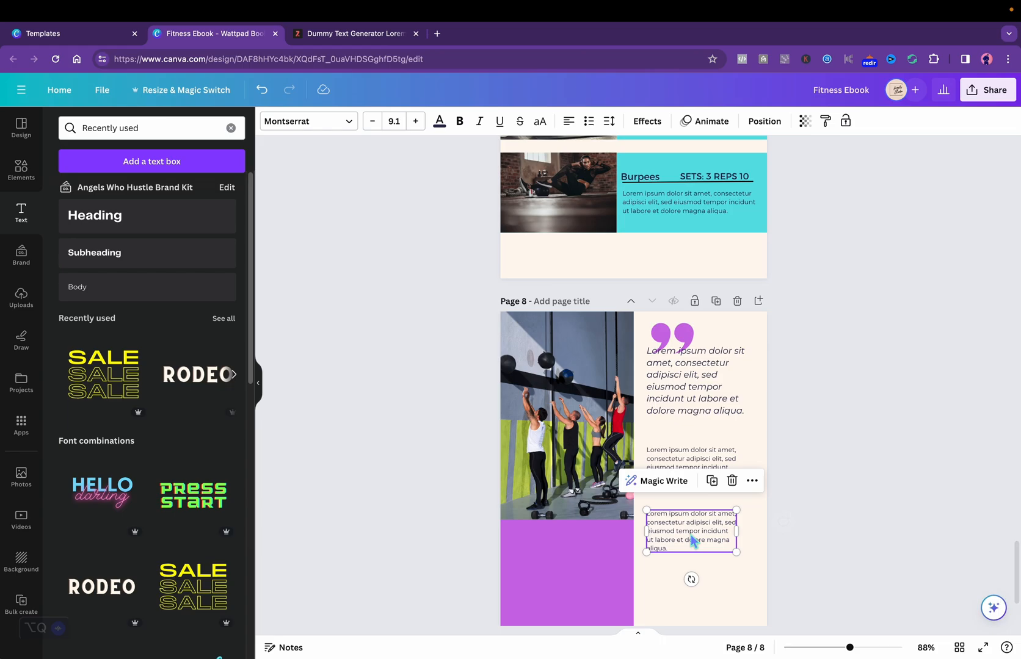
Step: Duplicate page 8's small paragraph to make a column of four, and copy the quote onto the purple square in non-italic Mont at 15.7
click(708, 483)
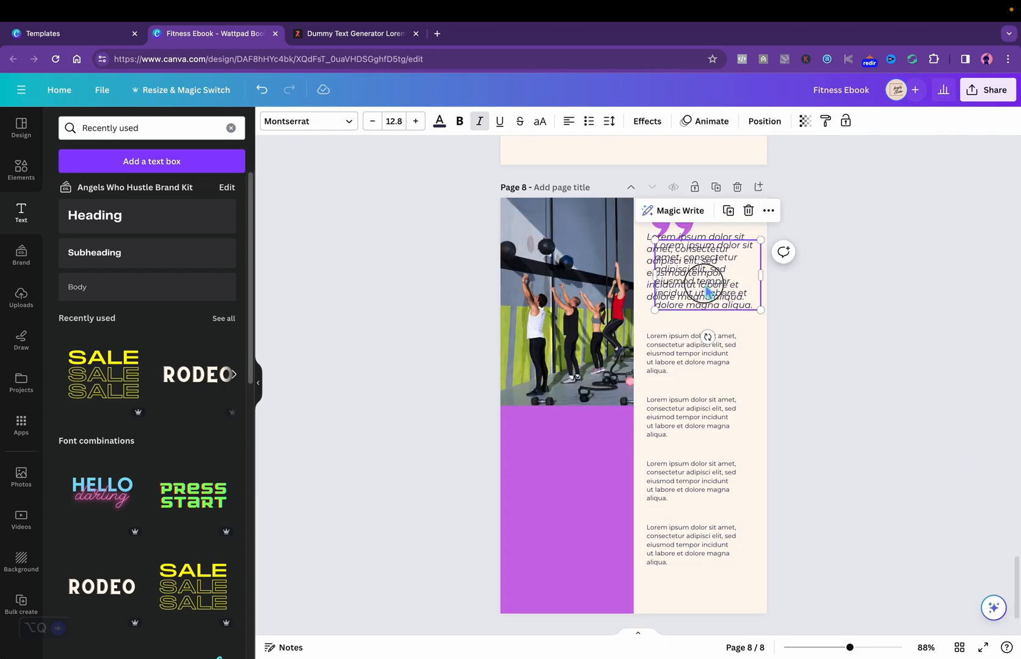
drag(710, 292, 567, 474)
double_click(567, 479)
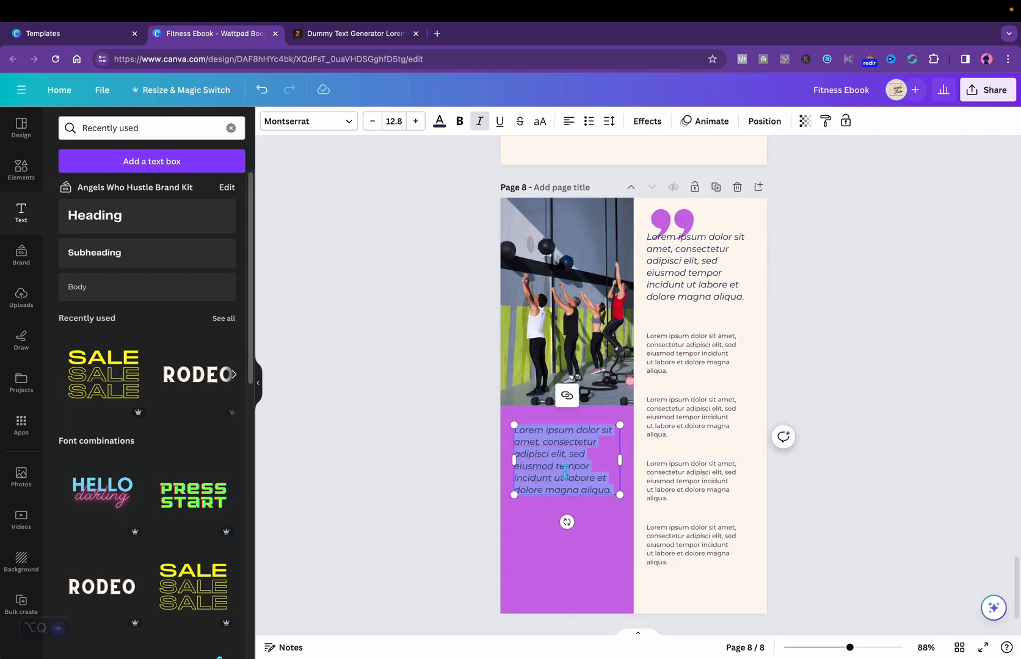
click(480, 123)
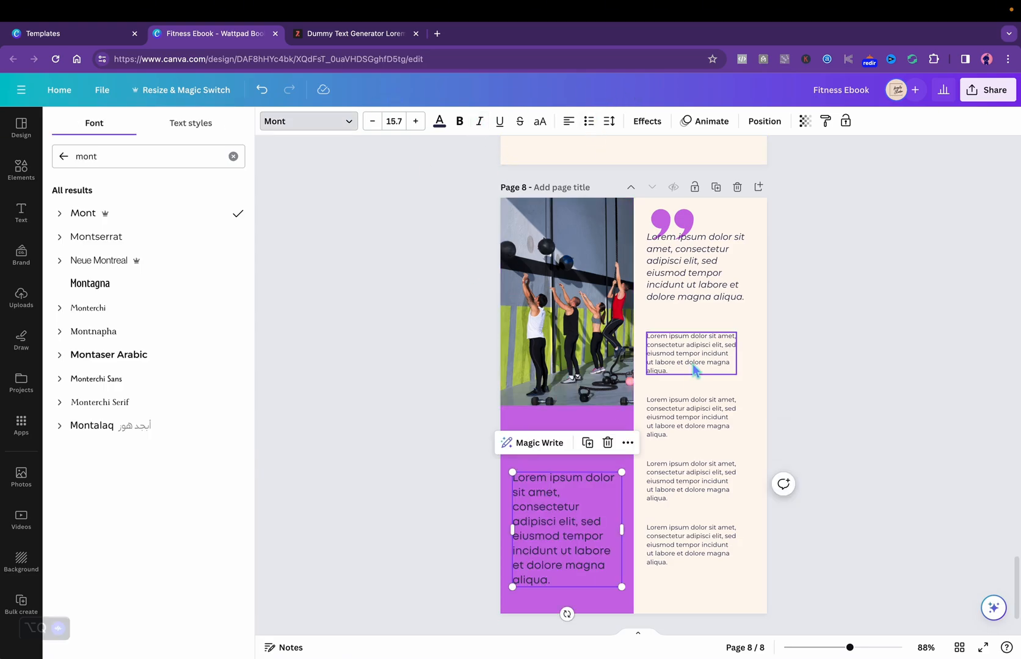
Step: Duplicate a small Montserrat paragraph into the top of the purple square, above the larger text, and make it bold
click(694, 369)
click(711, 301)
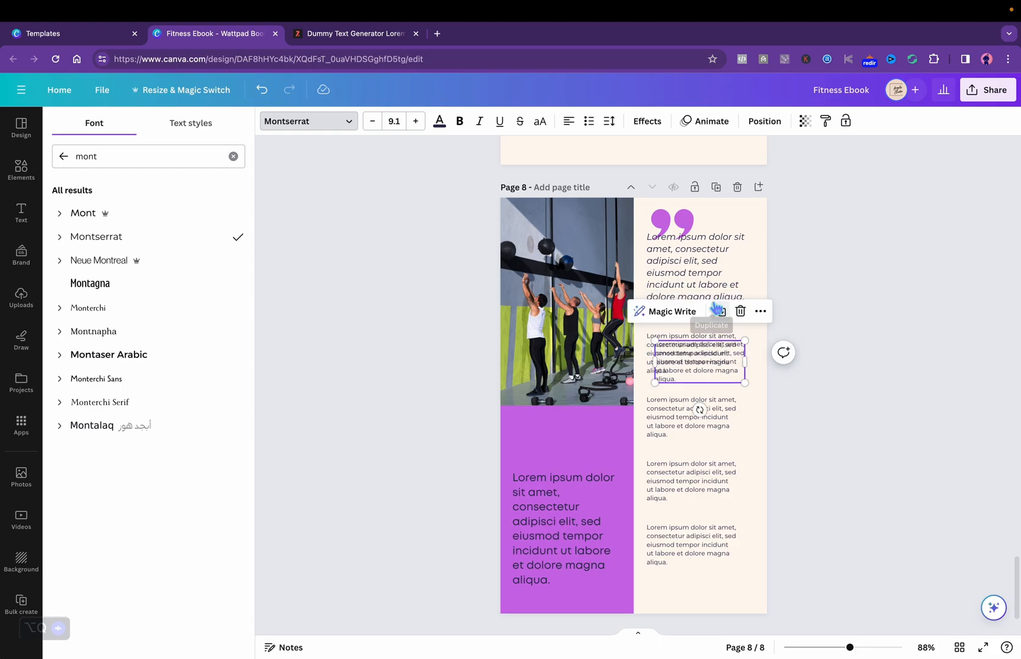
drag(700, 374, 566, 443)
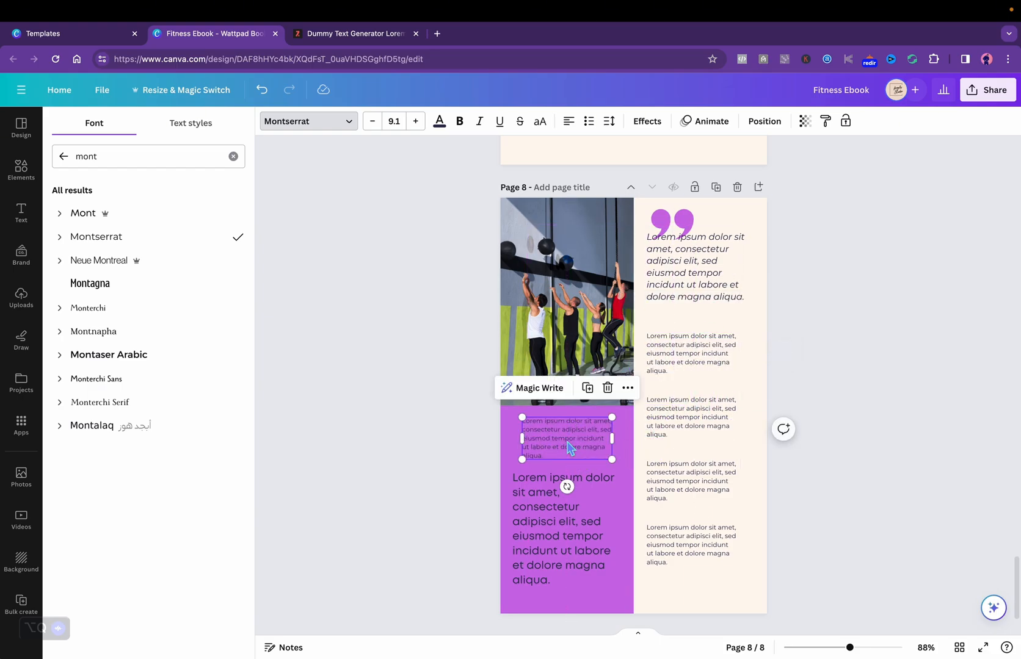
double_click(565, 440)
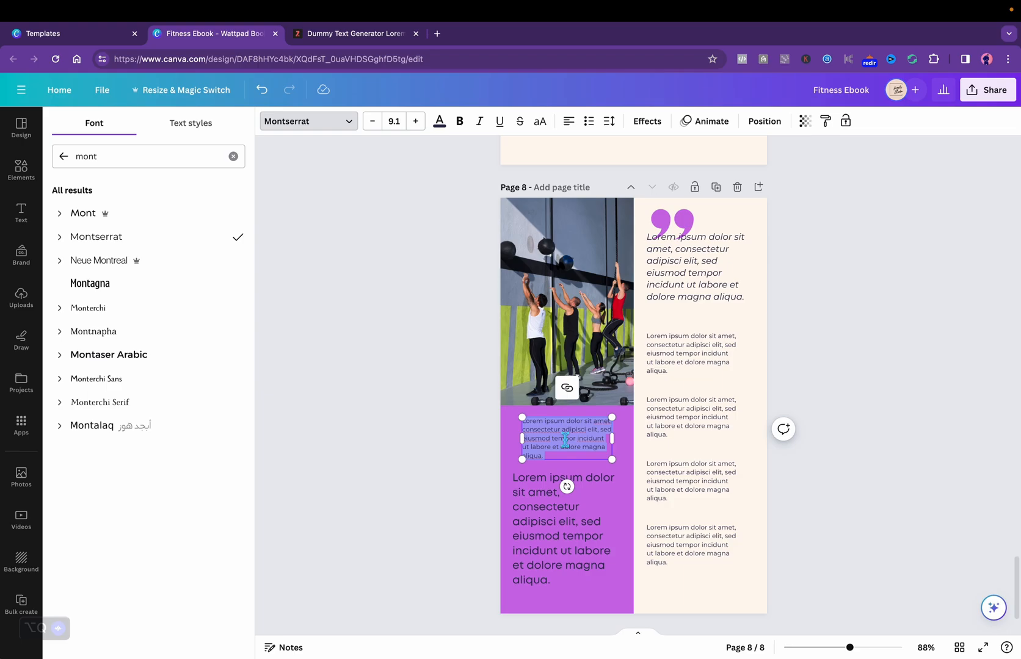
click(462, 129)
Step: Add a bold 01 in Montaser Arabic, size 24, above page 8's first small paragraph and place copies reading 02 above the other three
click(631, 404)
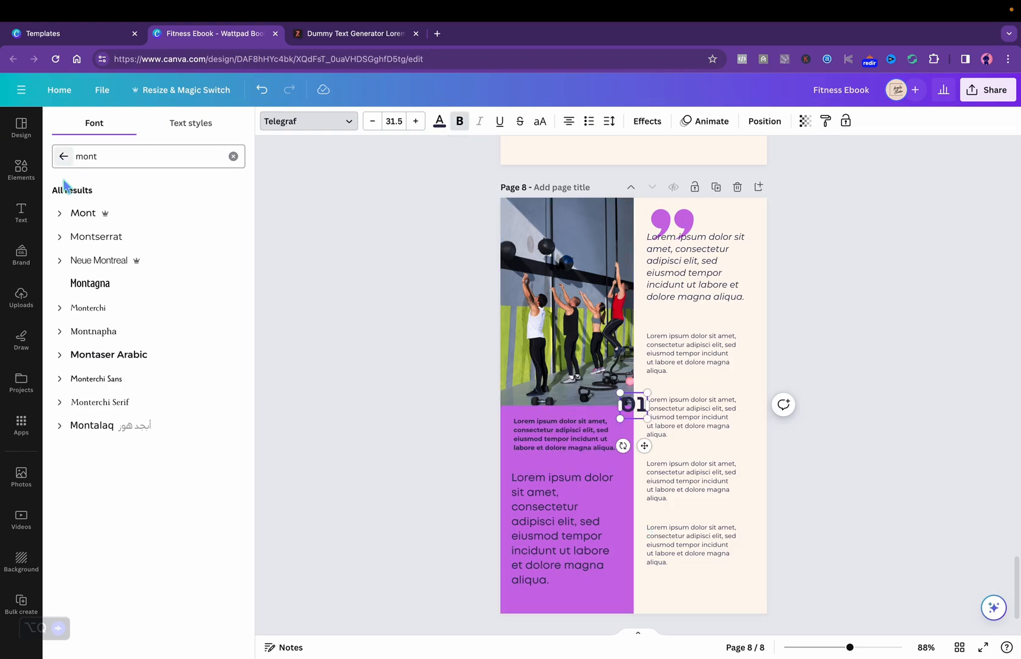
click(109, 355)
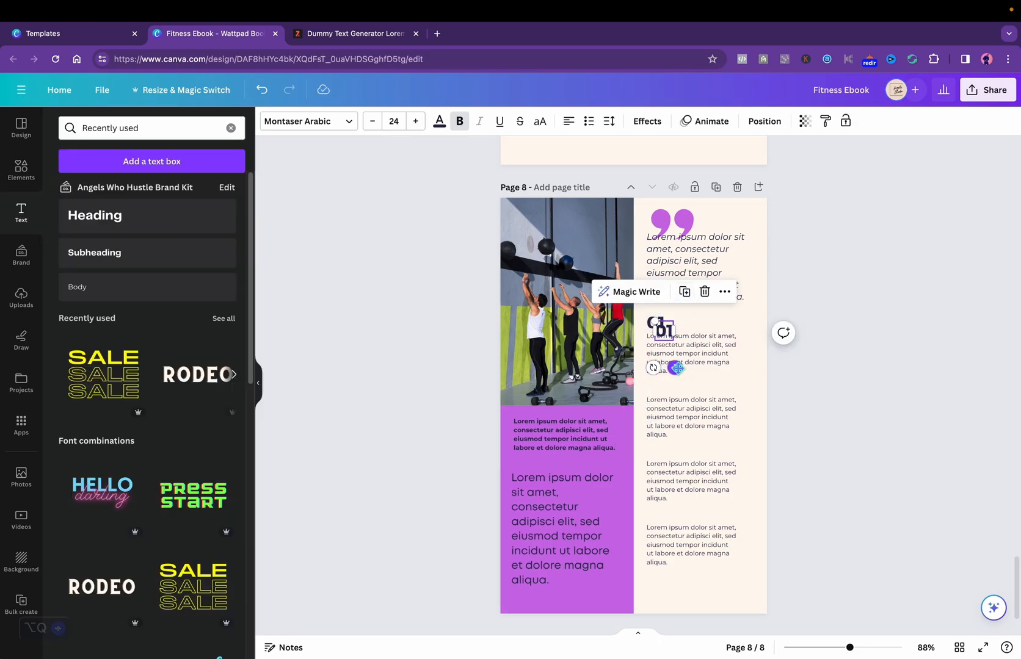
drag(674, 367, 669, 421)
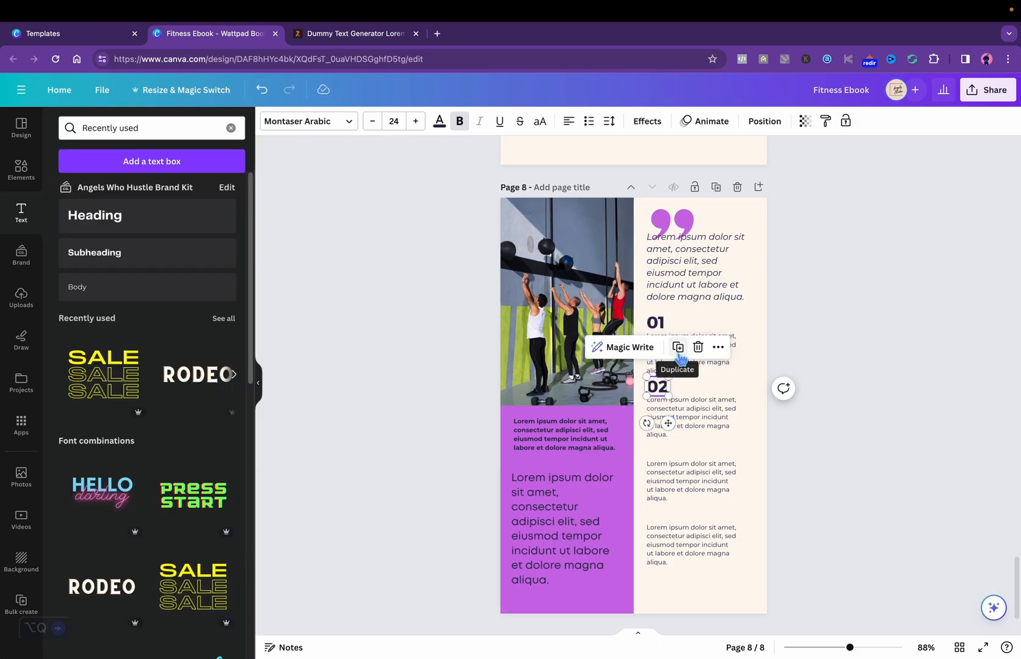
click(679, 351)
drag(677, 431, 671, 484)
click(678, 409)
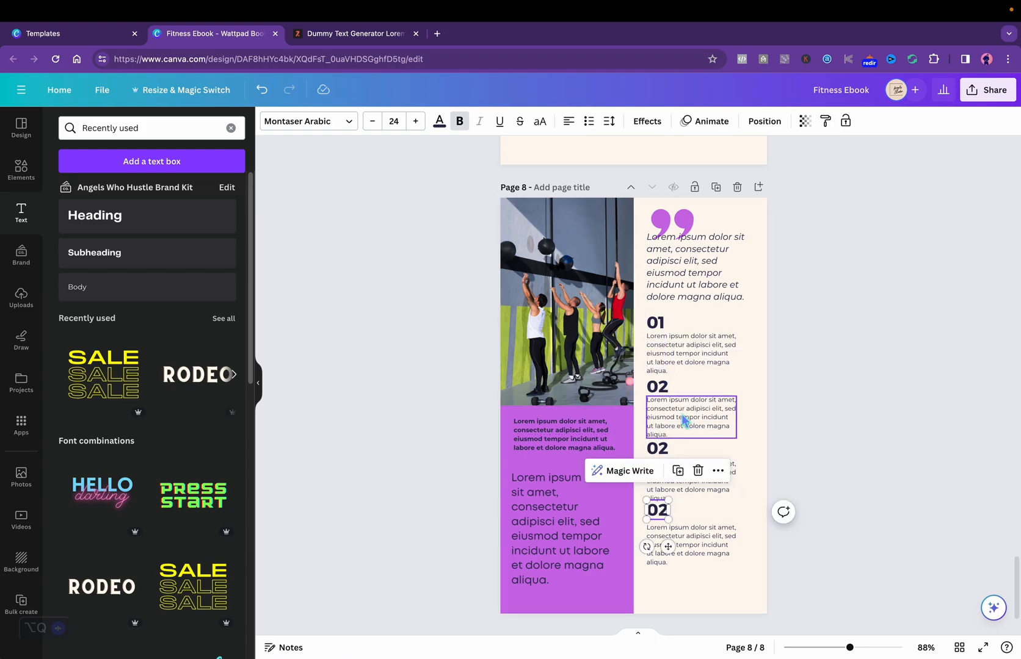
Step: Change the numbers above page 8's third and fourth small paragraphs to 03 and 04
click(666, 453)
click(666, 452)
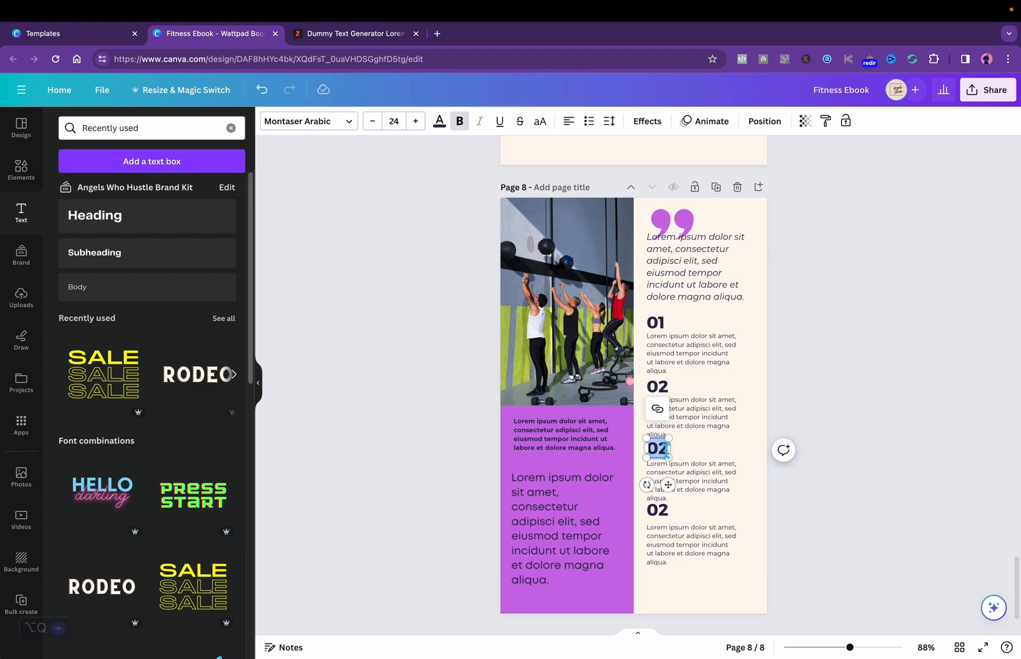
click(659, 510)
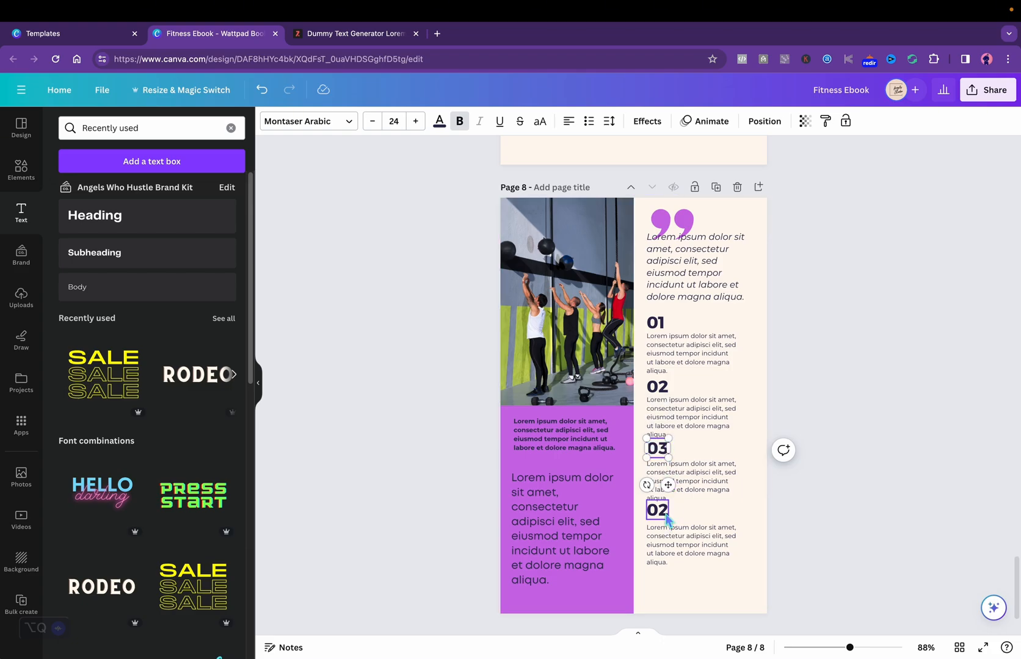
click(661, 511)
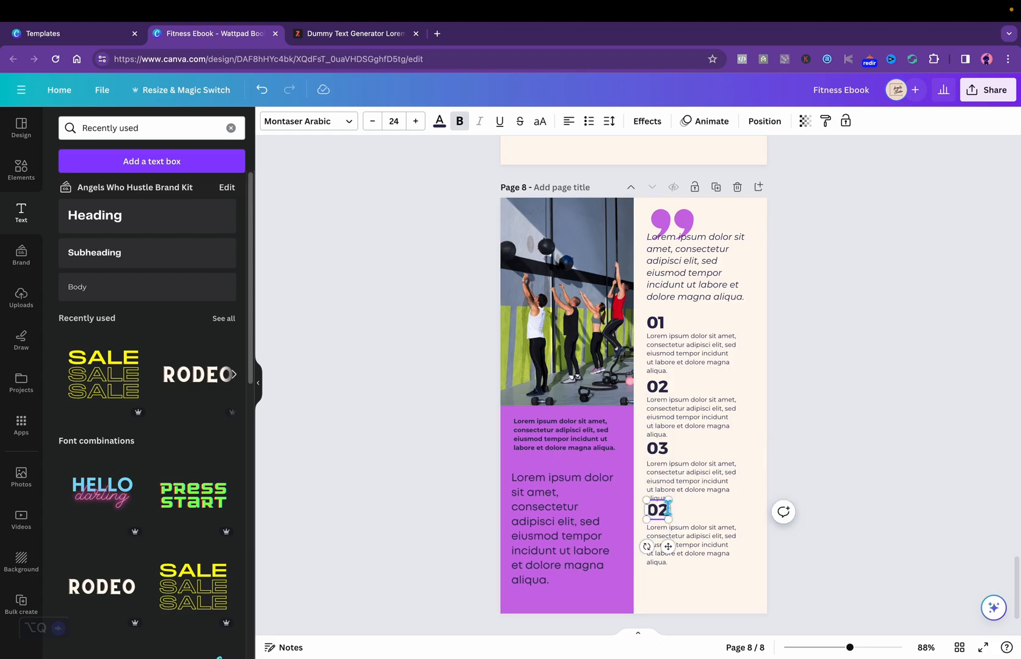
text(04)
Step: Move the purple quotation marks to the upper right corner of page 8, above the italic quote
click(738, 217)
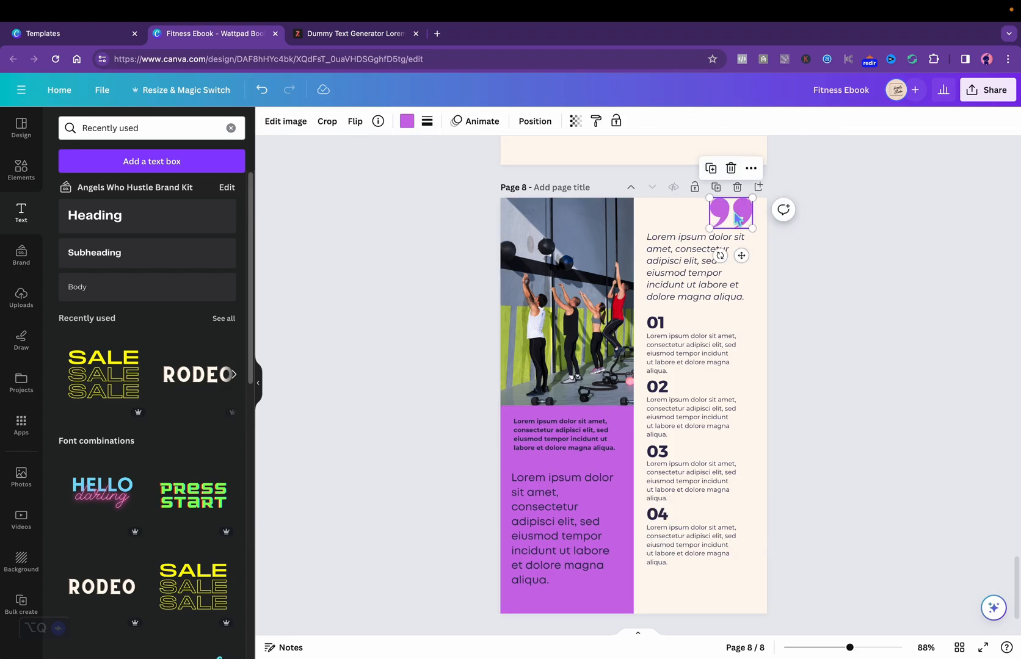
drag(742, 255, 750, 253)
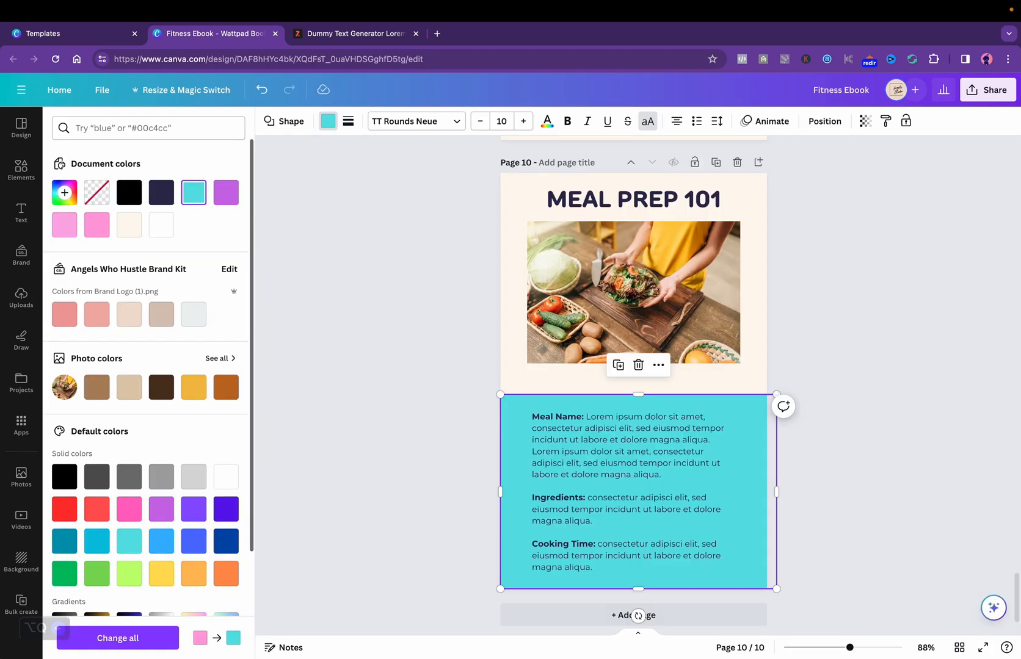
Step: Reorder the ebook pages so that Meet Your Instructor becomes page 2, directly after the cover
click(959, 647)
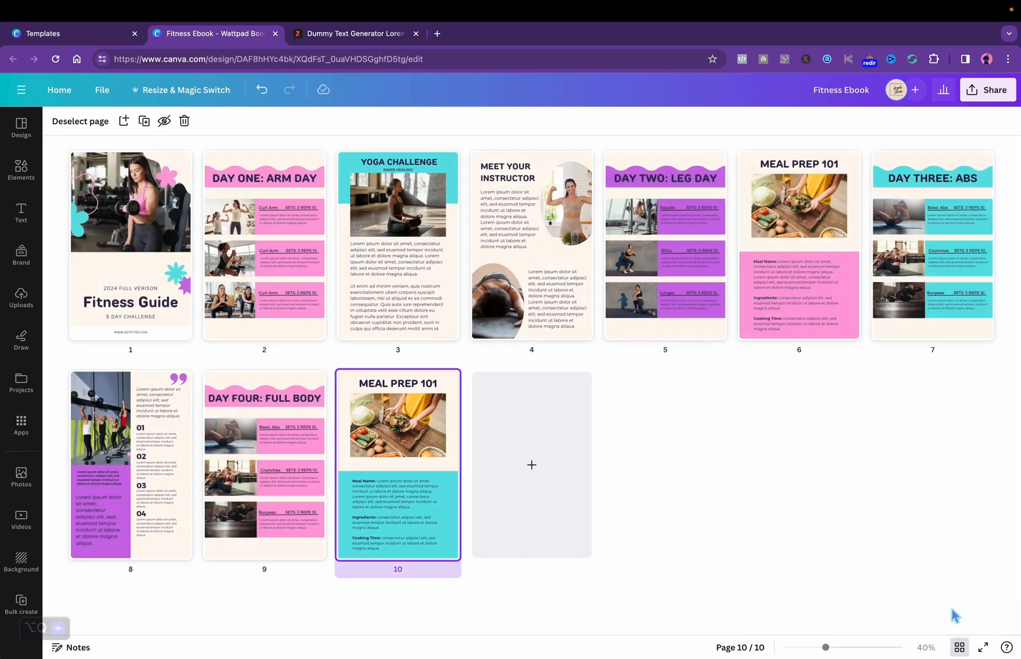
drag(811, 313, 520, 303)
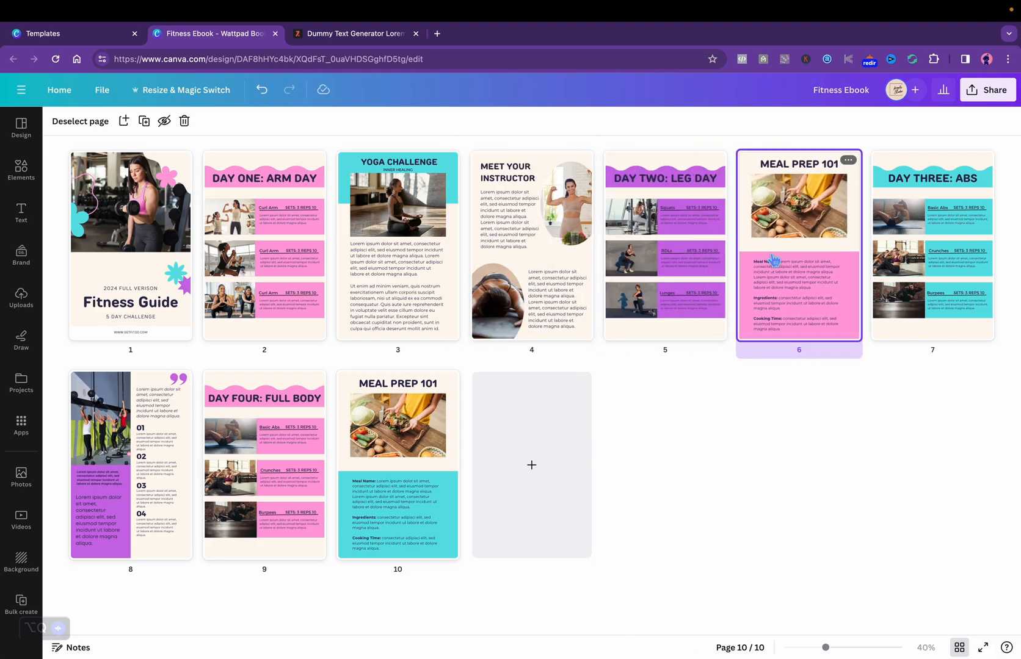
drag(526, 267, 256, 278)
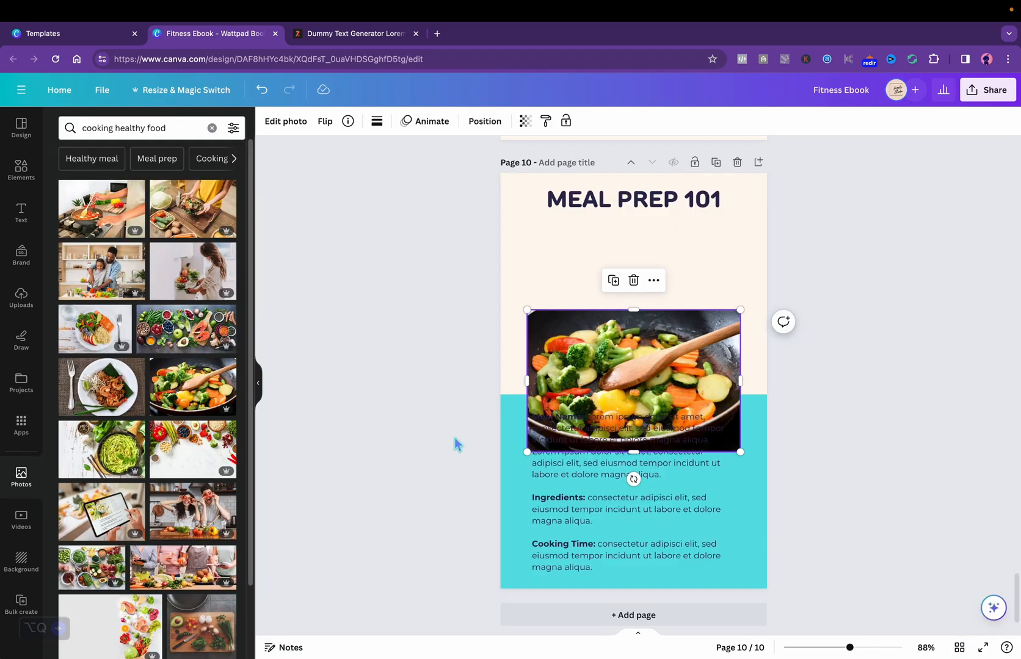
Step: Place the vegetable stir-fry photo under the MEAL PREP 101 heading on page 10
drag(620, 382, 623, 292)
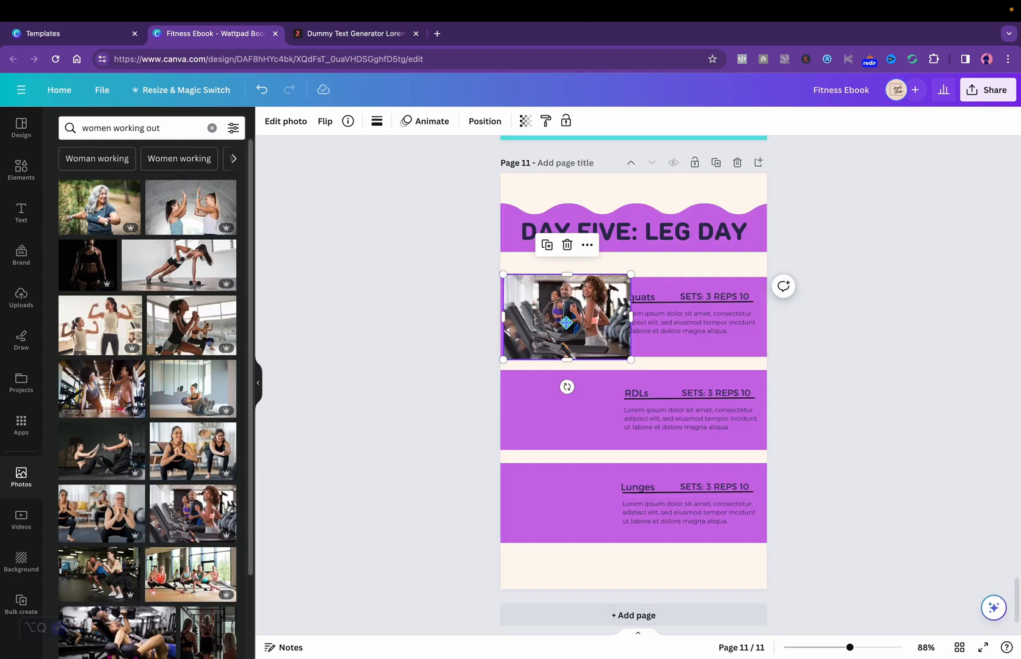
Step: Fit the treadmill, barbell and push-up photos into page 11's purple blocks beside Squats, RDLs and Lunges
drag(566, 322, 563, 325)
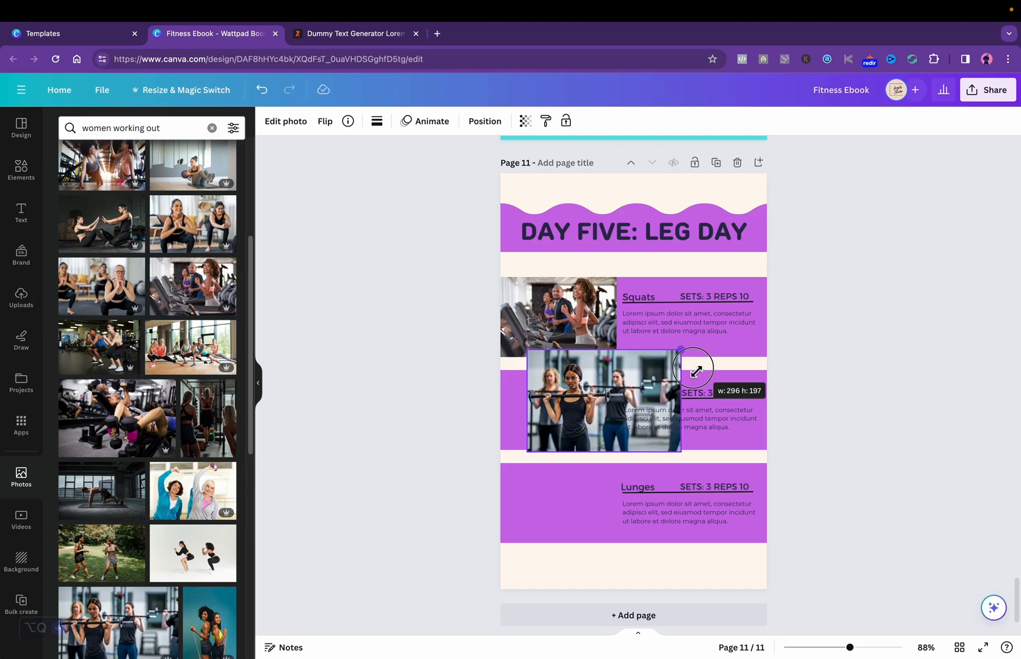
drag(677, 349, 654, 367)
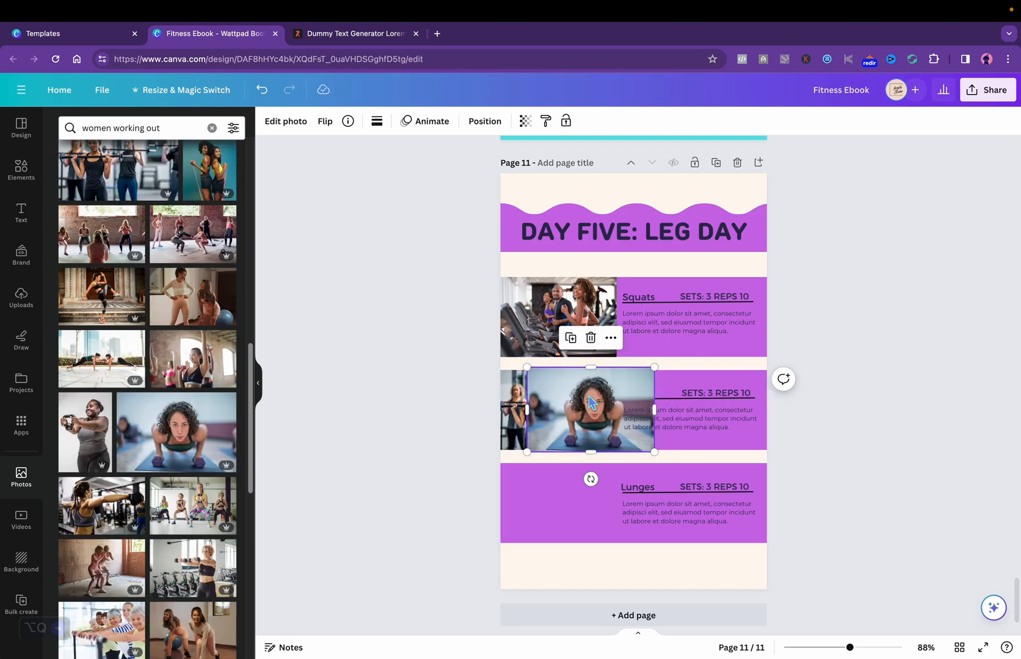
drag(588, 400, 568, 494)
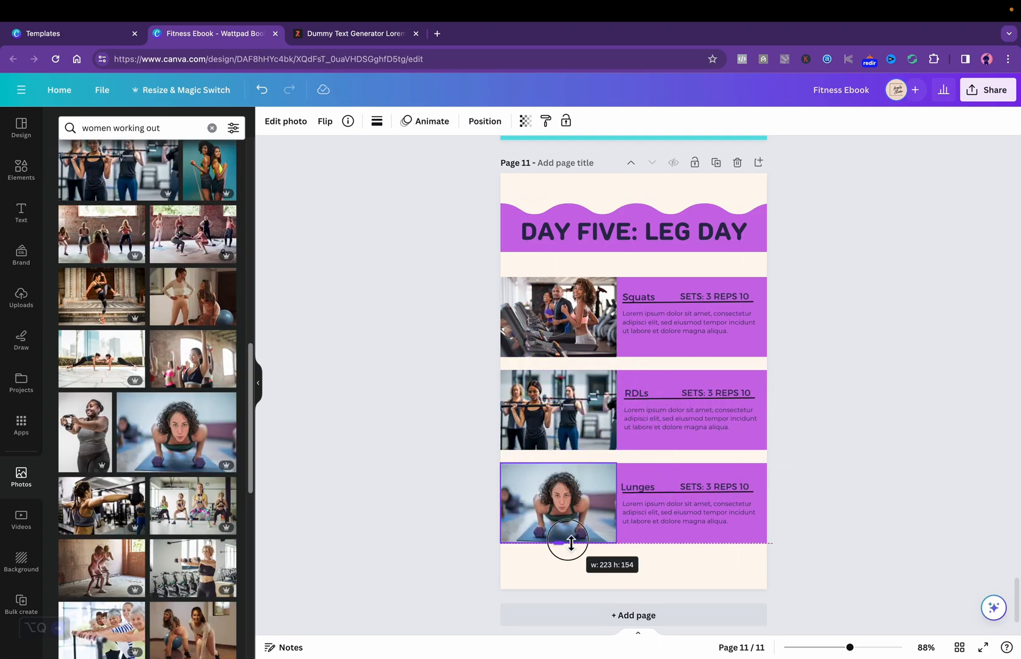
click(859, 470)
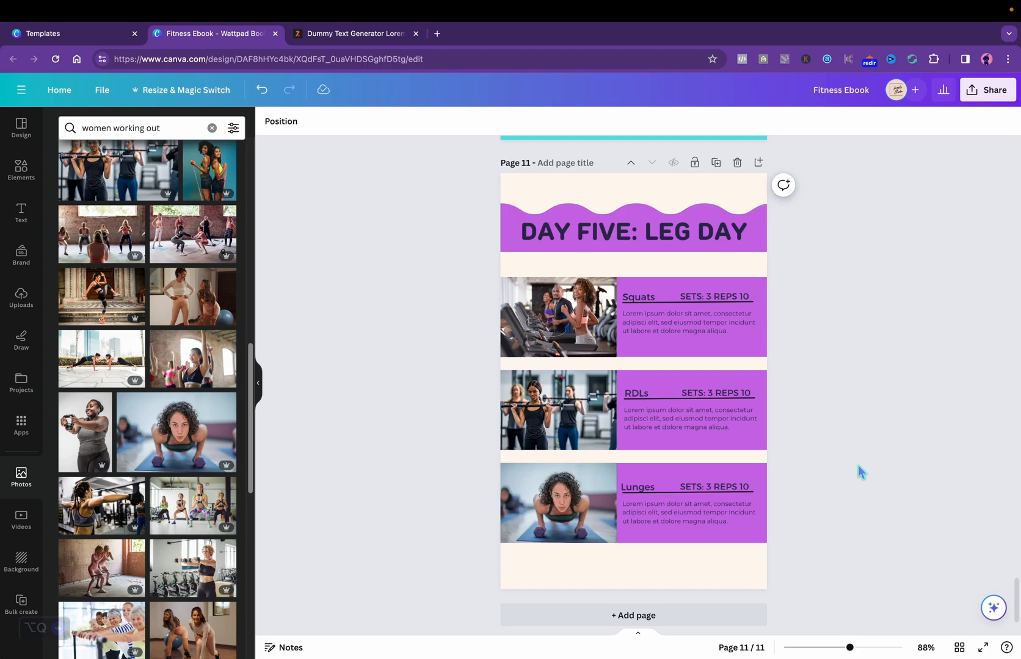
Step: Add a blank page 12 after the DAY FIVE: LEG DAY page
key(alt+1)
click(671, 418)
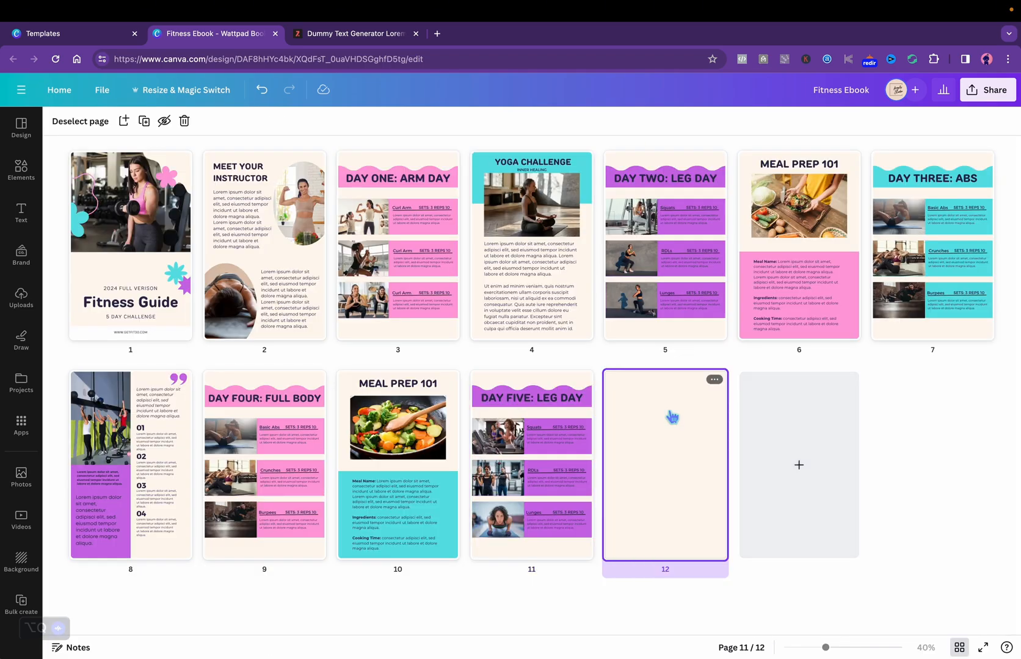
click(959, 648)
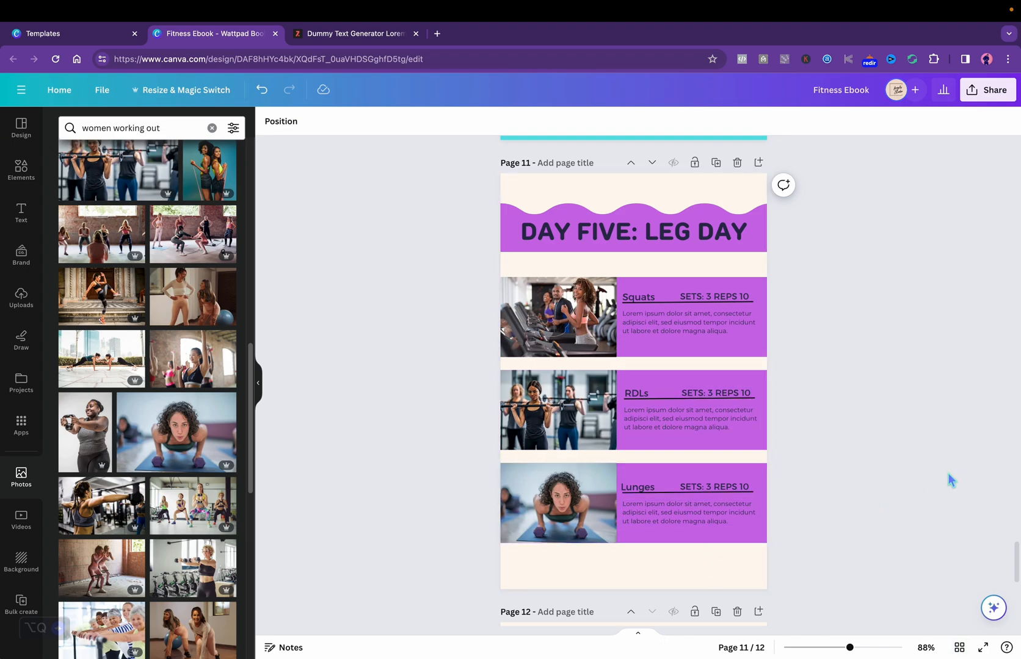
Step: Size the photo of the woman lifting a dumbbell on a bench to fill page 12's upper right area, leaving margins left and below
drag(1018, 552, 1018, 595)
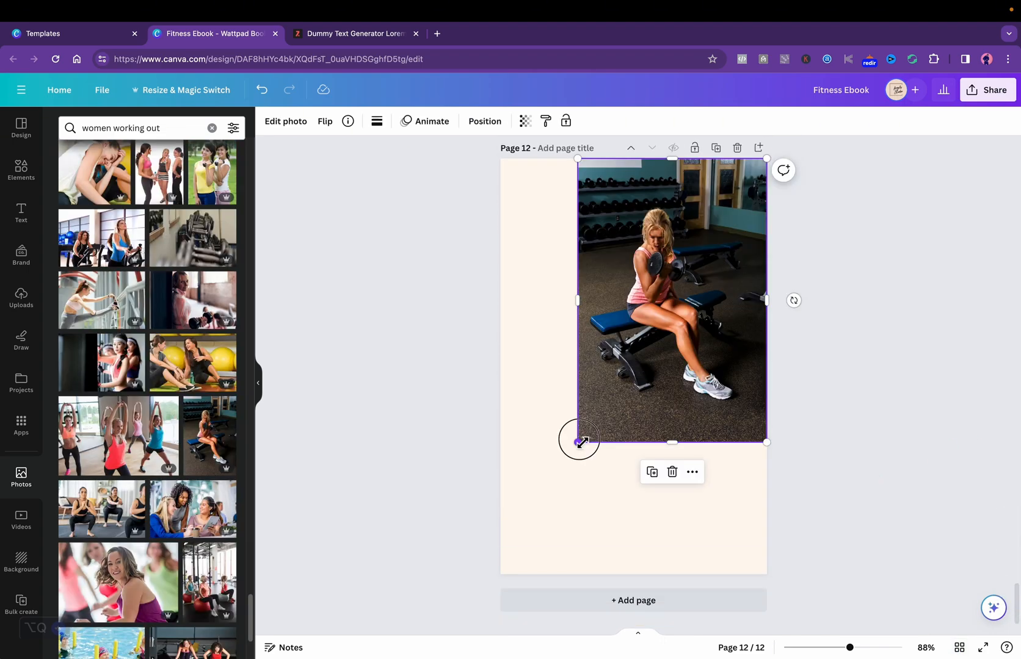
drag(577, 438, 553, 499)
drag(549, 311, 548, 305)
drag(548, 160, 561, 178)
drag(652, 232, 652, 213)
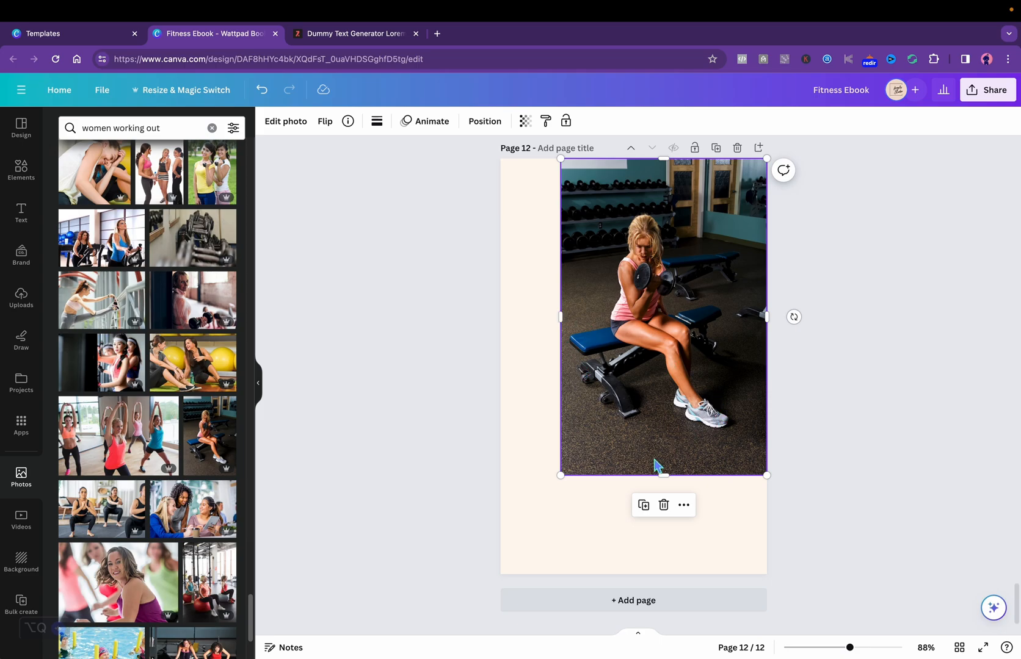
drag(670, 476, 668, 507)
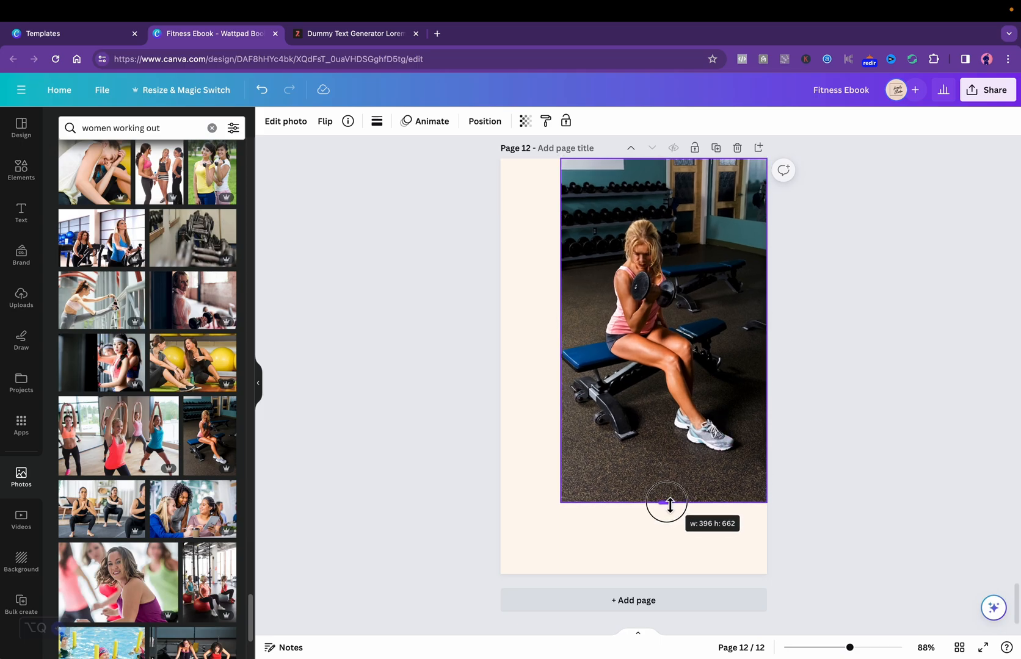
Step: Add a square below page 12's photo, stretch it to the photo's width and down to the page bottom, and change its fill color
click(22, 170)
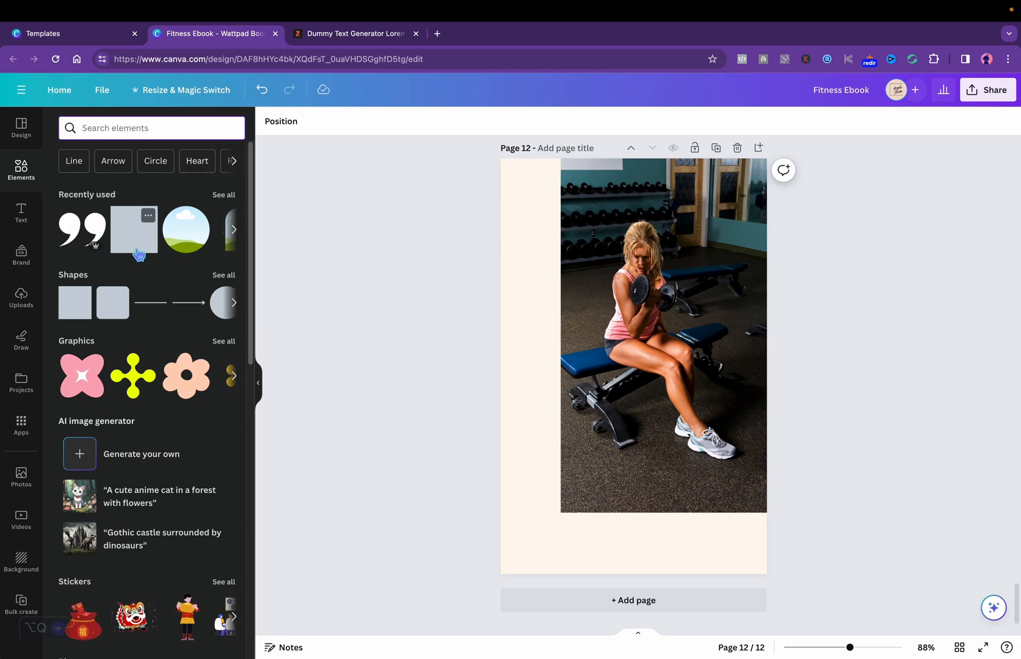
click(137, 247)
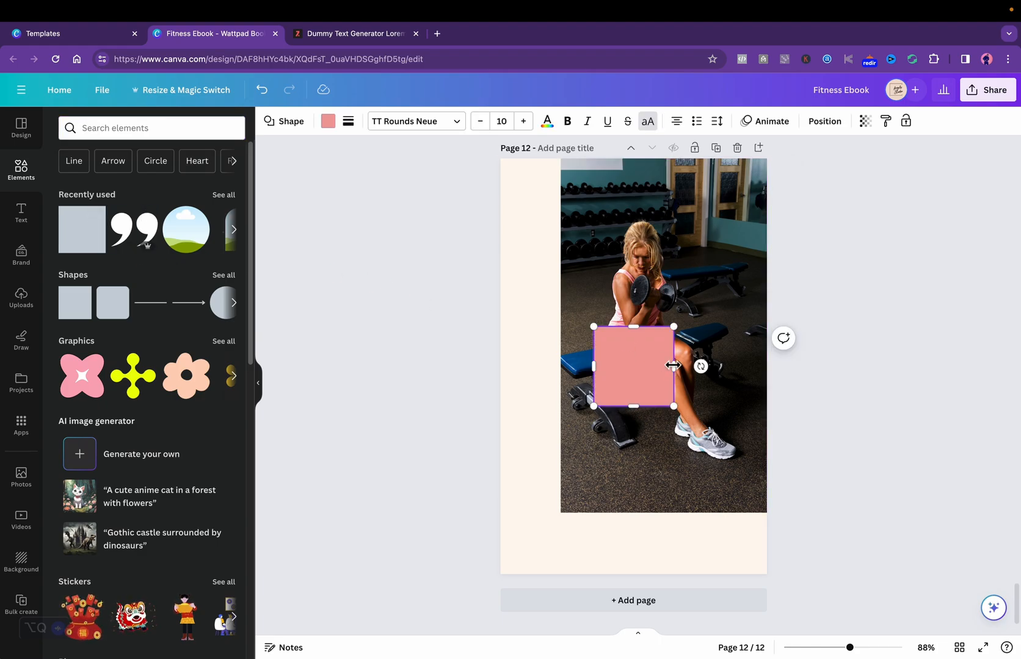
drag(620, 357, 771, 547)
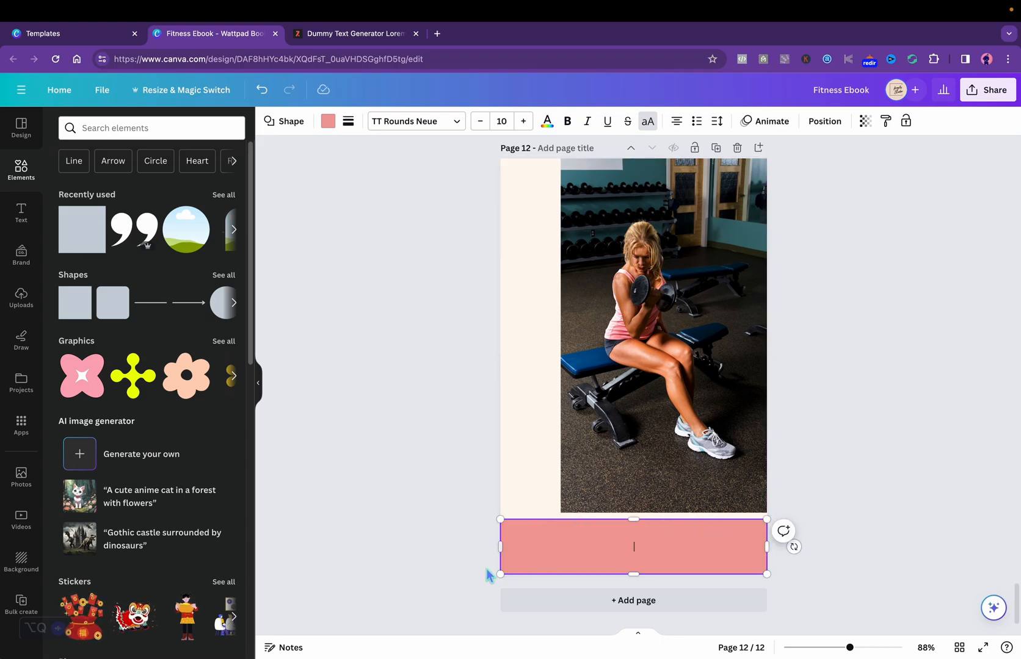
drag(502, 547, 560, 543)
click(328, 121)
click(141, 229)
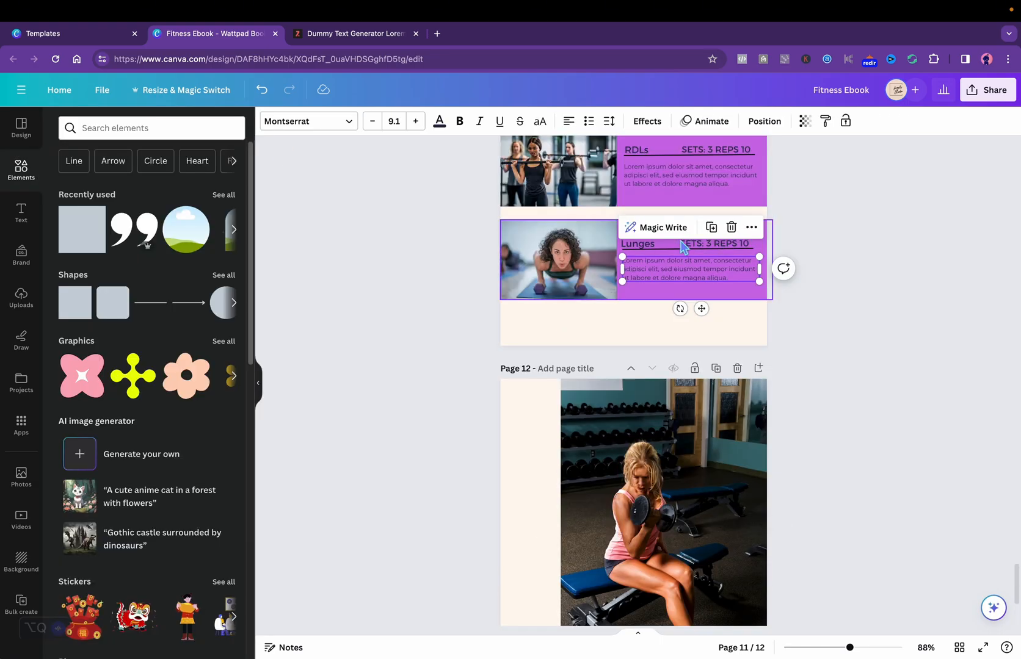
Step: Duplicate page 11's Lunges description and place the copy in the block beneath page 12's photo
click(713, 229)
drag(710, 317, 692, 647)
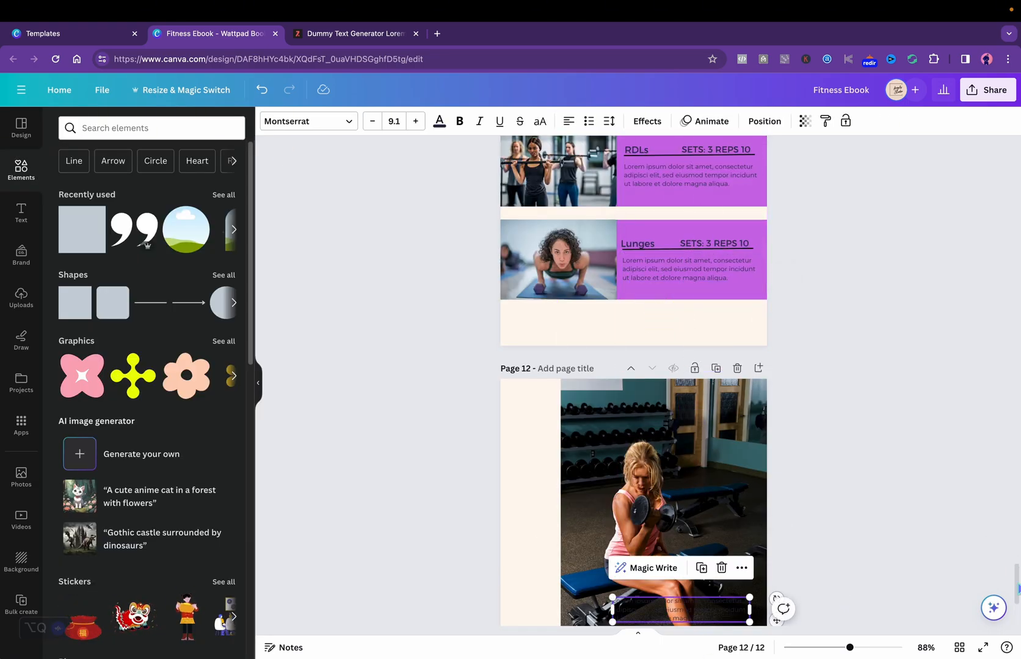
scroll(1017, 587, down, 4)
drag(674, 426, 675, 592)
Step: Duplicate page 11's Lunges "SETS: 3 REPS 10" text and place the copy above the description in page 12's pink block
drag(1015, 595, 1017, 574)
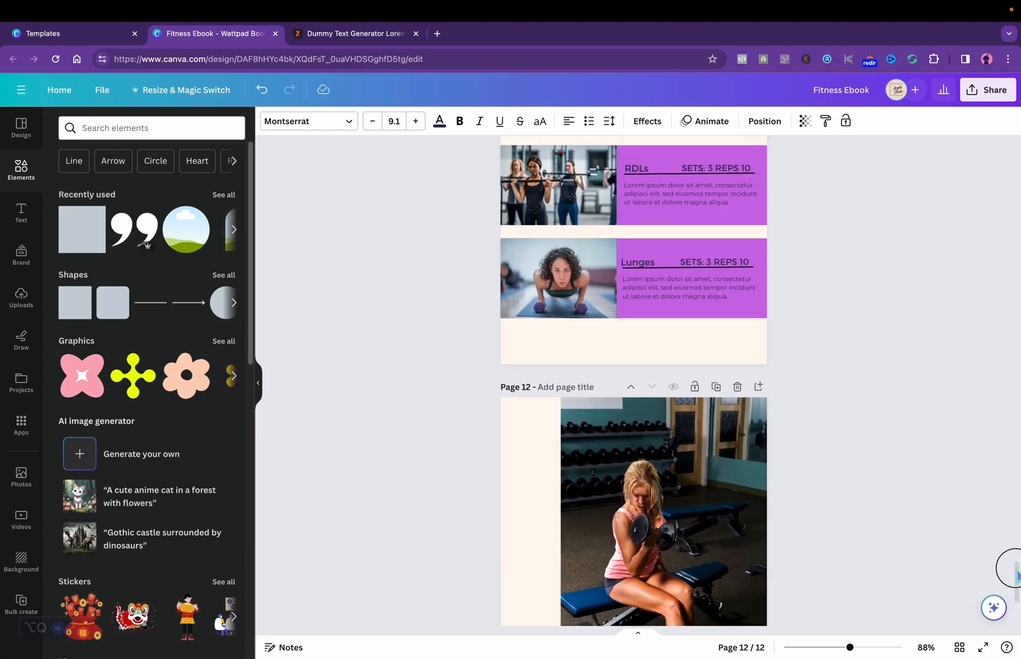
click(729, 264)
click(736, 227)
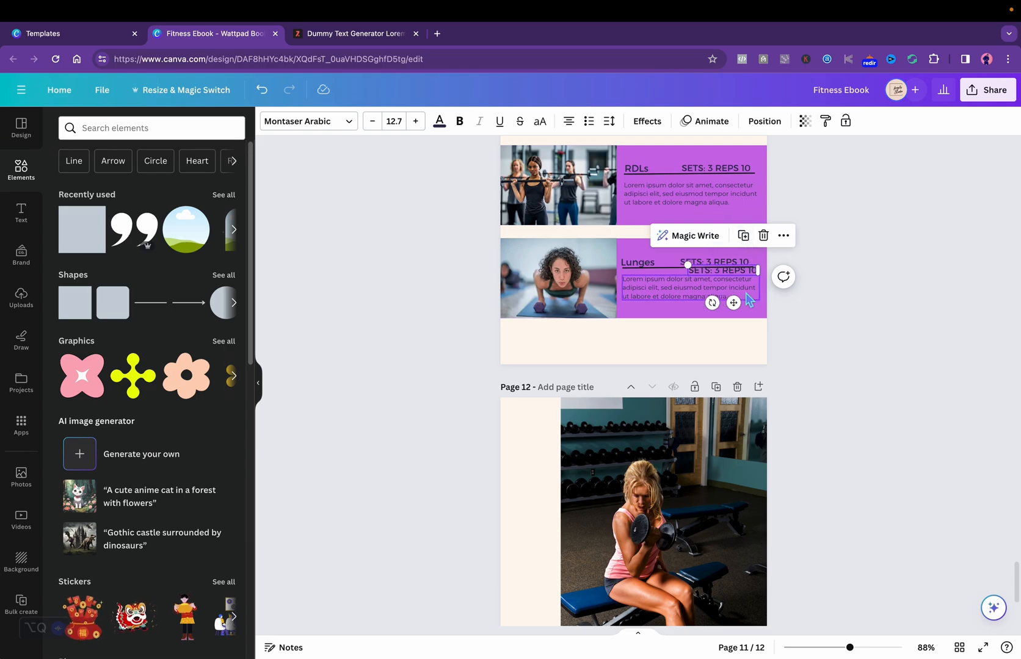
drag(738, 302, 714, 624)
scroll(818, 427, down, 5)
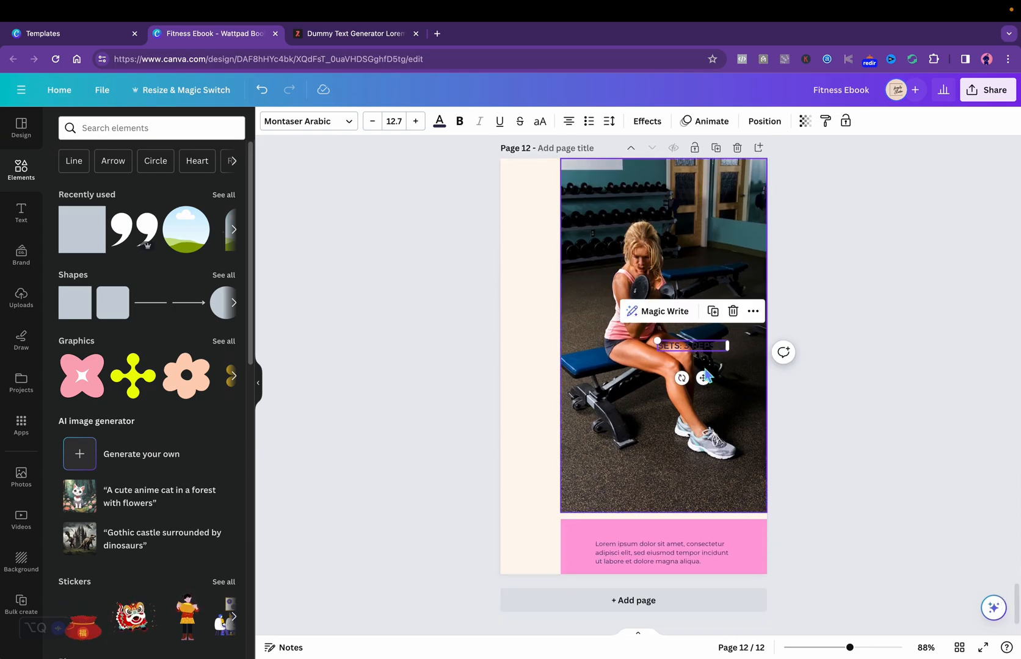
drag(704, 374, 670, 558)
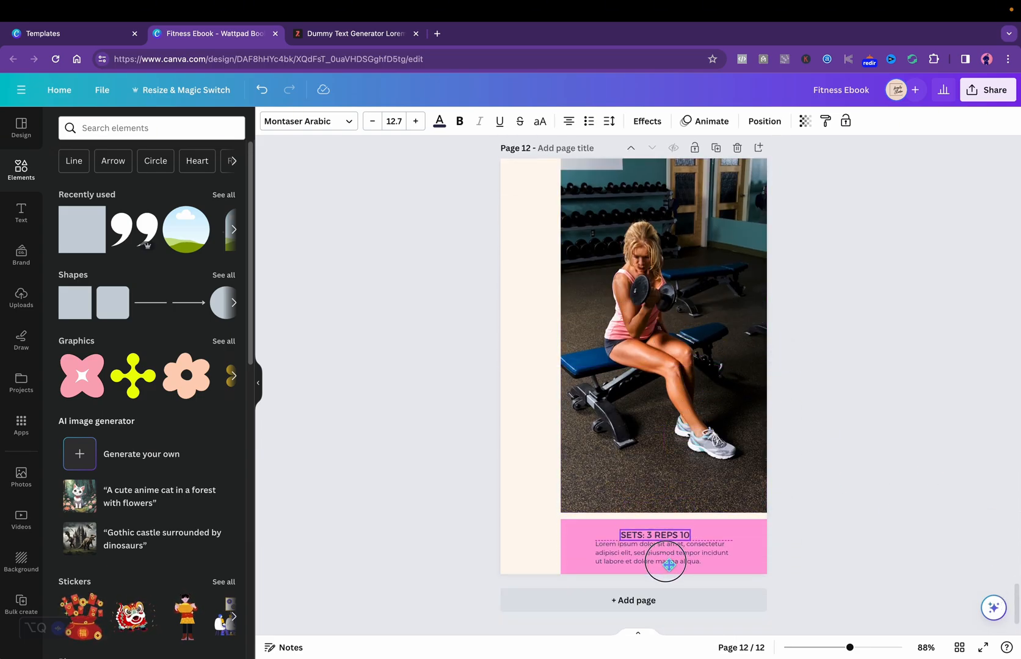
Step: Replace the copied text with "5 DAY CHALLENGE COMPLETE" and widen its box so it fits on one line within the pink block
double_click(662, 540)
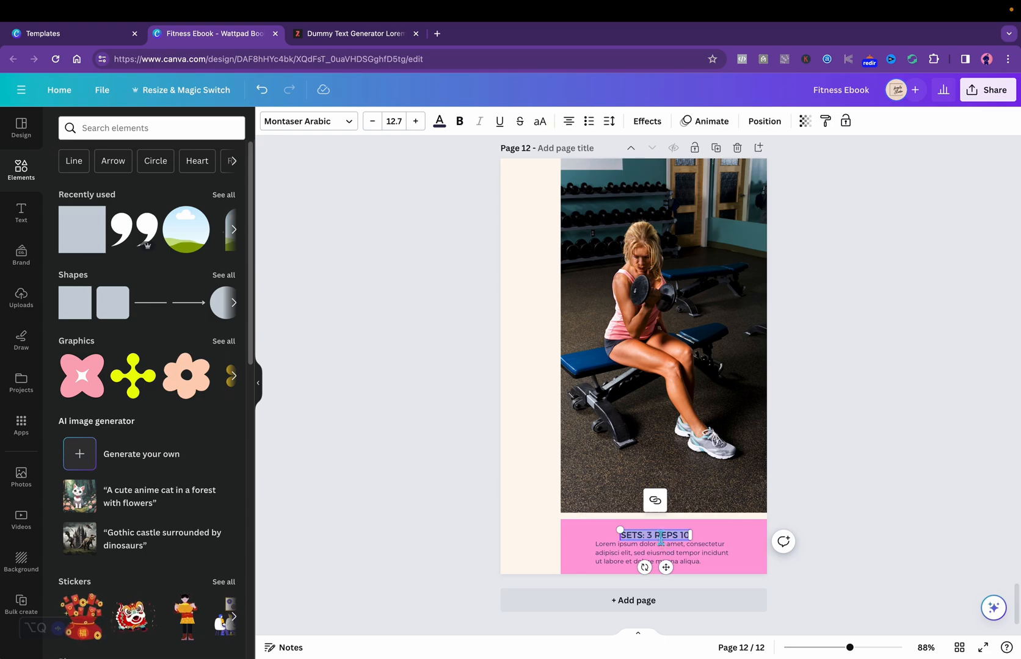
text(5 DAY)
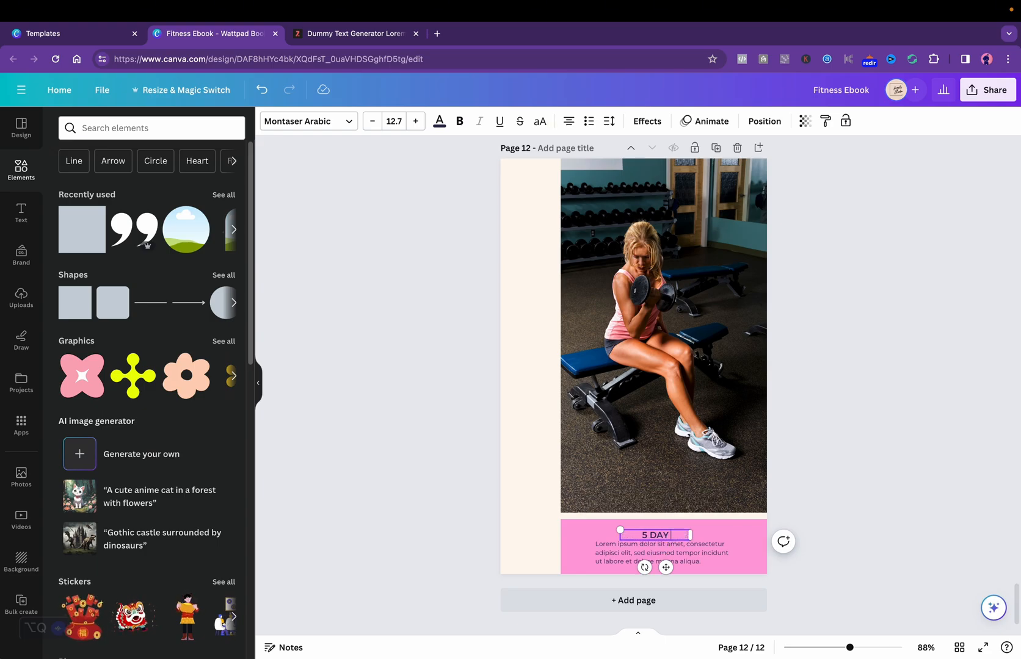
text( CHALLENGE COMPLETE)
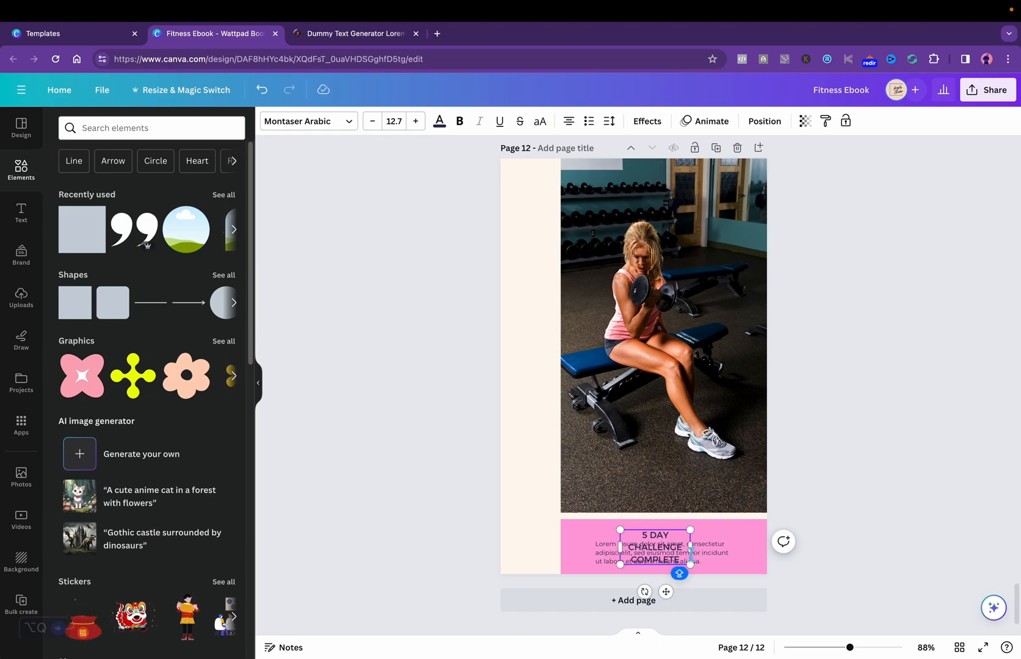
drag(699, 553, 758, 552)
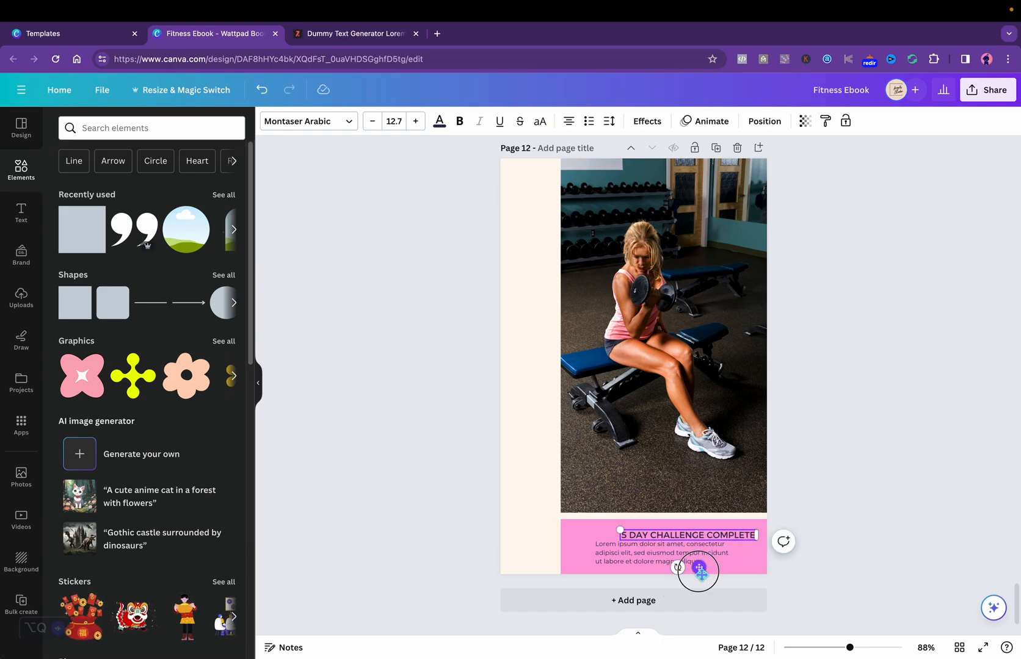
drag(699, 569, 632, 567)
Step: Set the pink block's heading to font size 11.7 and align it just above the description
click(681, 537)
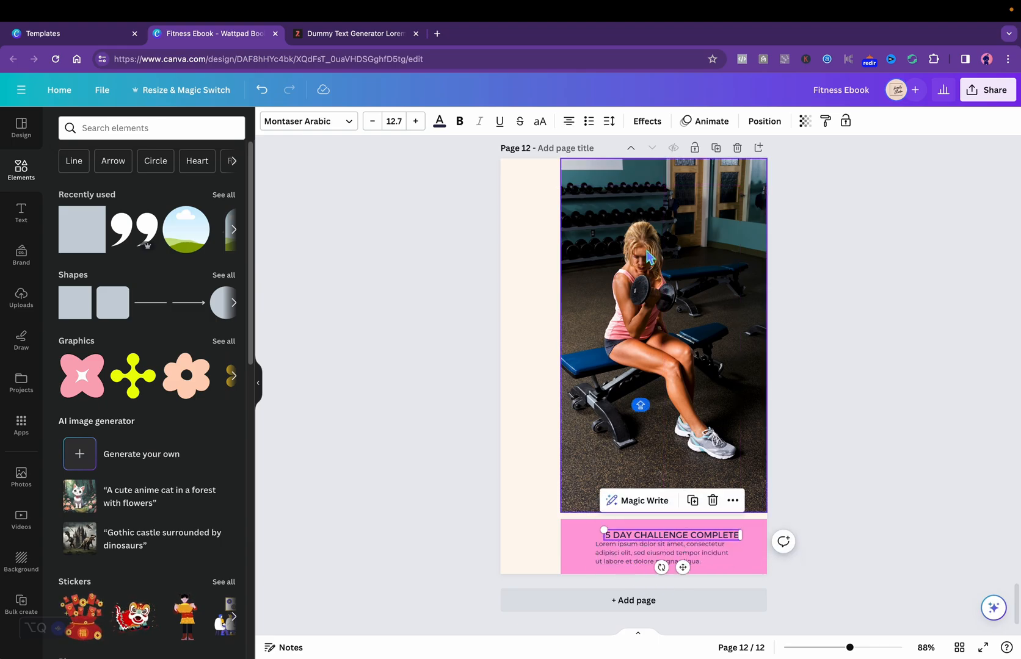
click(374, 124)
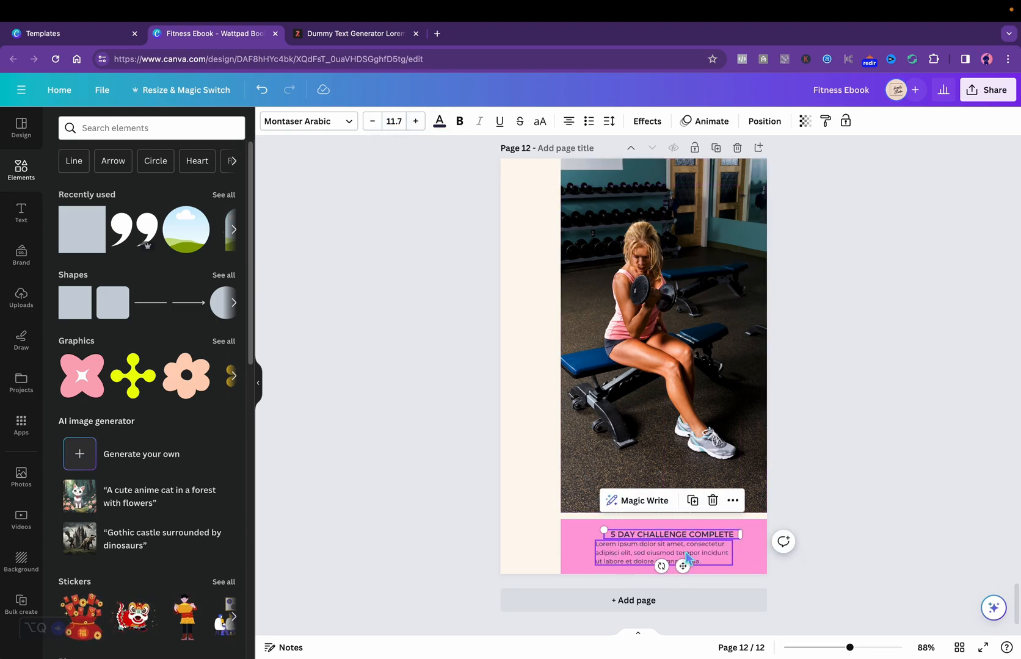
drag(685, 560, 674, 564)
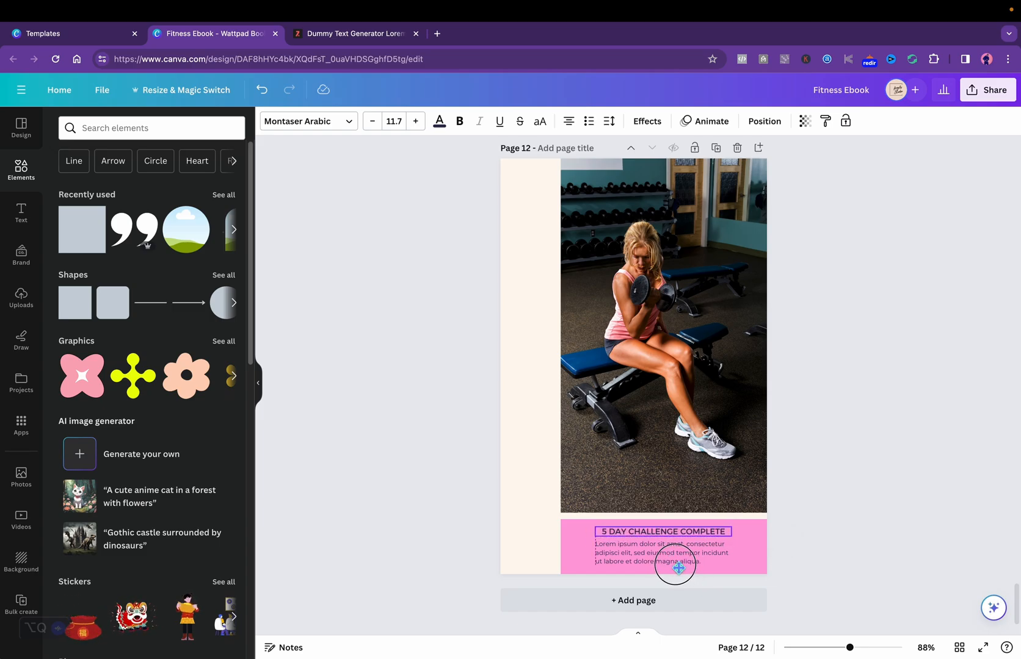
click(833, 468)
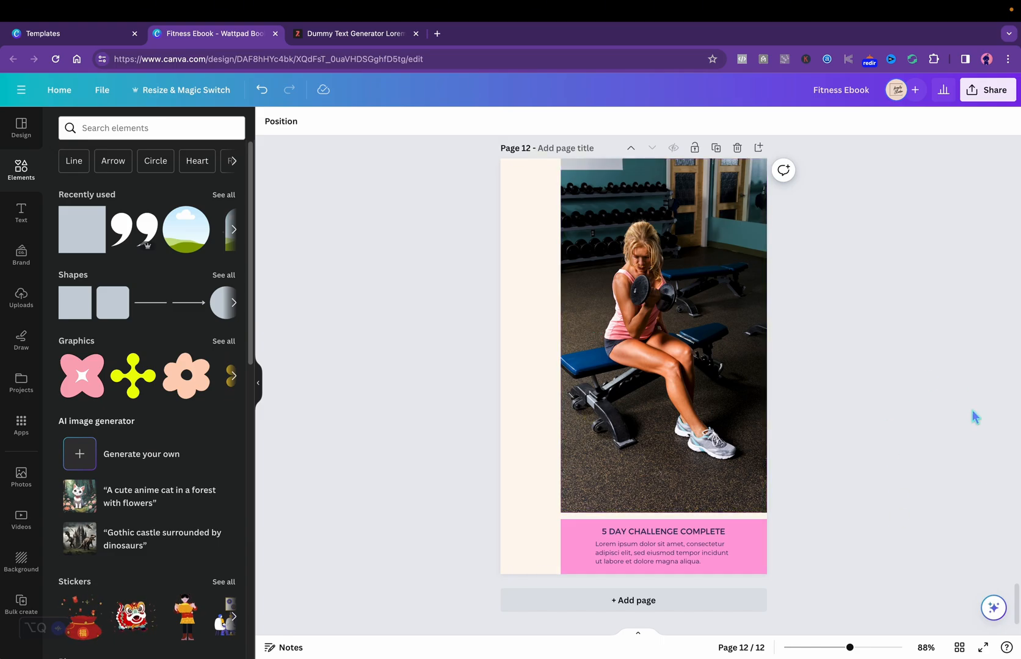
mouse_move(1018, 600)
mouse_down()
mouse_move(1018, 545)
mouse_move(1020, 596)
mouse_up()
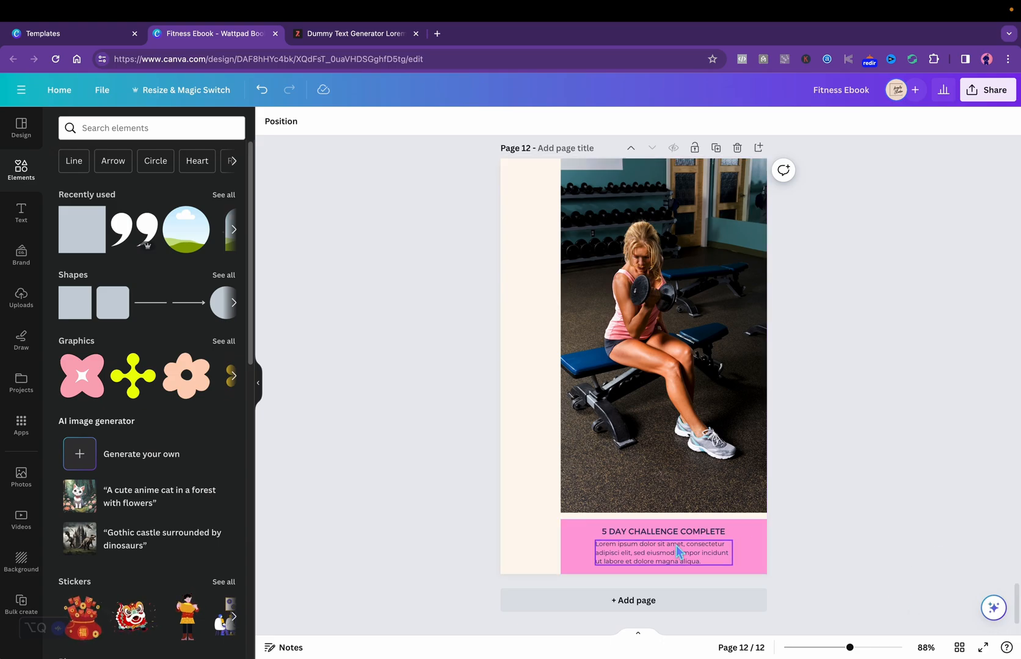
Step: Duplicate the "5 DAY CHALLENGE COMPLETE" heading, rotate the copy to read upward, and place it in page 12's left margin
click(691, 532)
click(685, 498)
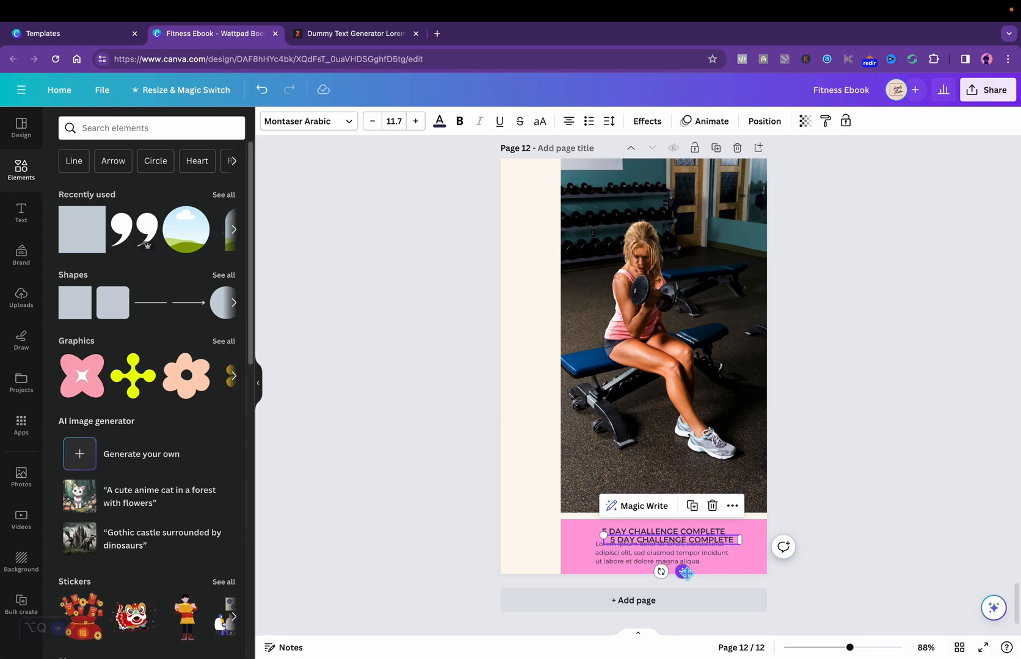
drag(682, 571, 570, 249)
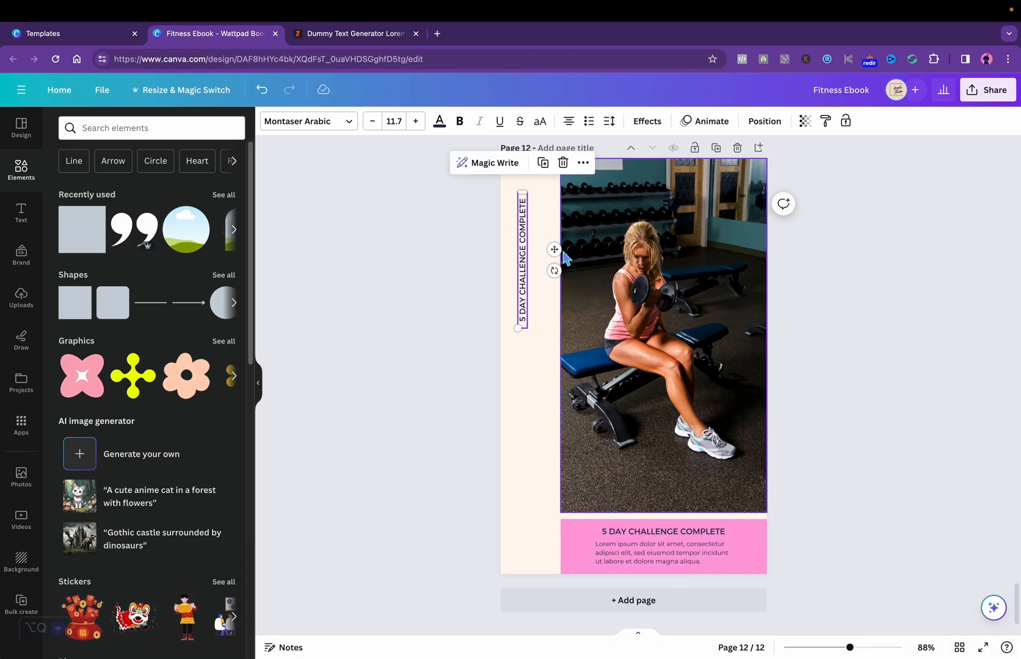
Step: Enlarge the vertical heading to font size 23.7 and lengthen its text box so the words stay on one line
click(415, 121)
click(415, 121)
click(415, 121)
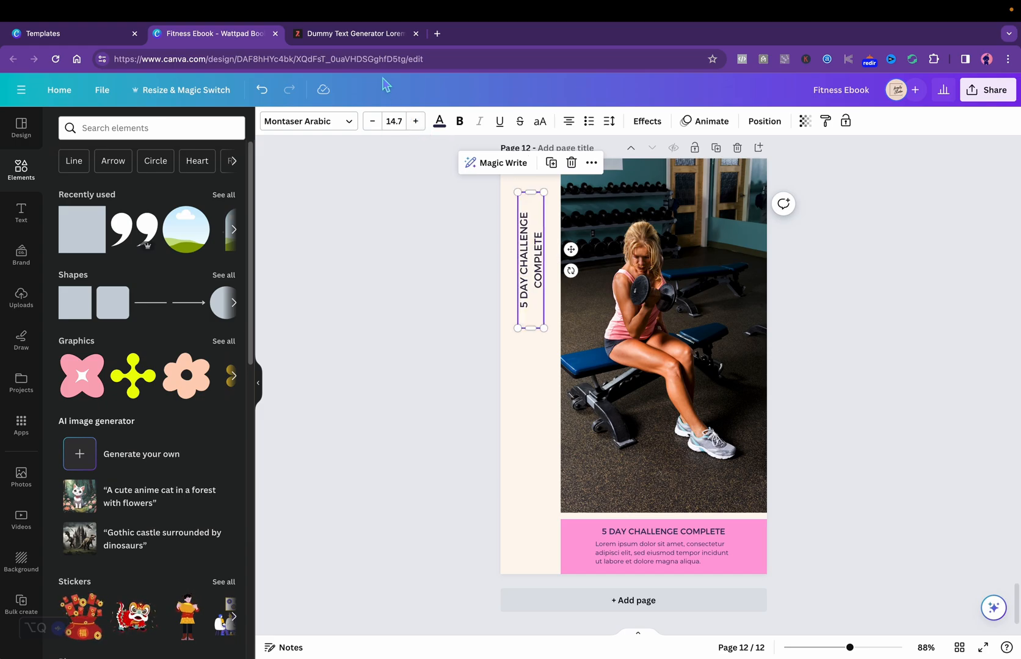
click(415, 121)
click(416, 121)
click(415, 121)
click(415, 121)
click(415, 121)
drag(535, 332, 524, 447)
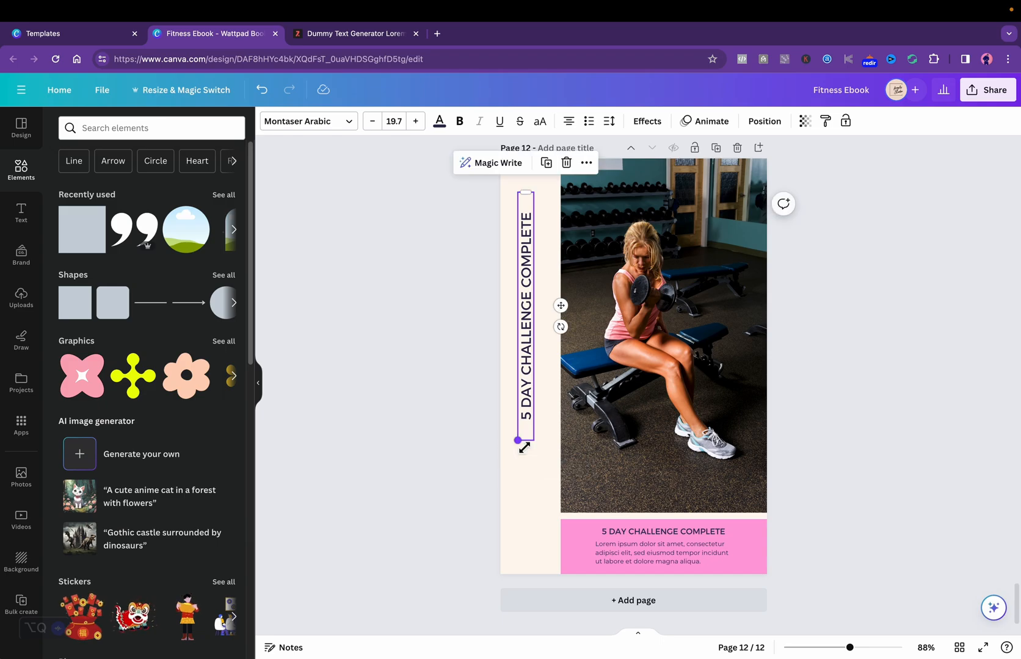
click(415, 121)
click(415, 121)
click(416, 121)
click(415, 121)
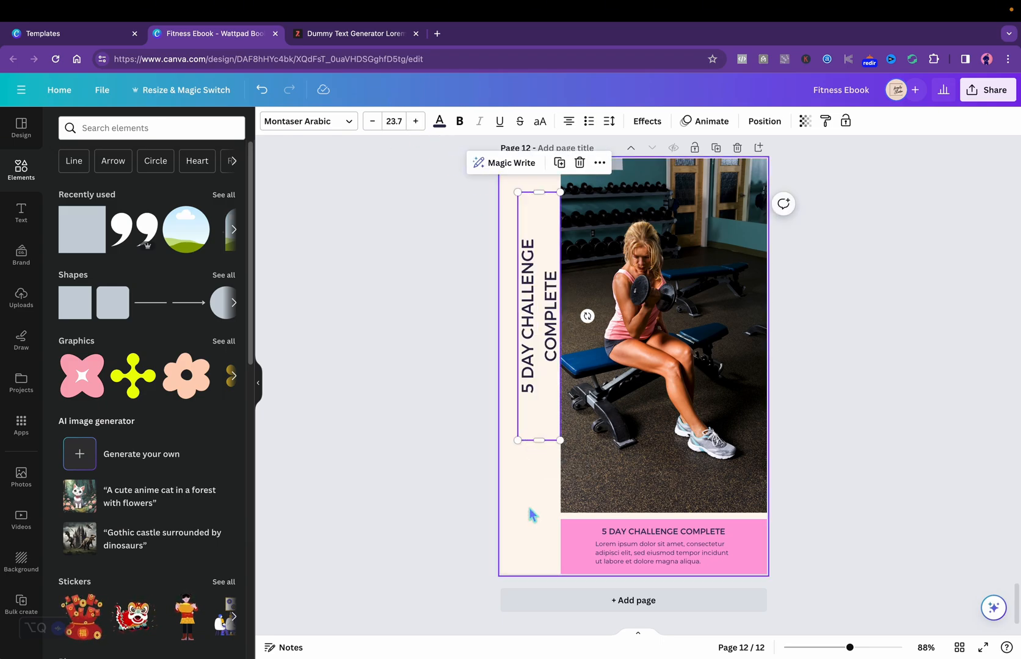
drag(545, 447, 540, 468)
Step: Change the font of the vertical "5 DAY CHALLENGE COMPLETE" heading to Mont
double_click(532, 448)
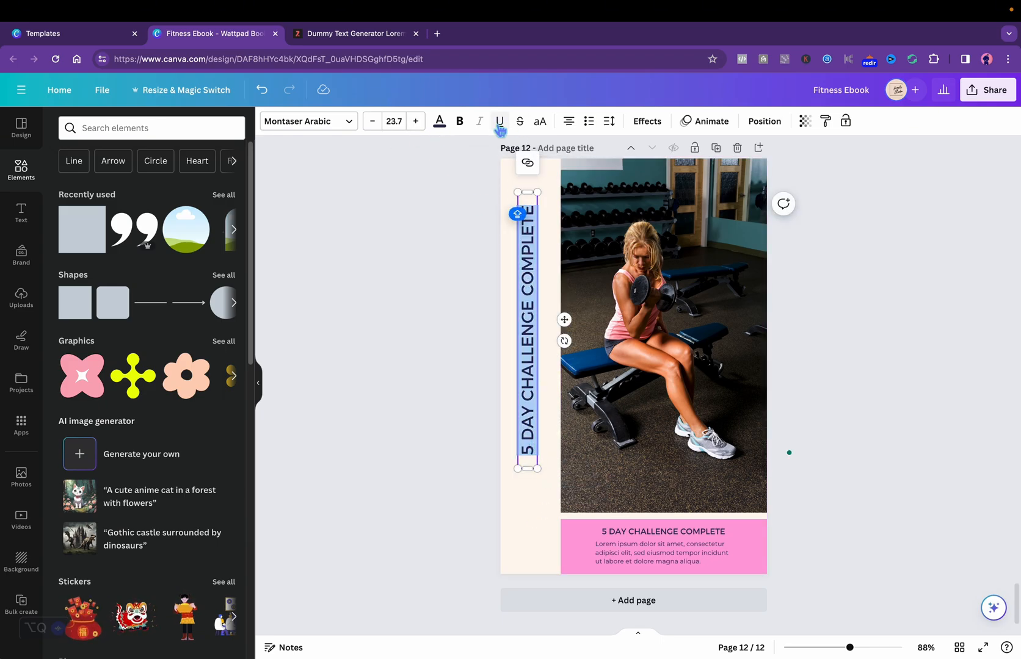
click(354, 124)
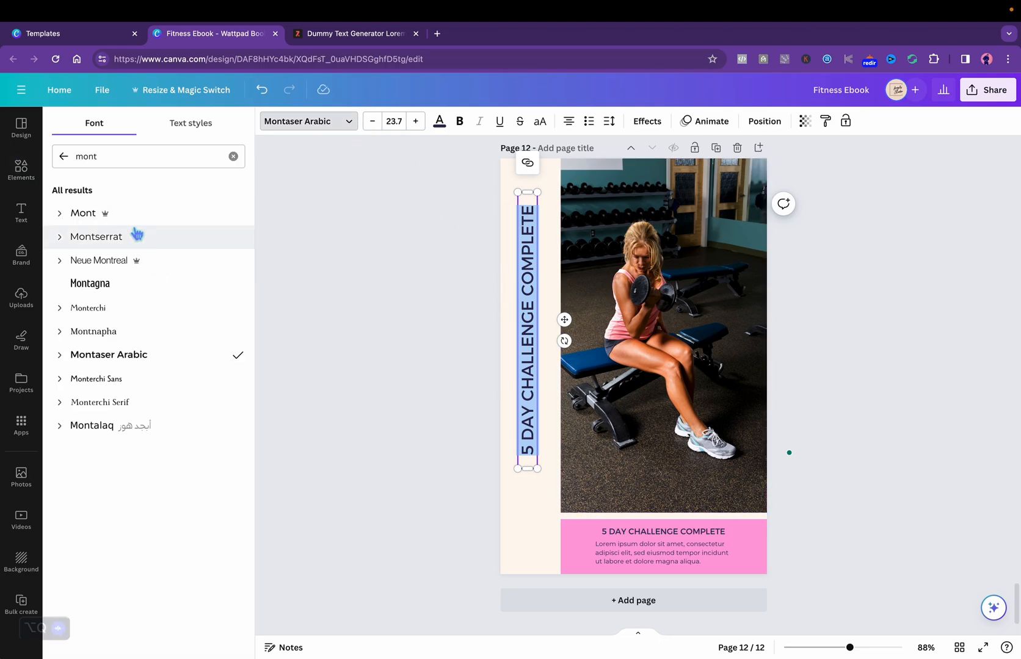
click(83, 213)
click(869, 394)
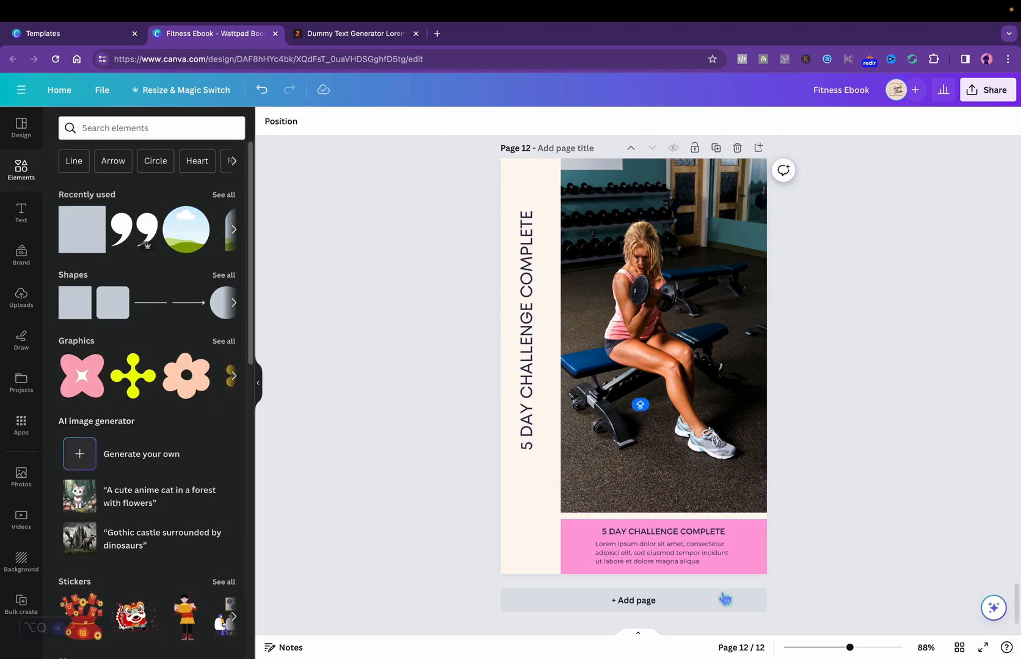
Step: Show all pages in a grid and set the design's collaboration link access to Anyone with the link
click(958, 648)
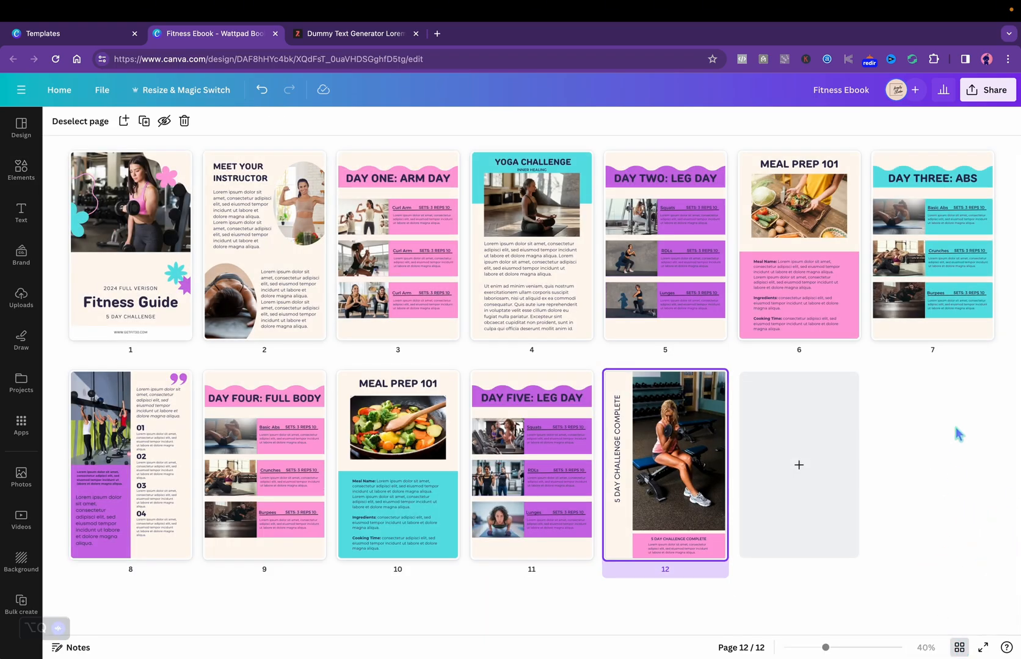
click(990, 92)
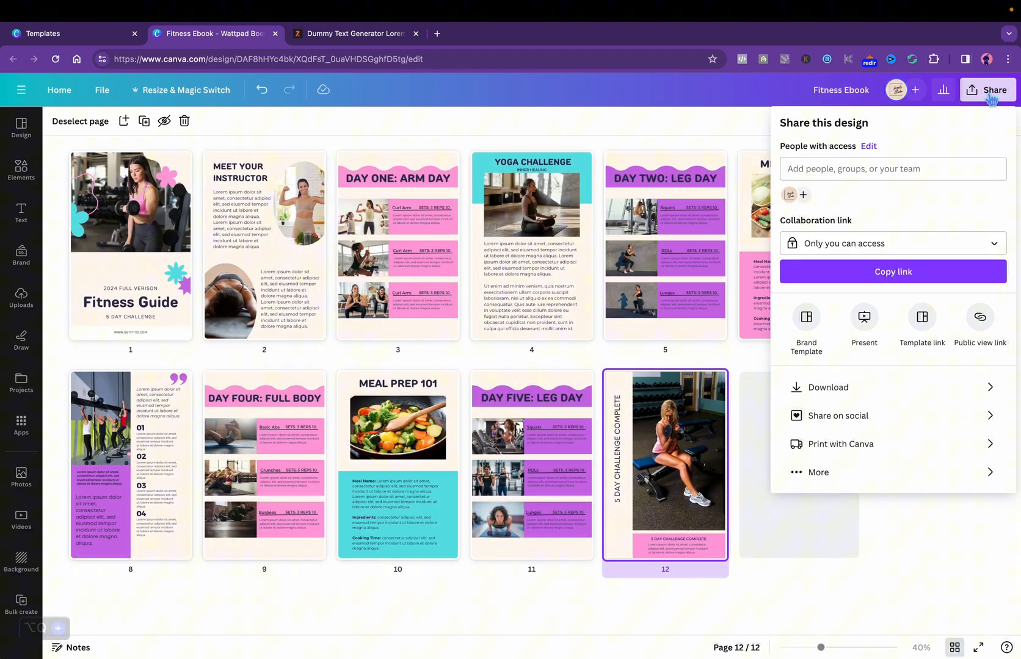
click(892, 244)
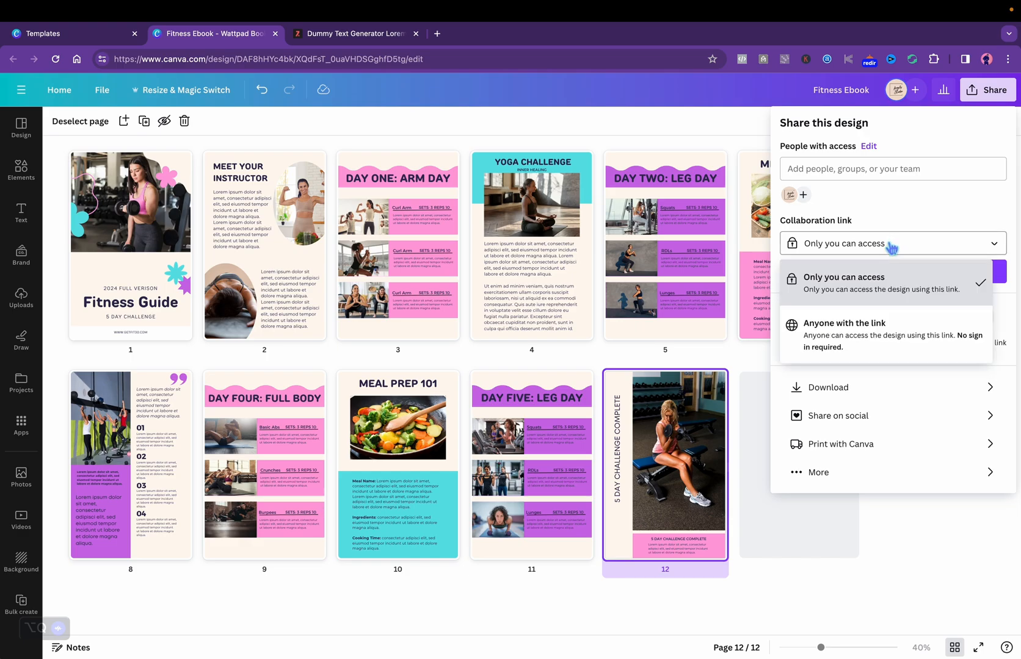
click(906, 338)
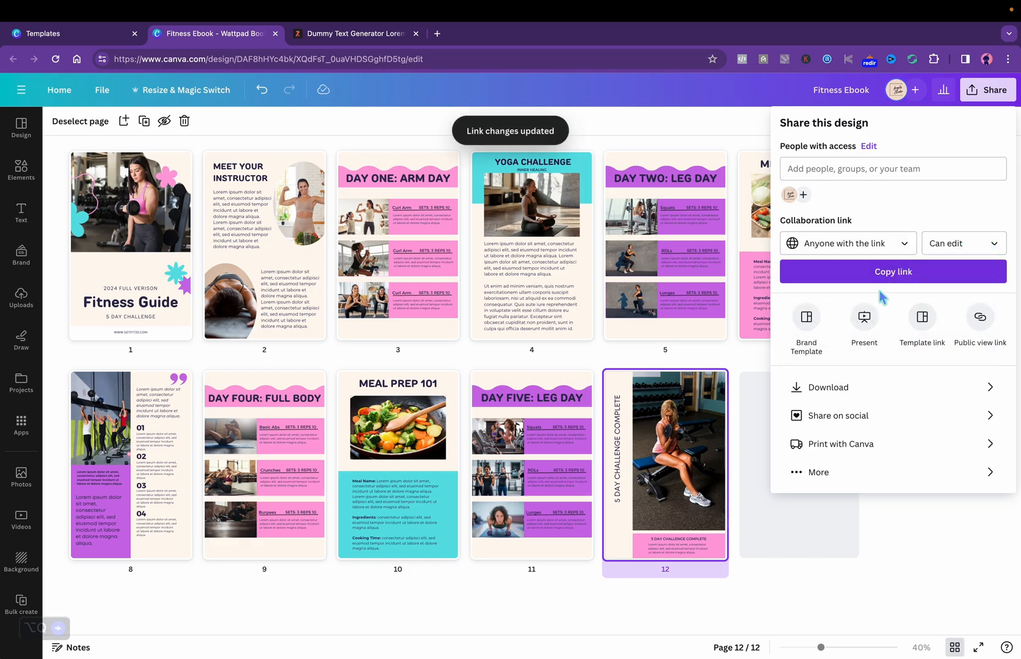
Step: Download all 12 pages as a PDF Standard file and open the downloaded Fitness Ebook PDF
click(849, 391)
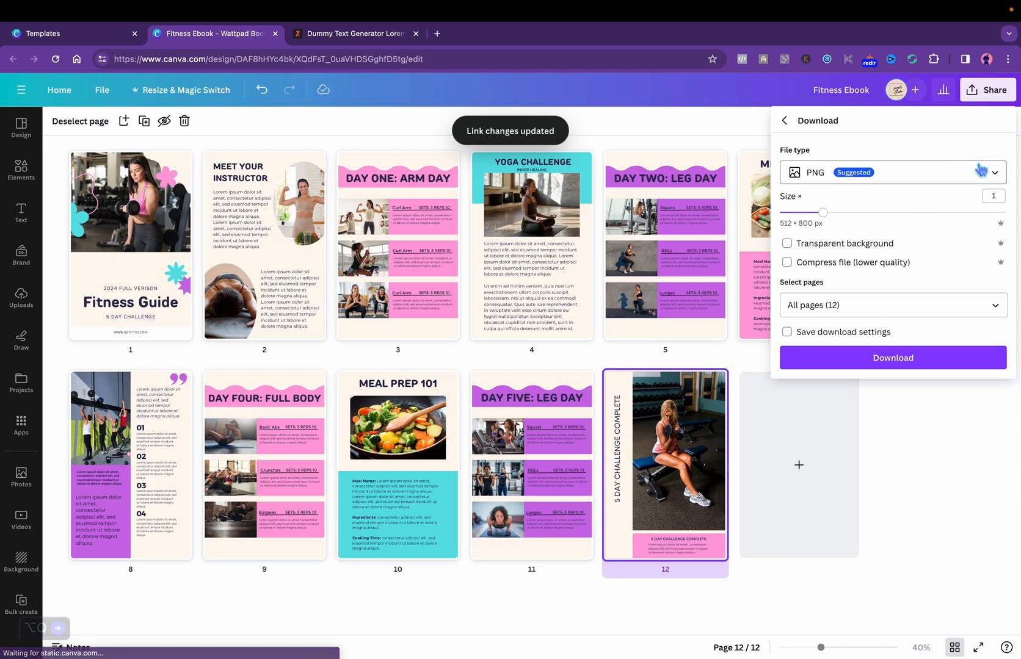
click(994, 172)
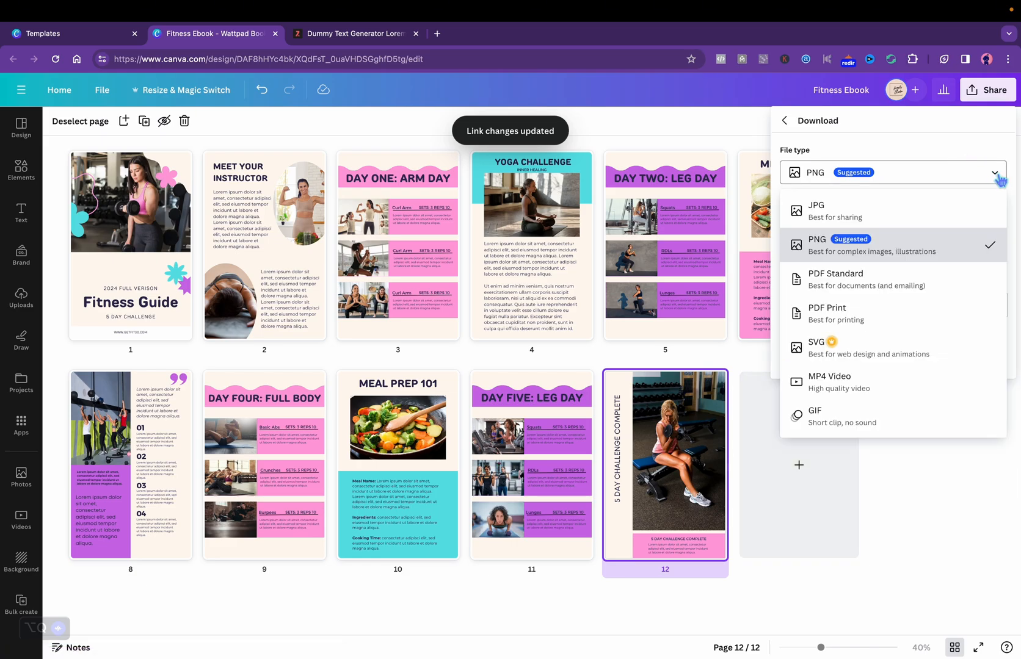
click(844, 292)
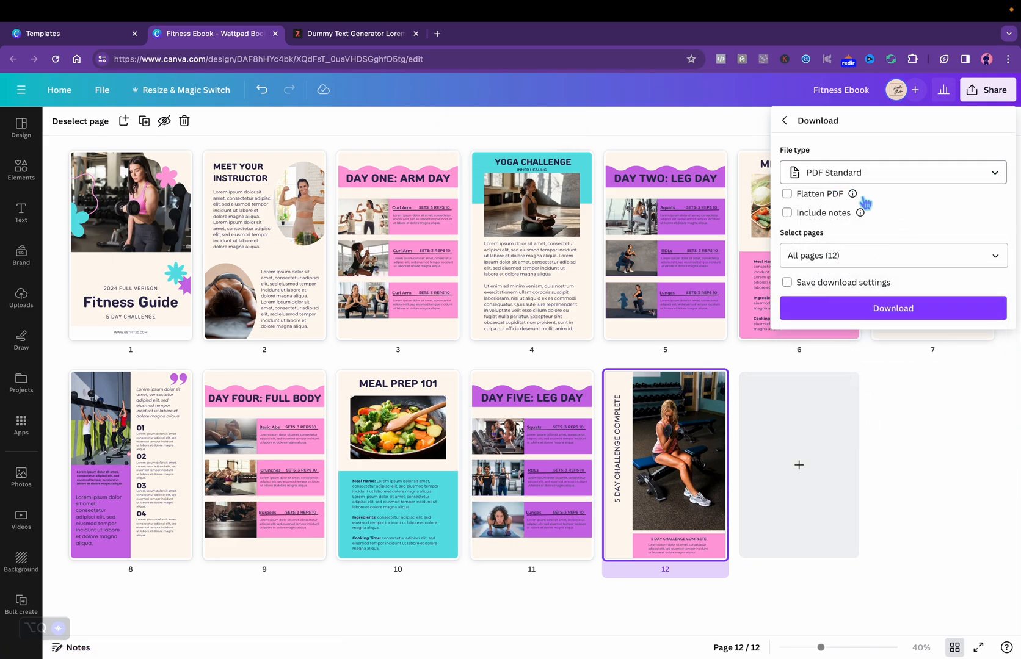
click(895, 317)
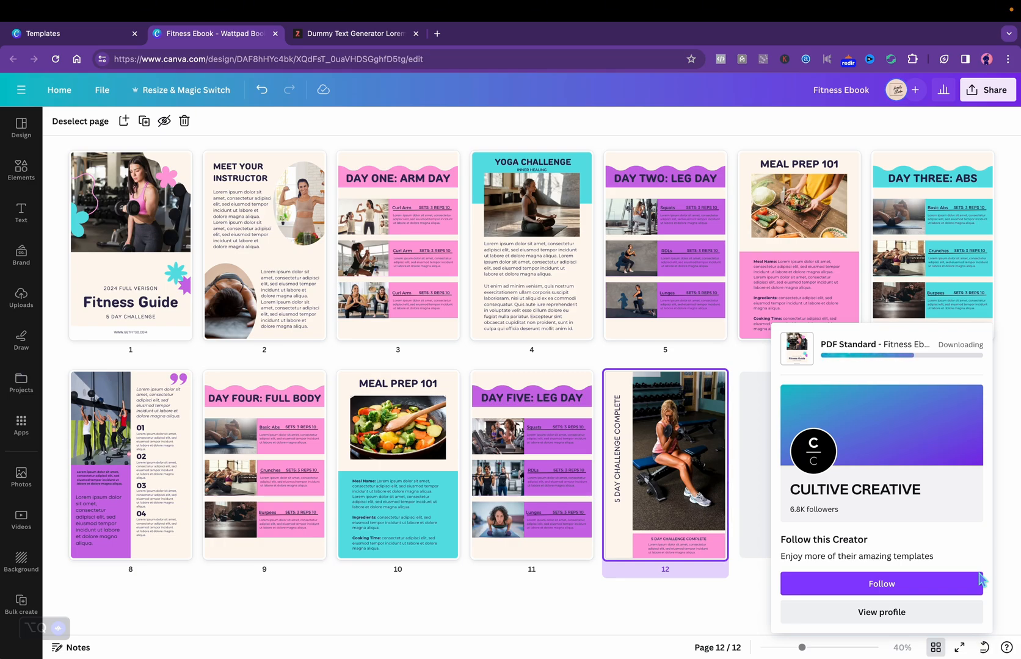
click(845, 97)
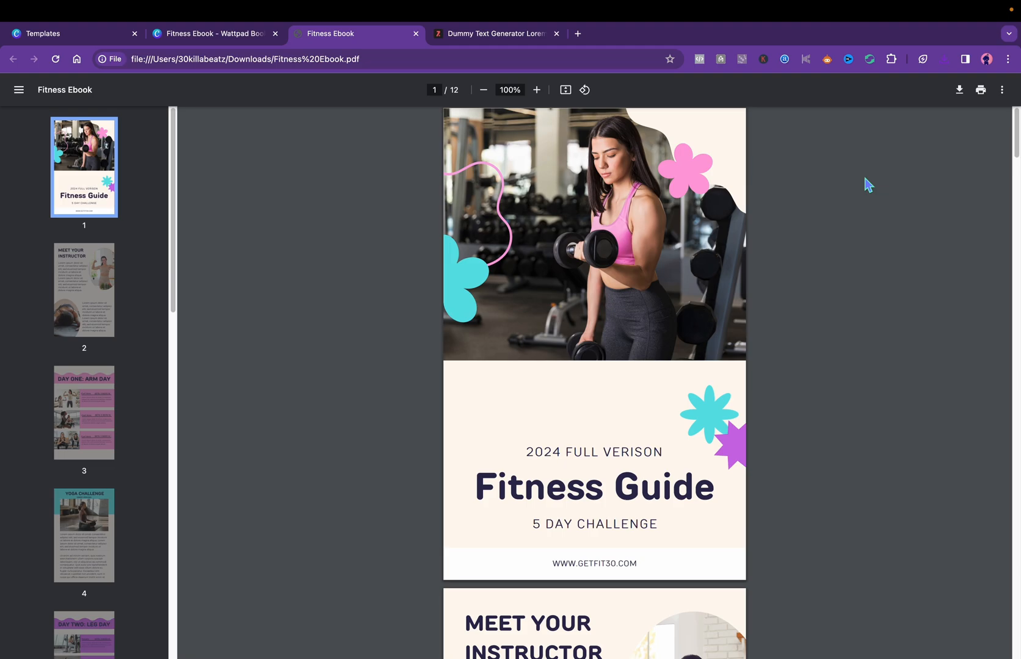
Step: Review the exported PDF's layout page by page, from the cover through to the closing page 12
scroll(864, 182, down, 5)
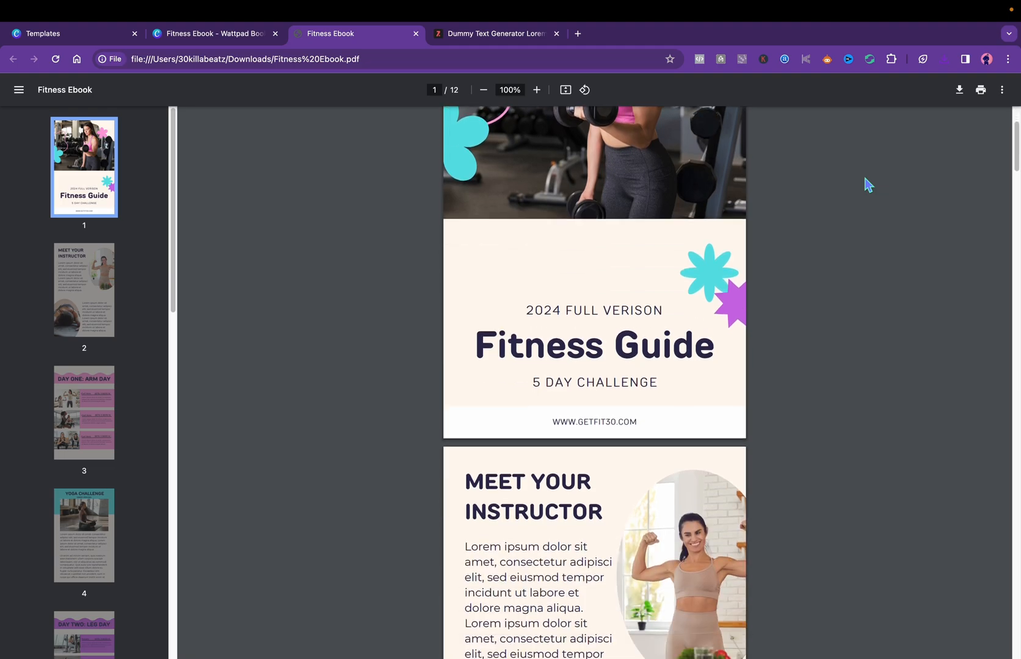
scroll(865, 179, down, 5)
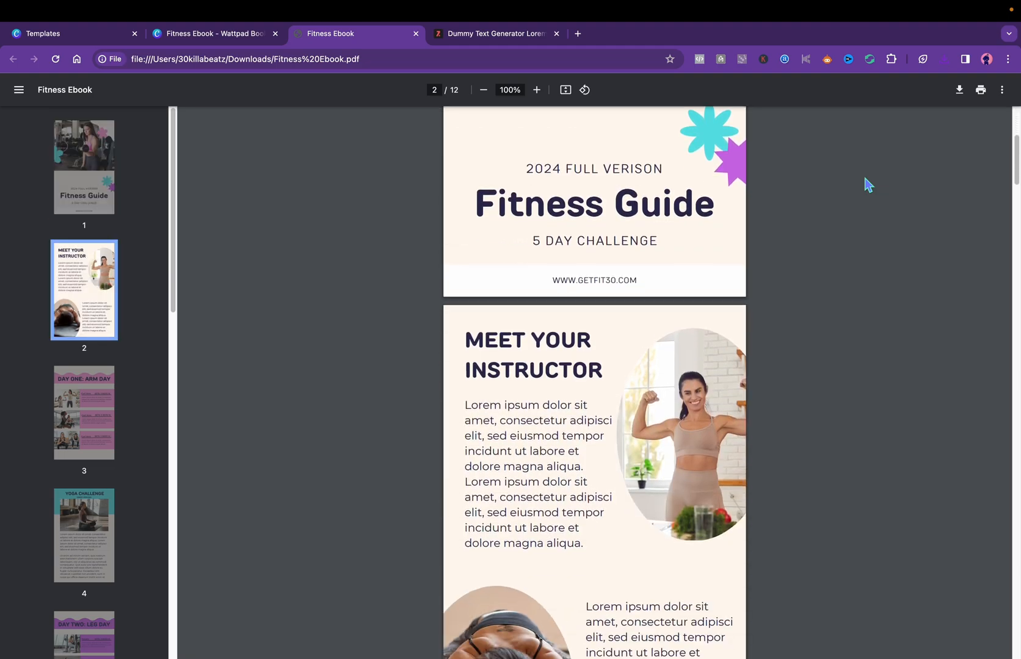
scroll(865, 178, down, 5)
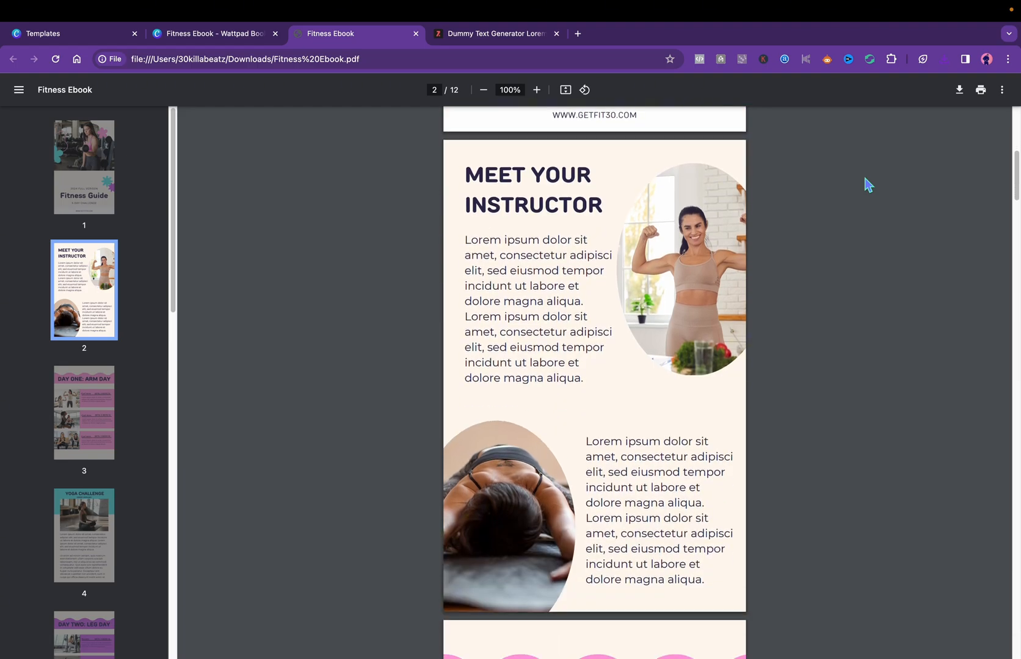
scroll(864, 178, down, 5)
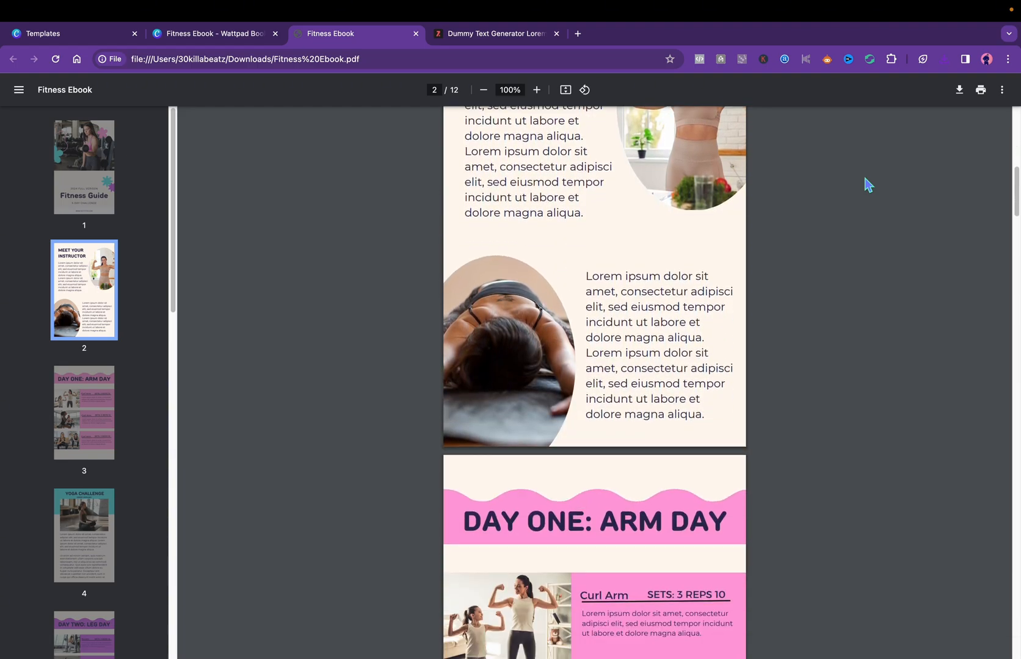
scroll(864, 179, down, 12)
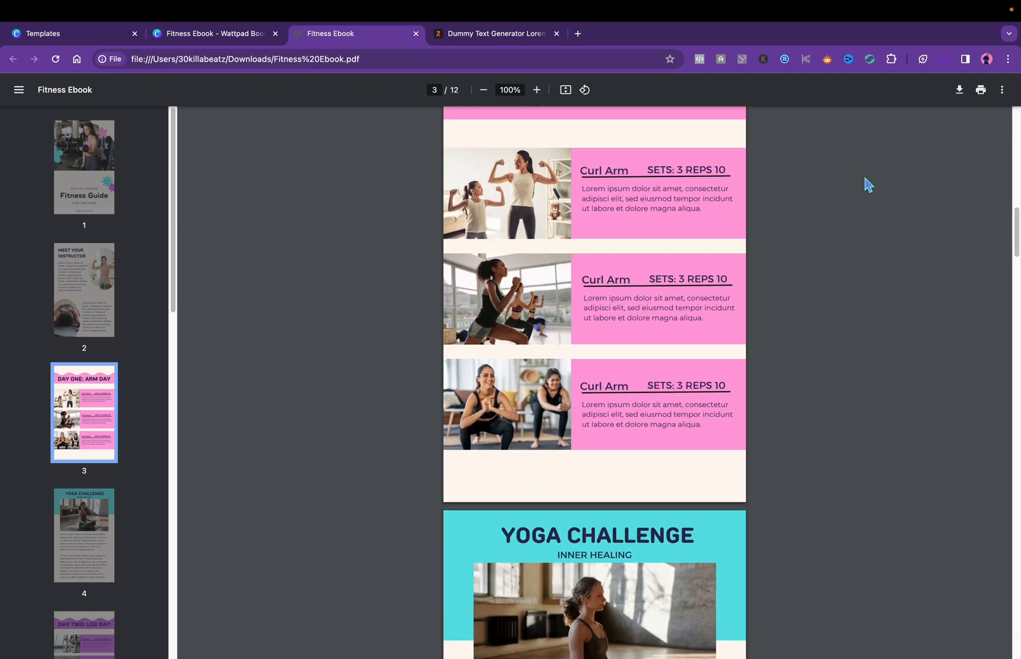
scroll(864, 179, down, 6)
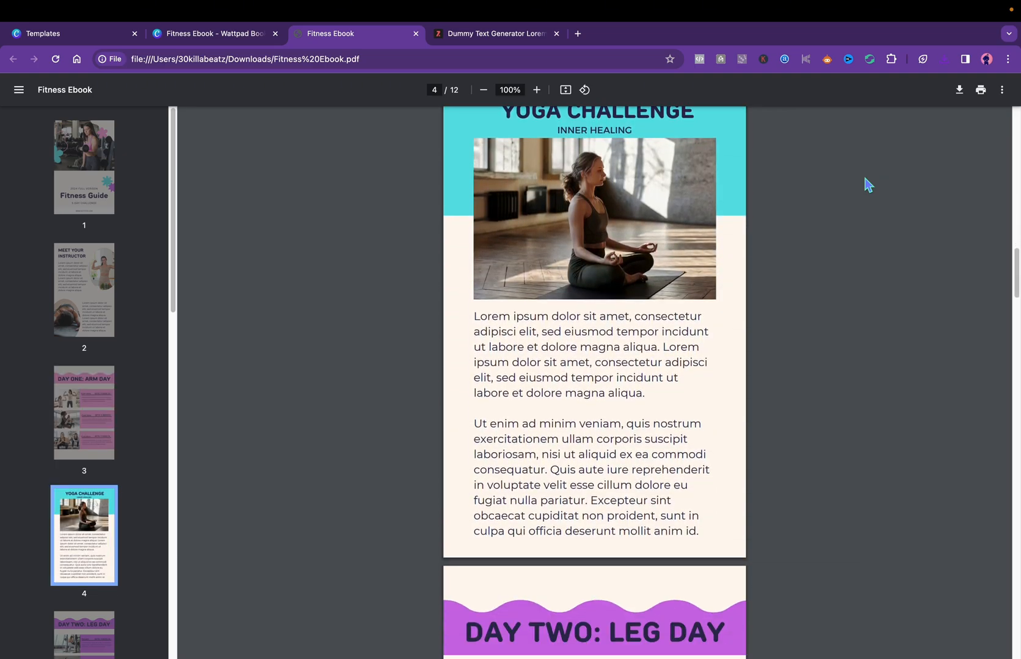
scroll(865, 178, down, 4)
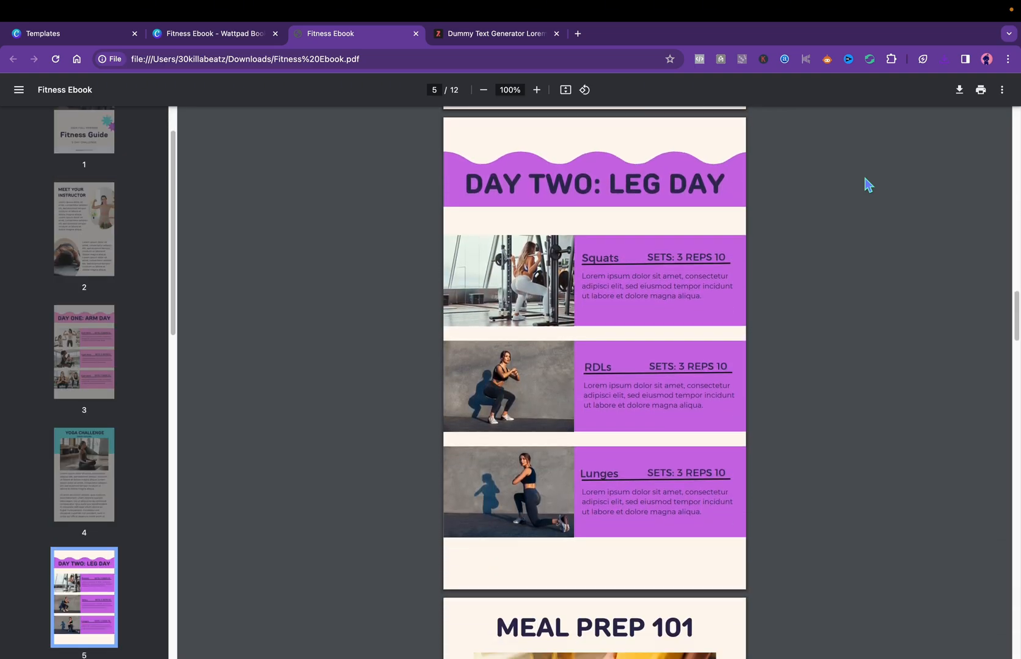
scroll(867, 183, down, 1)
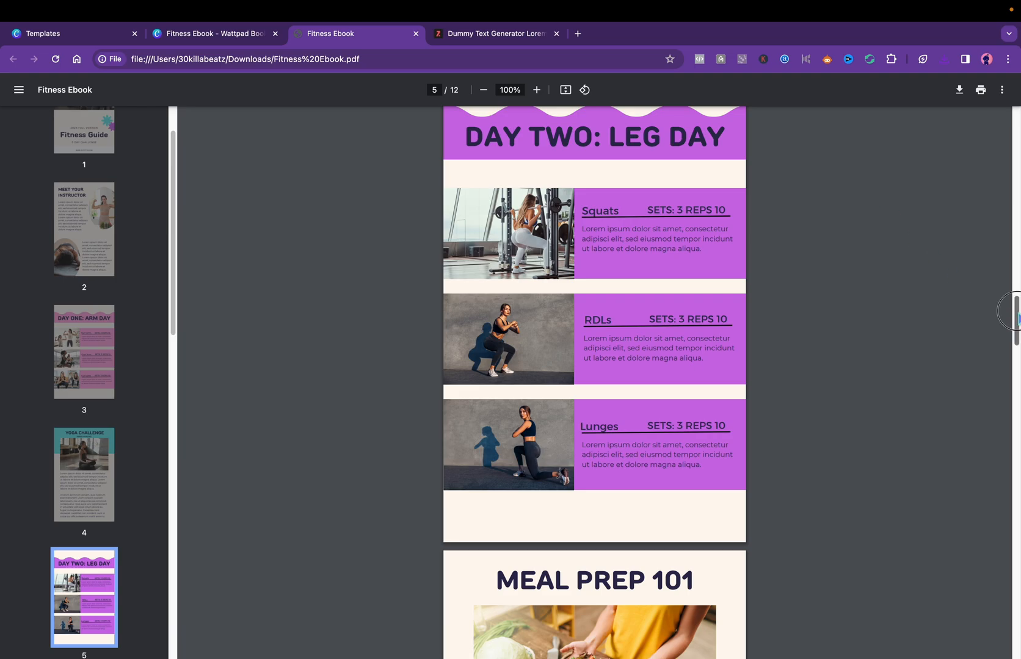
drag(1016, 314, 984, 655)
mouse_move(364, 10)
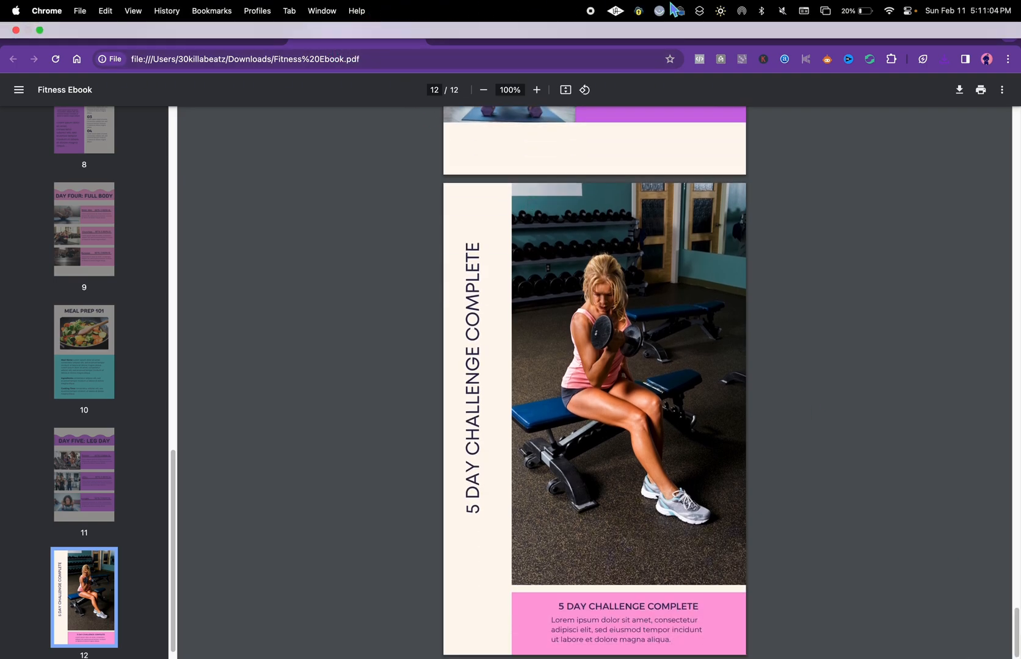